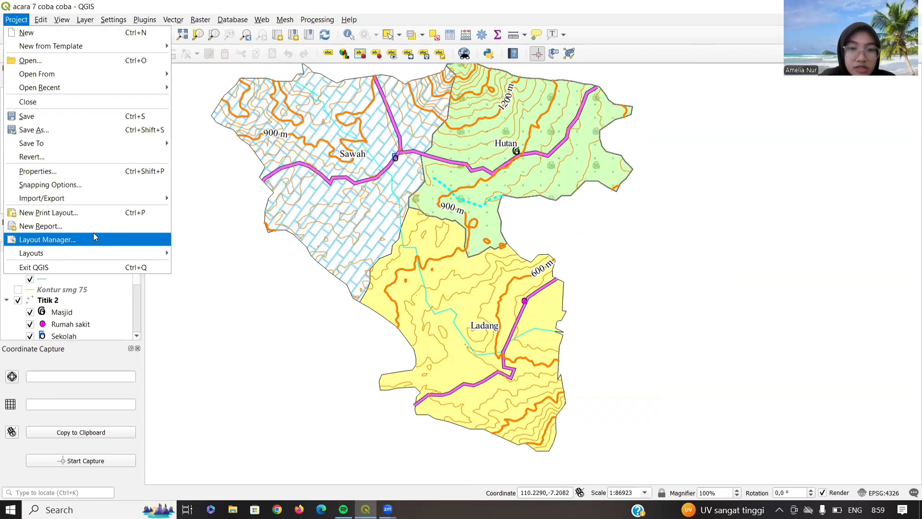
- Create a new print layout named 'LAYOUT ACARA 8' from the Layout Manager
left_click(94, 238)
left_click(537, 308)
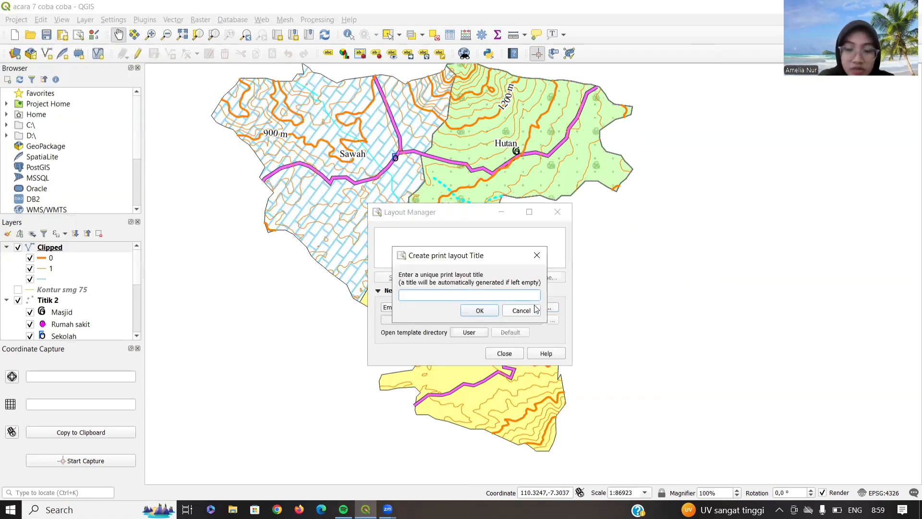
type("LAYOUT ACARA 8")
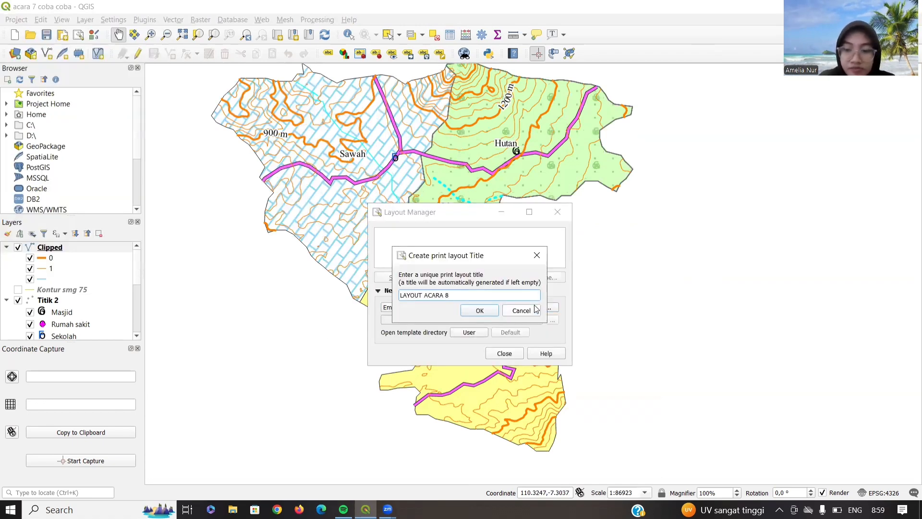
key("Return")
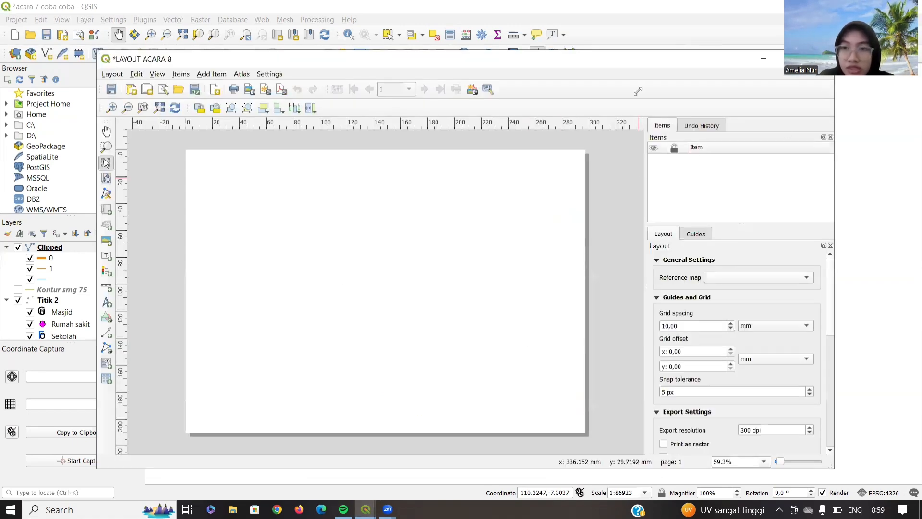
- Maximize the layout window and set the page size to A3
left_click(793, 59)
right_click(465, 239)
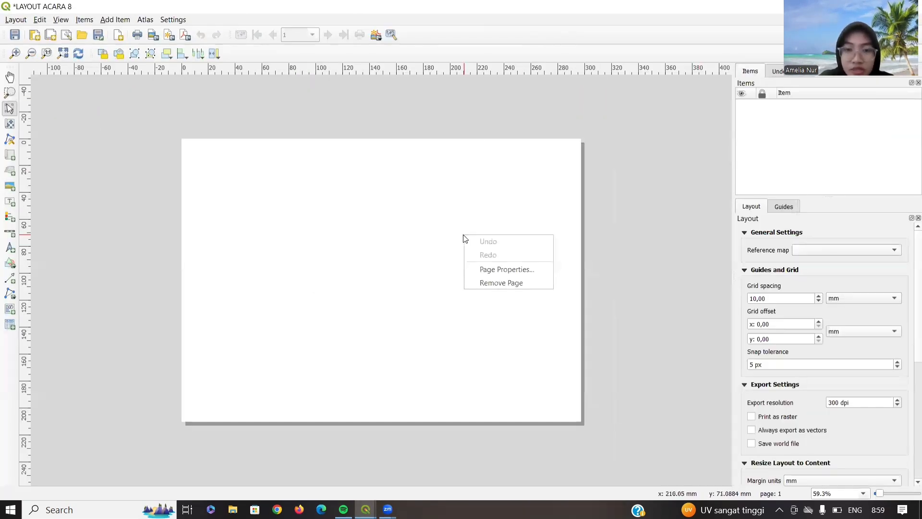
left_click(490, 269)
left_click(803, 250)
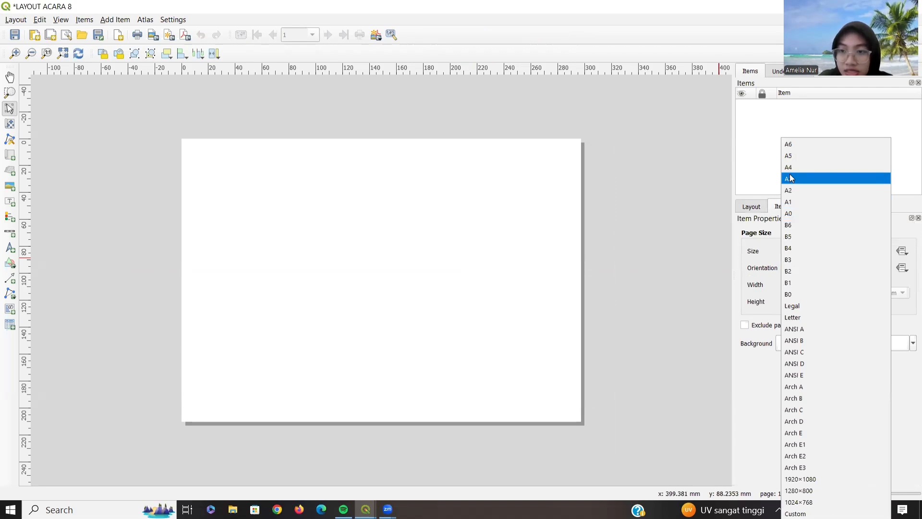
left_click(790, 179)
- Add horizontal and vertical page guides in the page's Guides settings
left_click(840, 207)
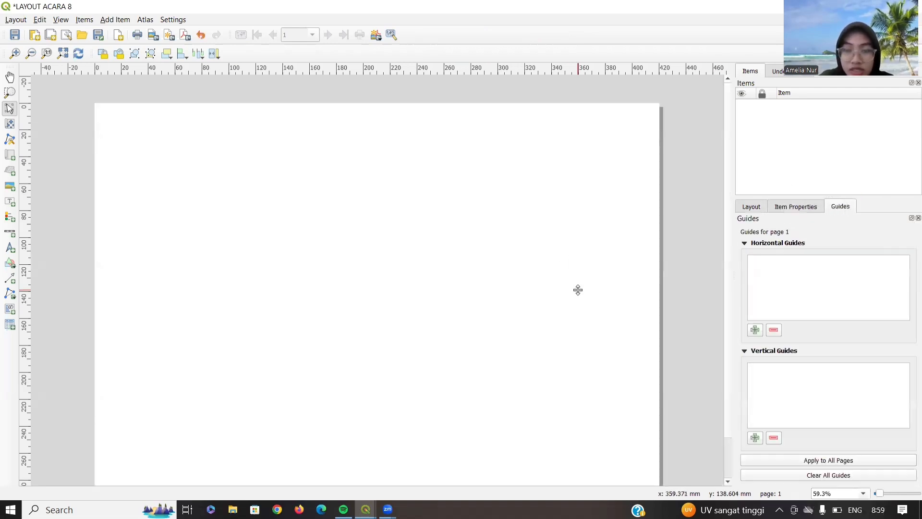
scroll(578, 279, "down", 1)
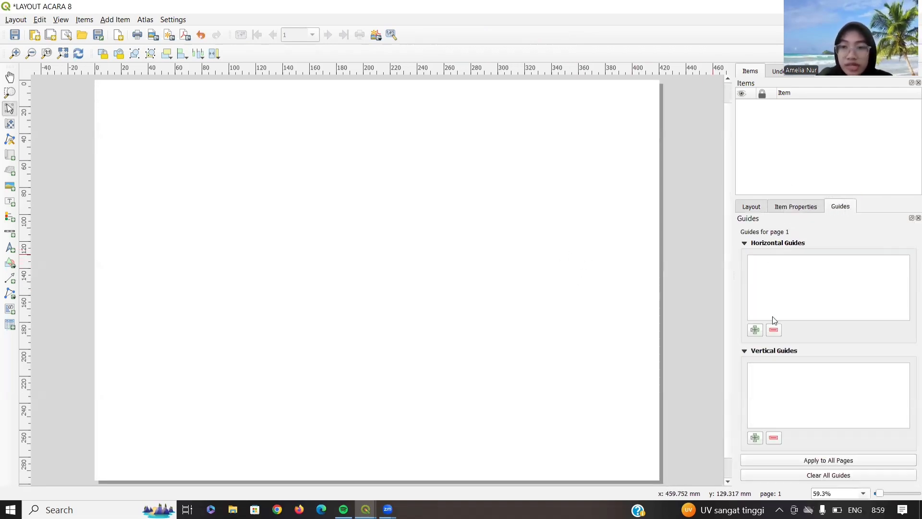
left_click(755, 330)
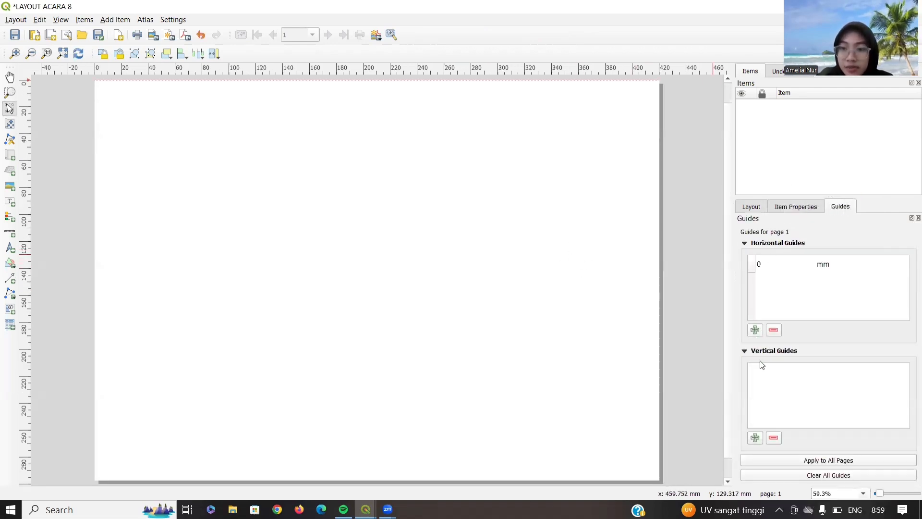
left_click(755, 437)
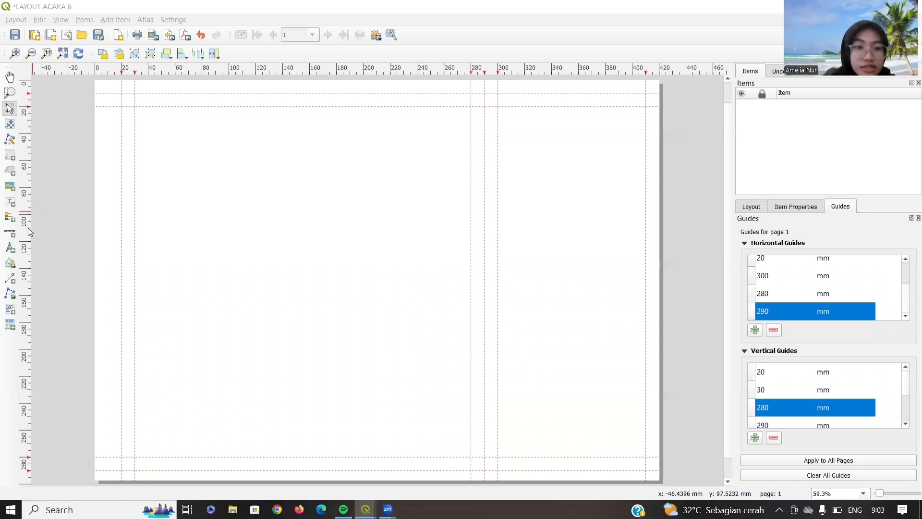
- Draw two rectangles along the guides: a large left frame and a narrow right side panel
left_click(10, 263)
left_click(48, 261)
mouse_move(119, 95)
left_mouse_down()
mouse_move(474, 443)
mouse_move(484, 469)
left_mouse_up()
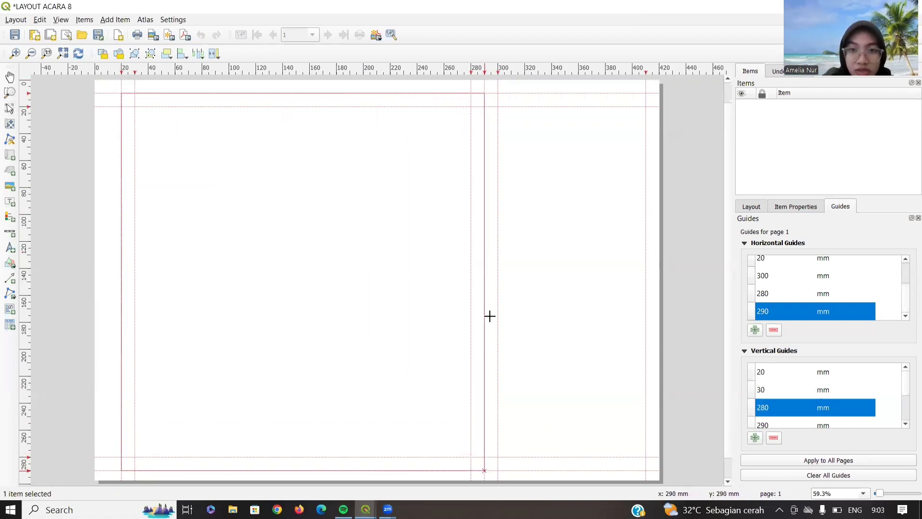
left_click(9, 263)
left_click(36, 263)
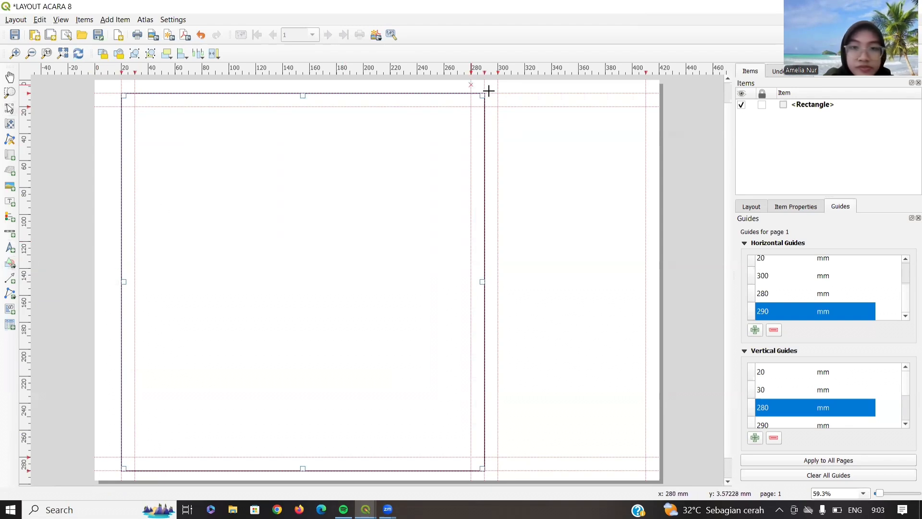
left_click_drag(498, 93, 646, 469)
- Give the left frame rectangle a 0.5 mm outline
left_click(319, 193)
left_click(798, 207)
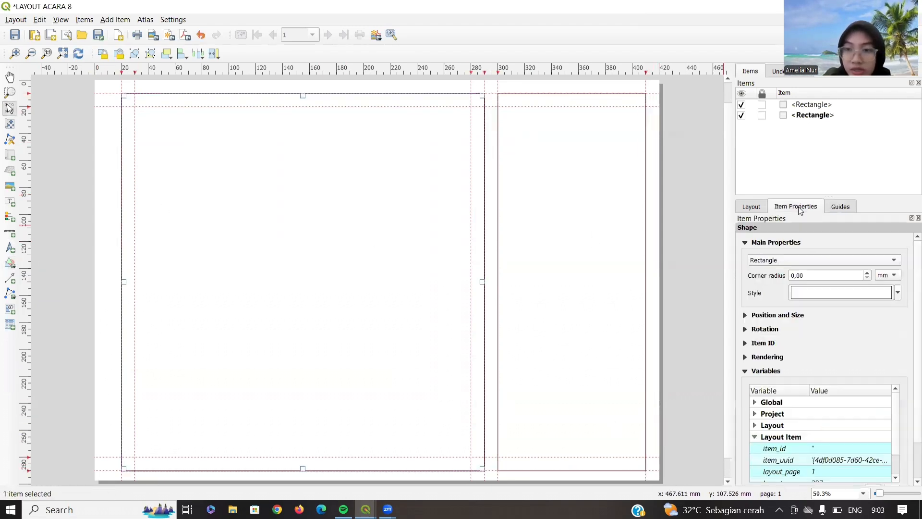
left_click(815, 292)
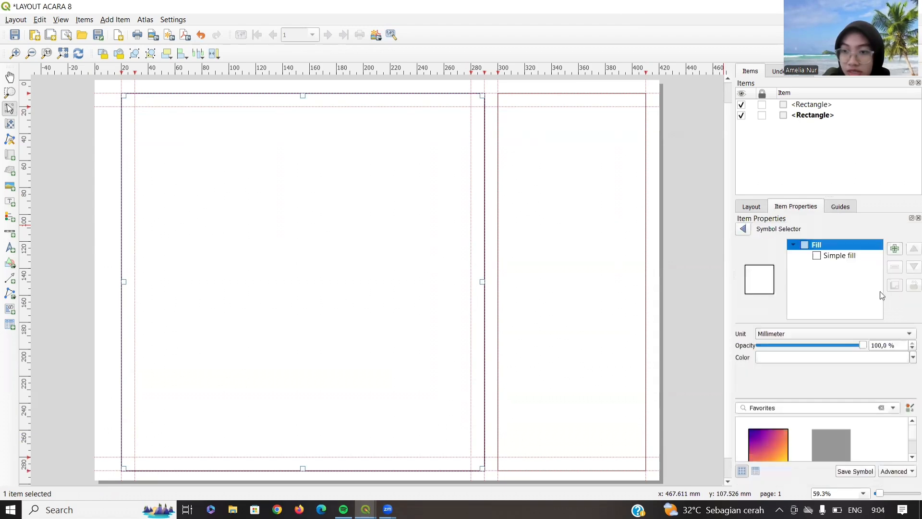
left_click(827, 257)
left_click(826, 402)
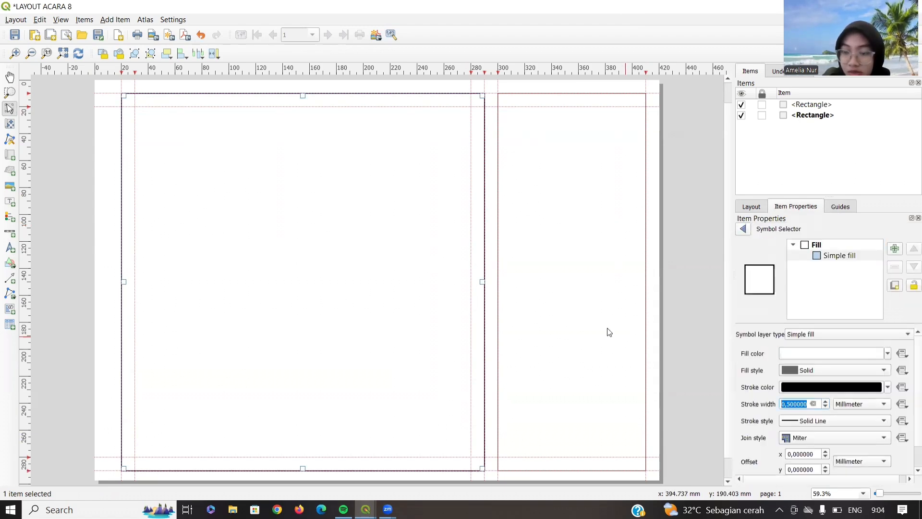
- Give the side panel rectangle a 0.5 mm outline as well
left_click(608, 321)
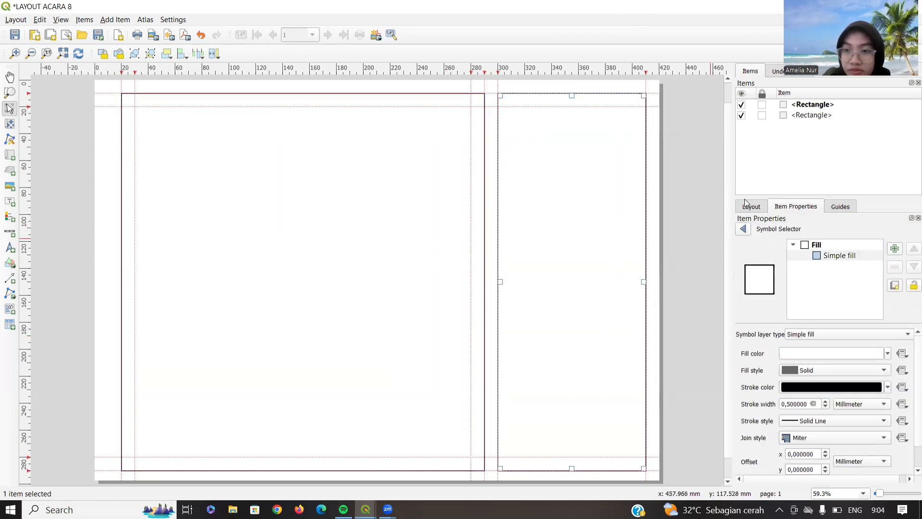
left_click(830, 206)
left_click(801, 207)
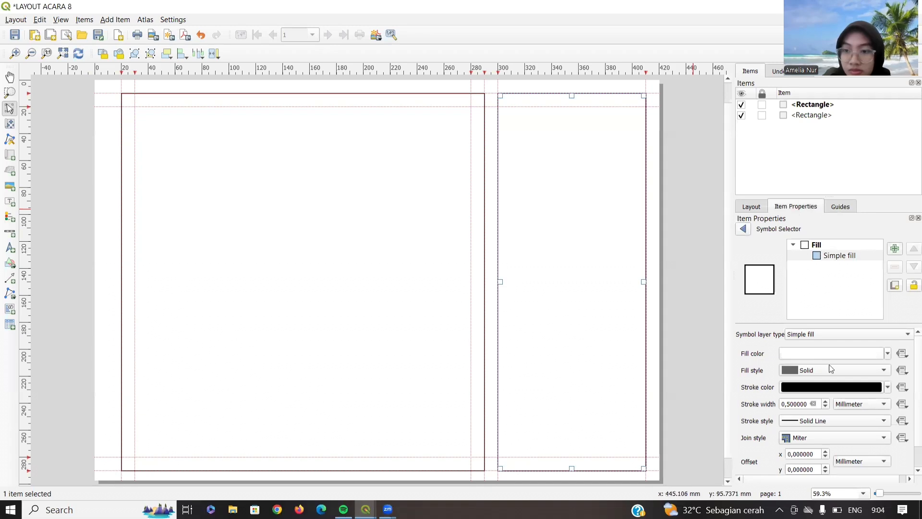
left_click(819, 256)
left_click(827, 401)
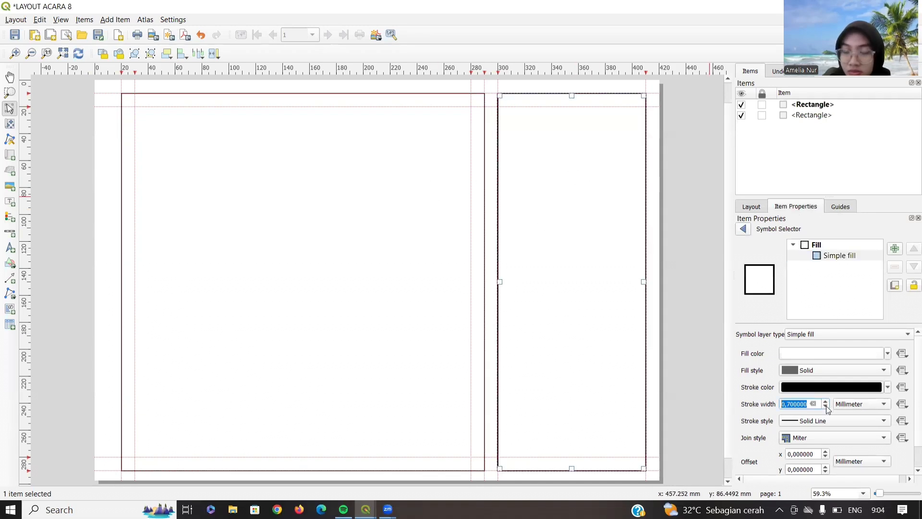
left_click(826, 406)
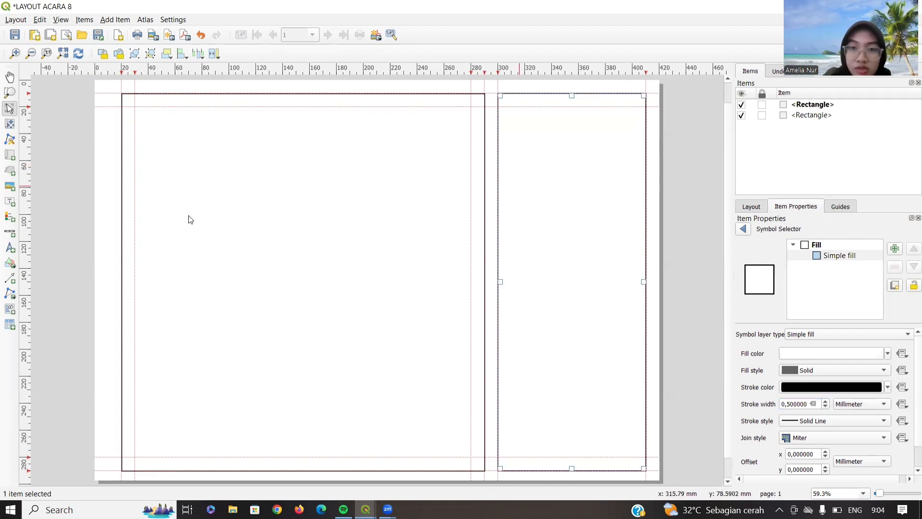
- Add a map inside the left frame, centre the land-use area, and set scale 80000 and CRS EPSG:32749
left_click(9, 154)
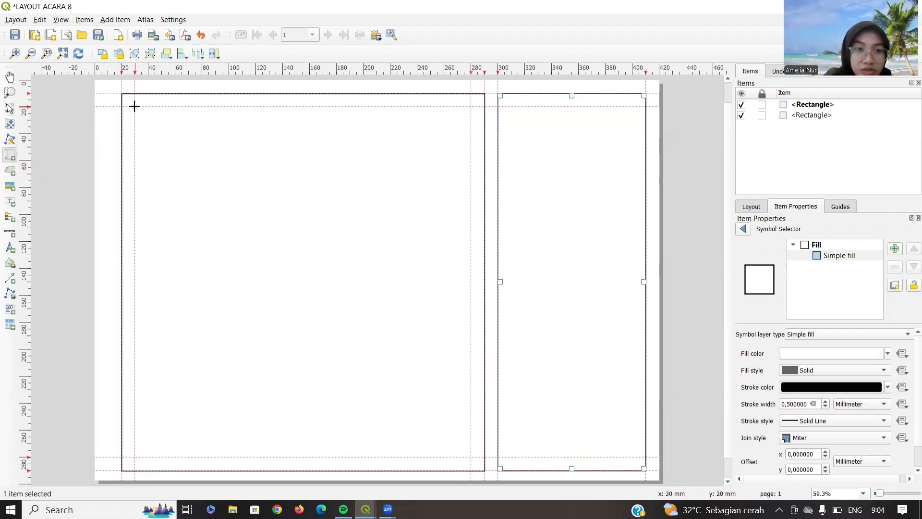
left_click_drag(134, 106, 470, 455)
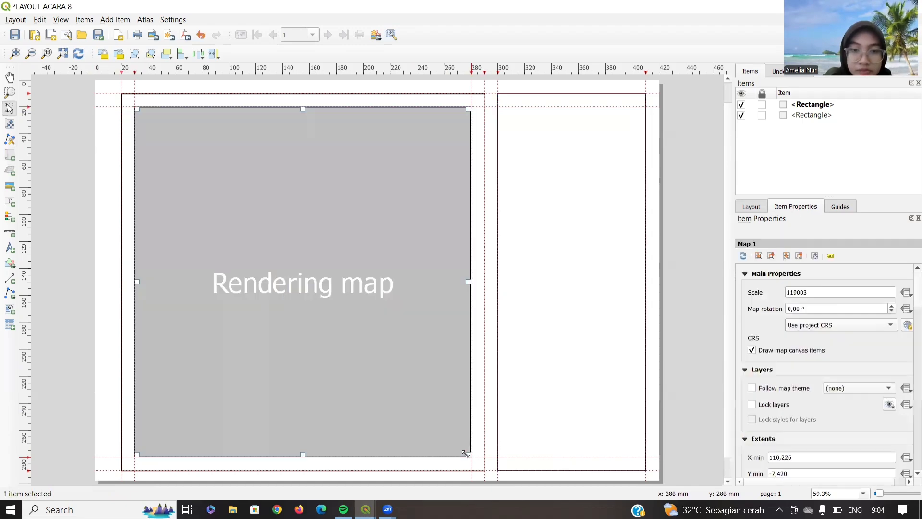
left_click(10, 123)
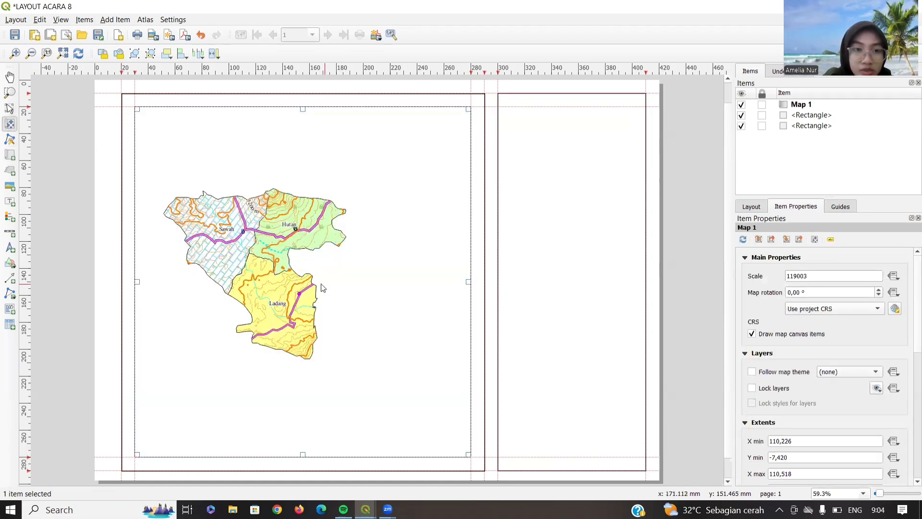
left_click_drag(276, 280, 319, 292)
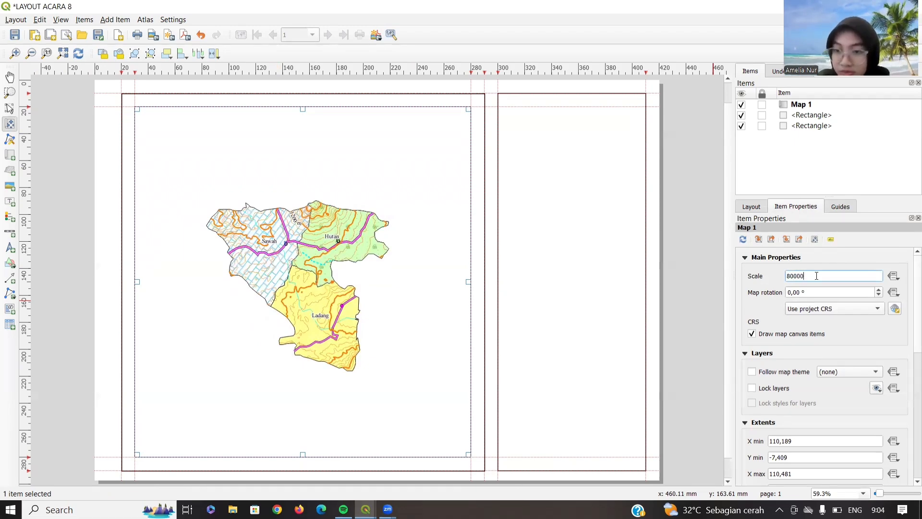
type("80000")
left_click(827, 309)
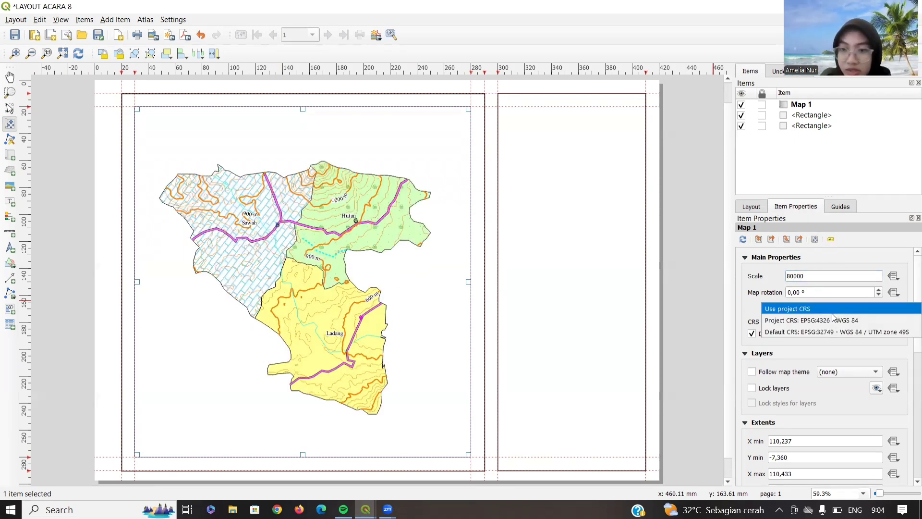
left_click(836, 332)
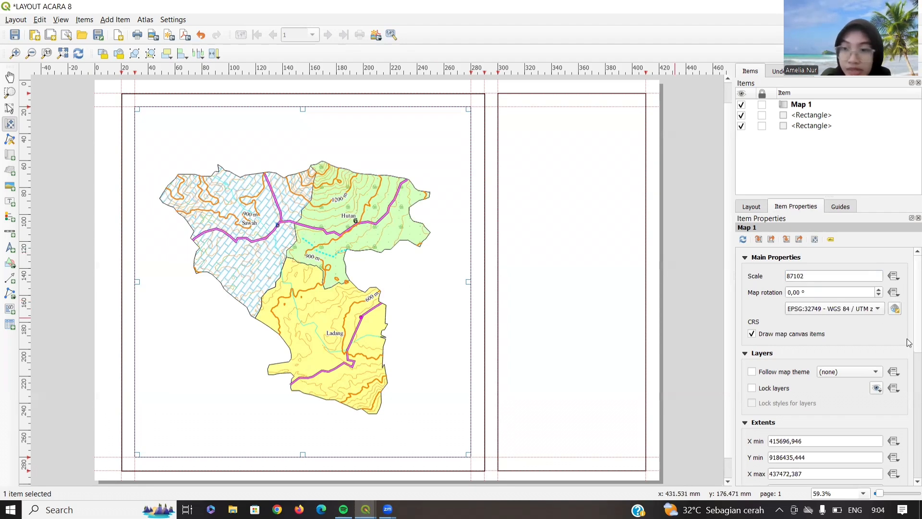
- Add a new grid to the map and open its properties
scroll(807, 352, "down", 5)
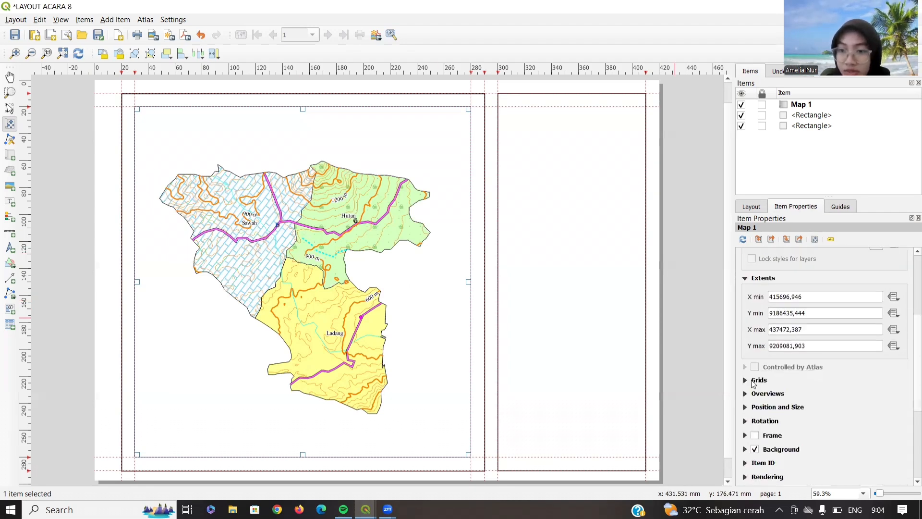
left_click(754, 380)
scroll(764, 365, "down", 2)
left_click(767, 340)
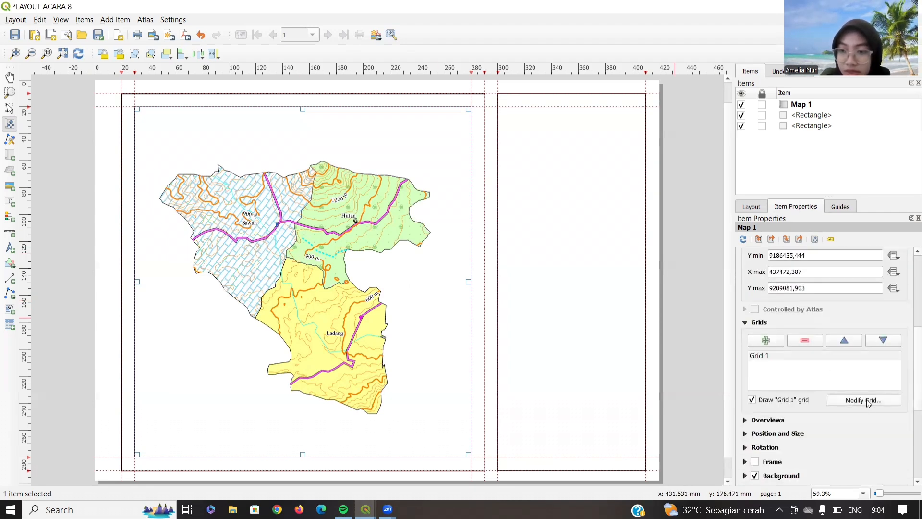
left_click(868, 401)
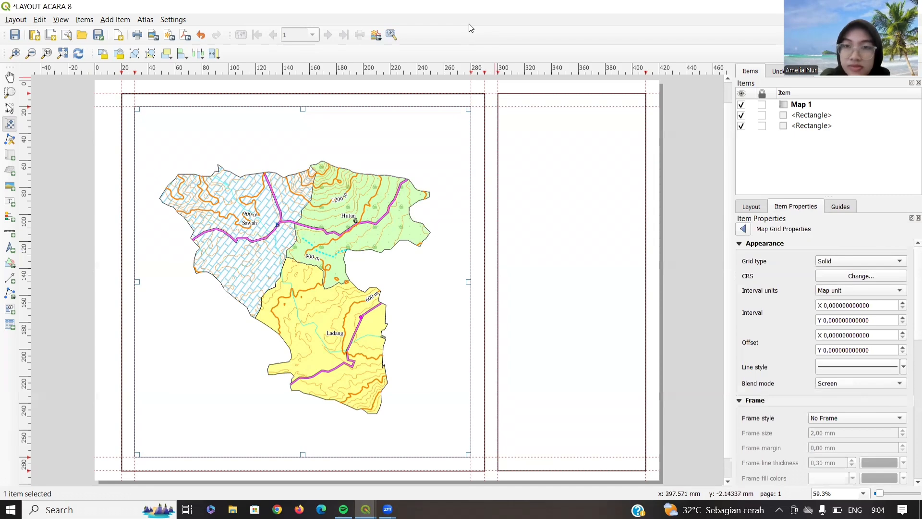
- Make the map grid a cross grid using WGS 84 / UTM zone 49S
left_click(831, 267)
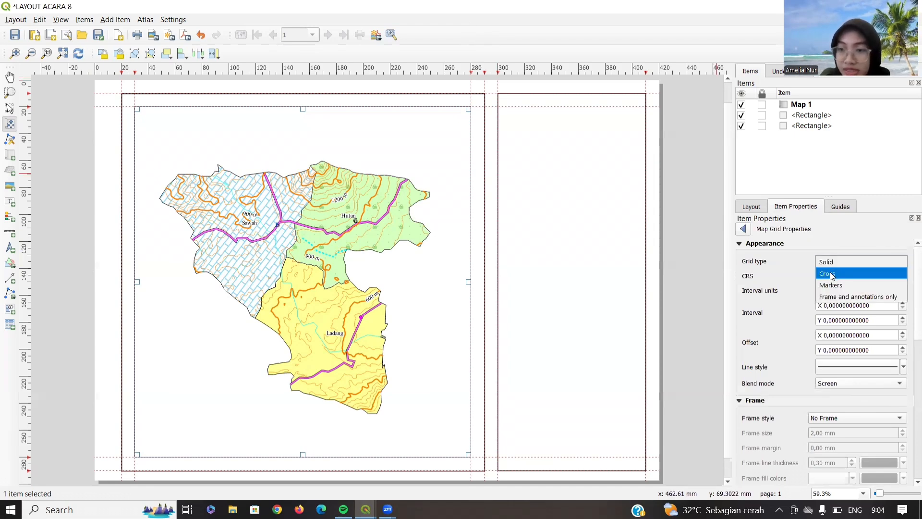
left_click(836, 276)
left_click(837, 277)
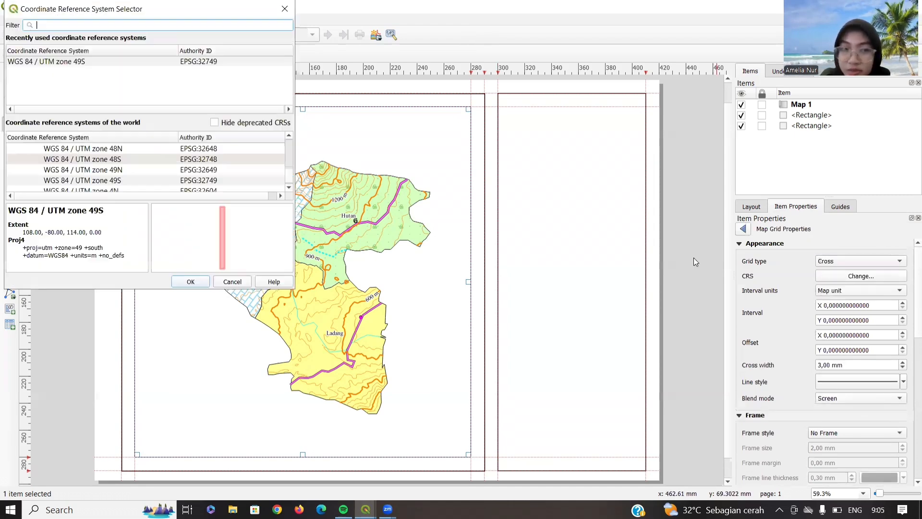
left_click(168, 62)
left_click(189, 278)
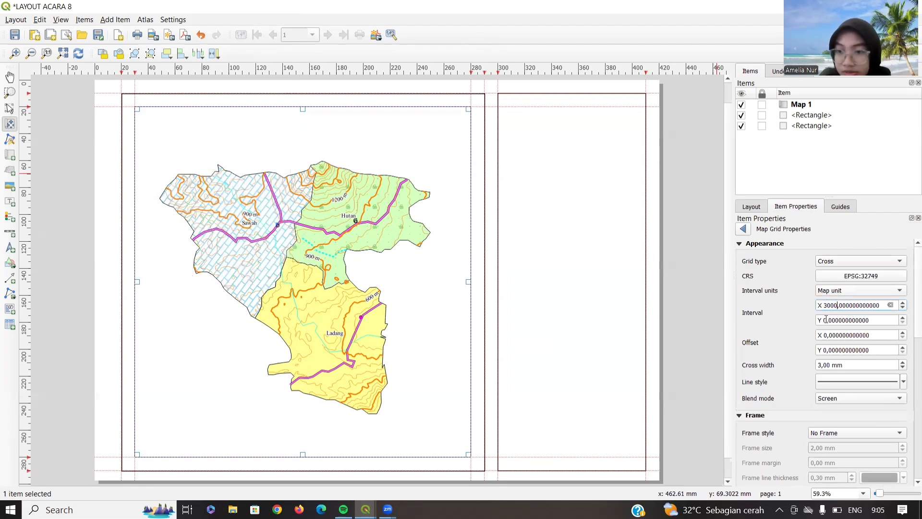
- Colour the grid lines red
left_click(835, 382)
left_click(828, 259)
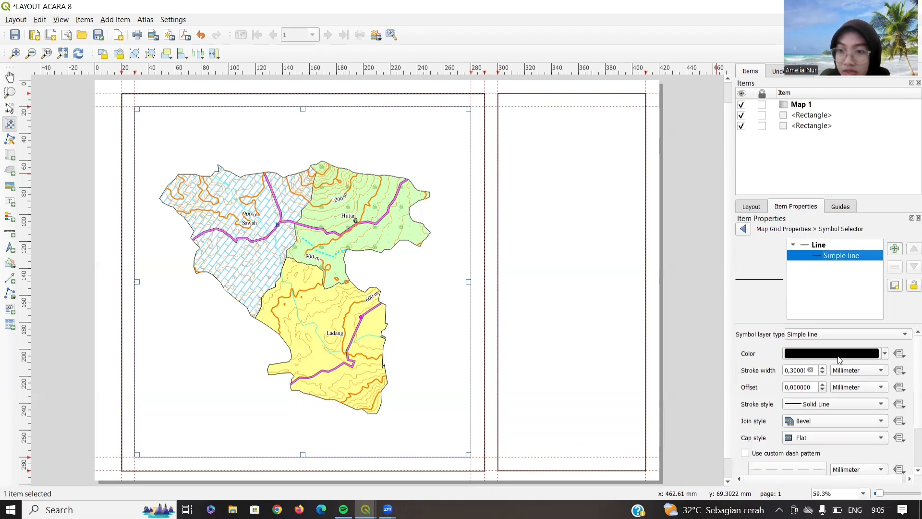
left_click(893, 355)
left_click(889, 326)
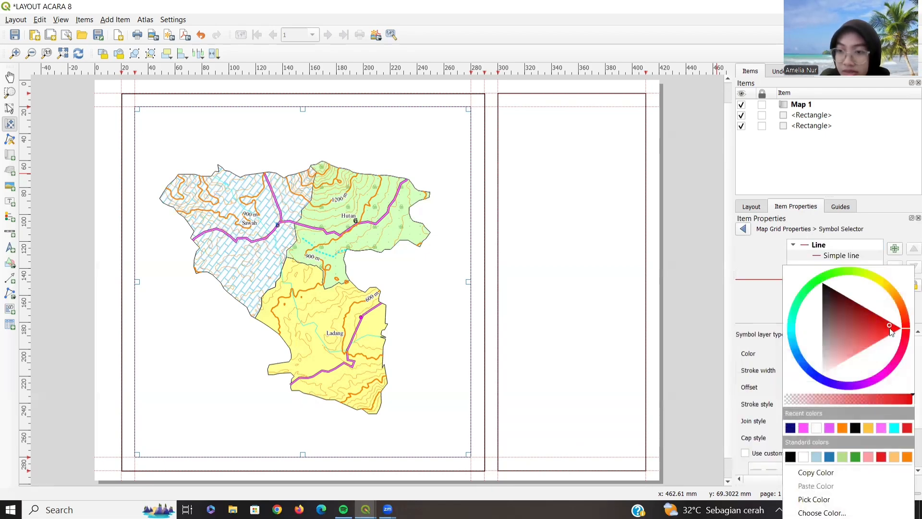
left_click(744, 229)
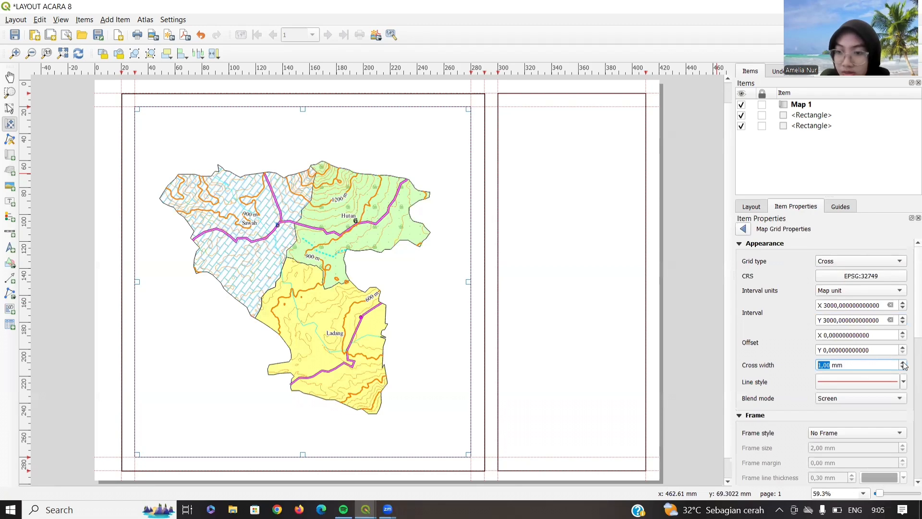
scroll(790, 366, "down", 10)
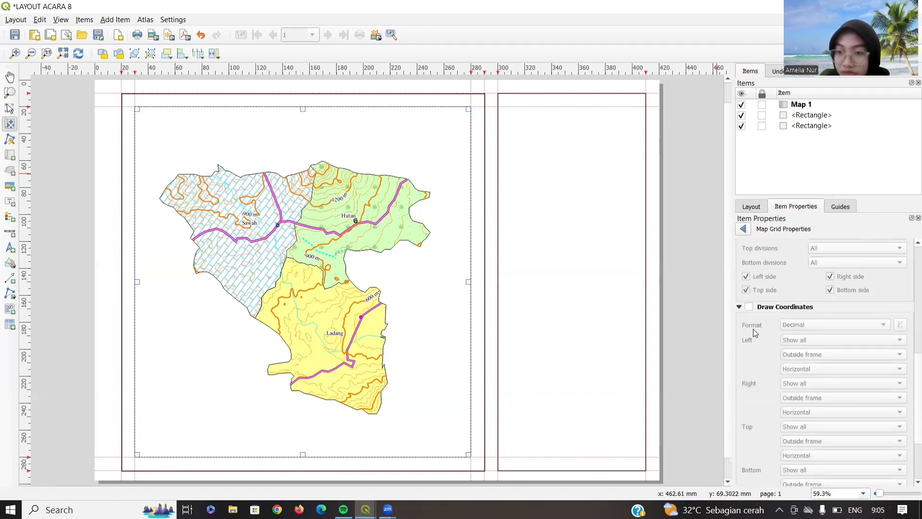
- Turn on grid coordinates in decimal-with-suffix format, vertical ascending on the left and right sides
left_click(749, 308)
left_click(821, 325)
left_click(819, 333)
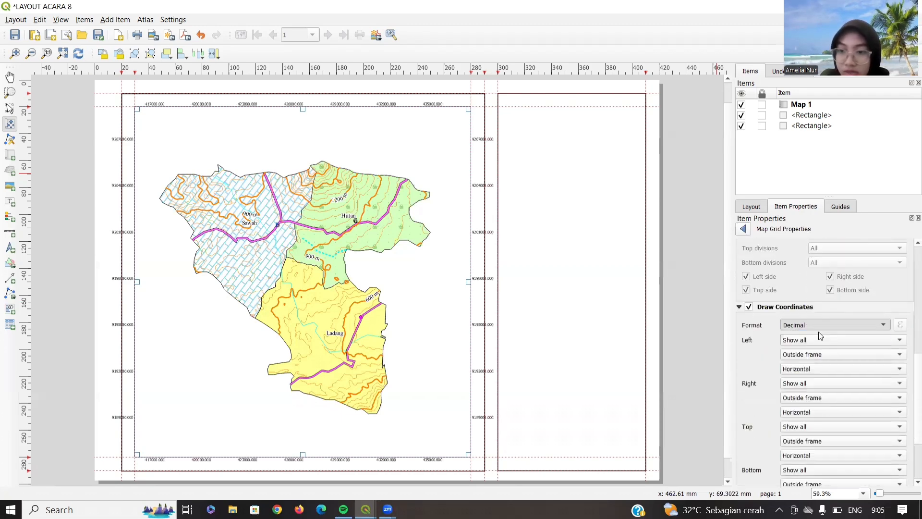
left_click(790, 369)
left_click(797, 381)
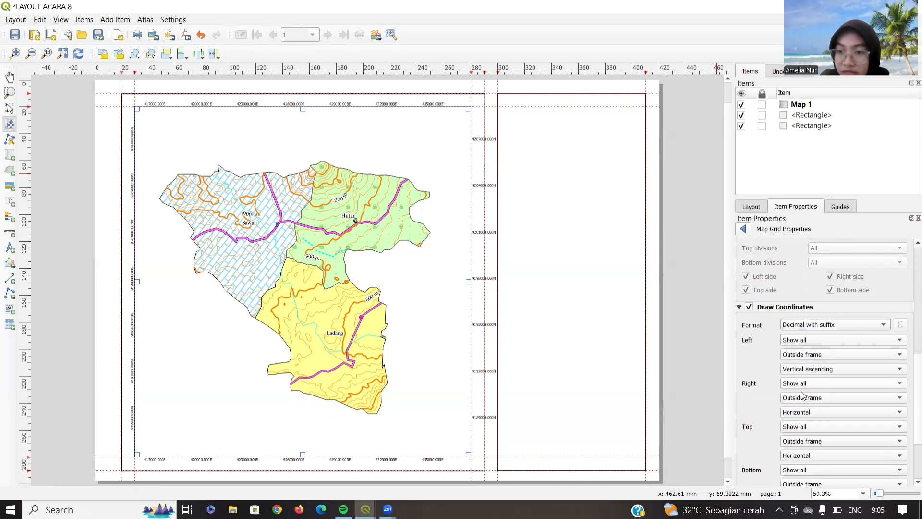
left_click(799, 412)
left_click(799, 425)
- Set grid labels to Times New Roman Bold 10 with coordinate precision 0
scroll(749, 411, "down", 2)
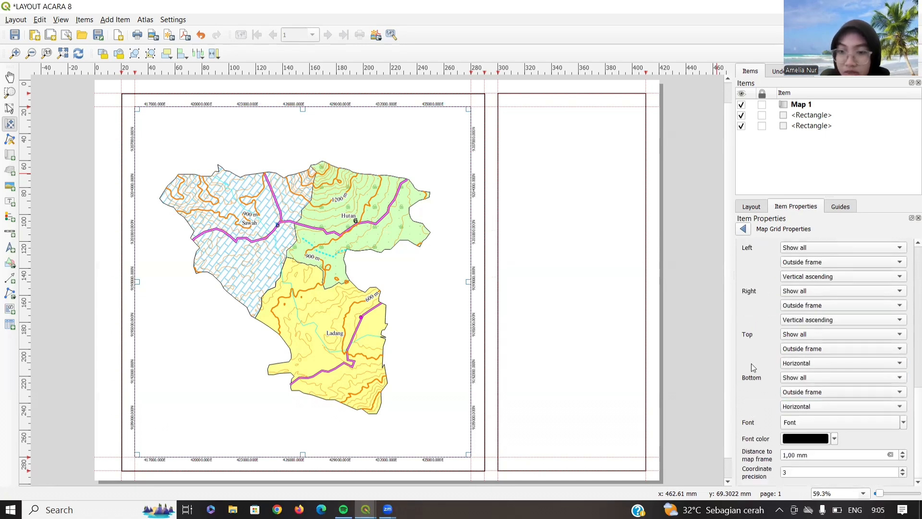
left_click(795, 420)
type("ti")
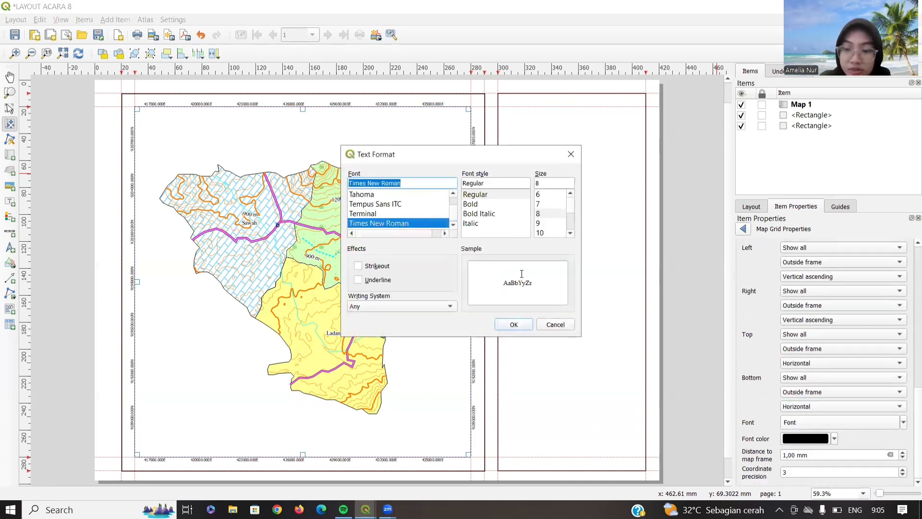
key("Return")
left_click(817, 423)
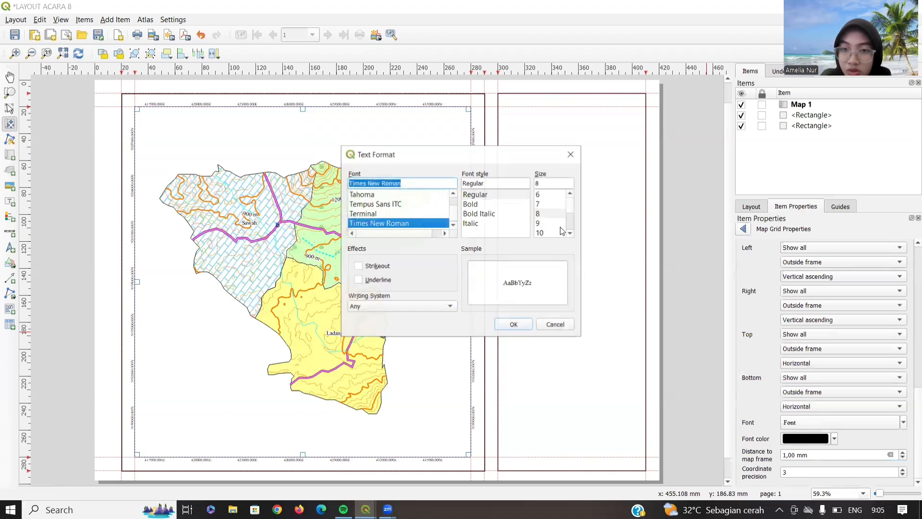
left_click(477, 204)
left_click(549, 183)
key("BackSpace")
type("10")
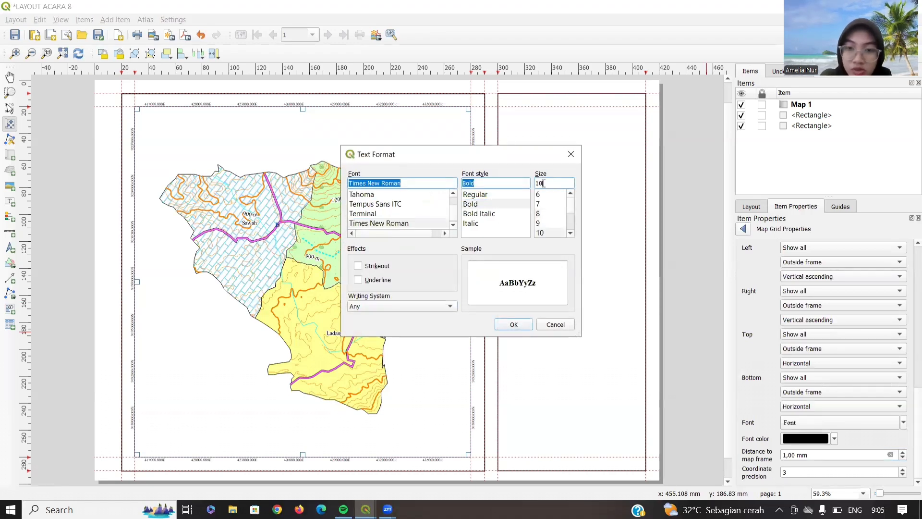
left_click(512, 325)
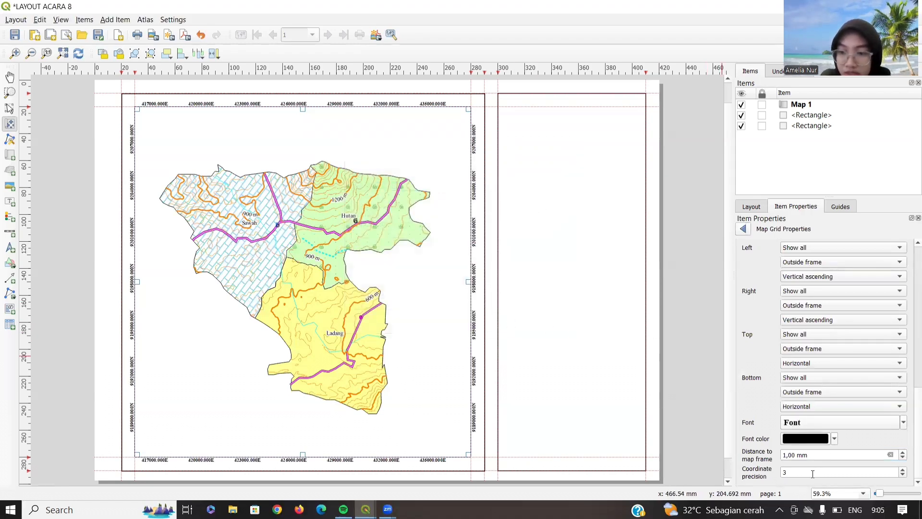
left_click(903, 476)
left_click(903, 476)
left_click(903, 475)
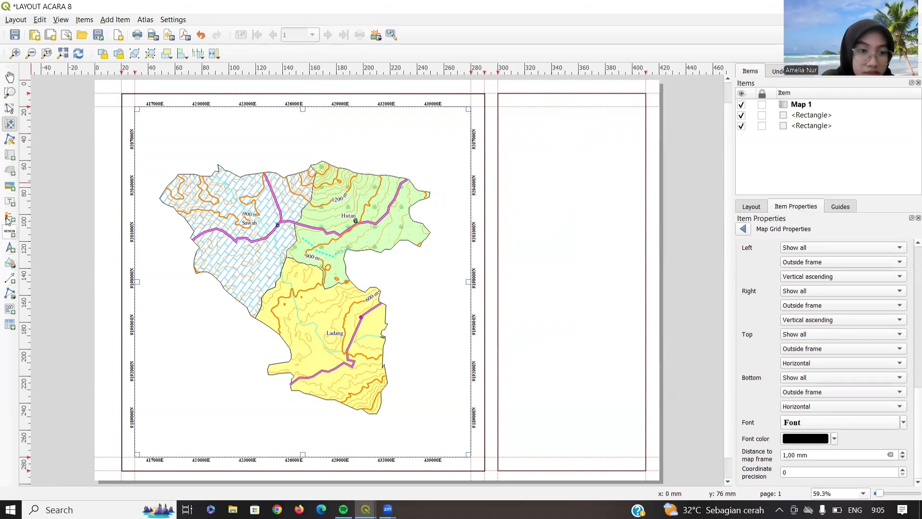
- Add a picture frame atop the side panel and browse to the logo image file
left_click(9, 186)
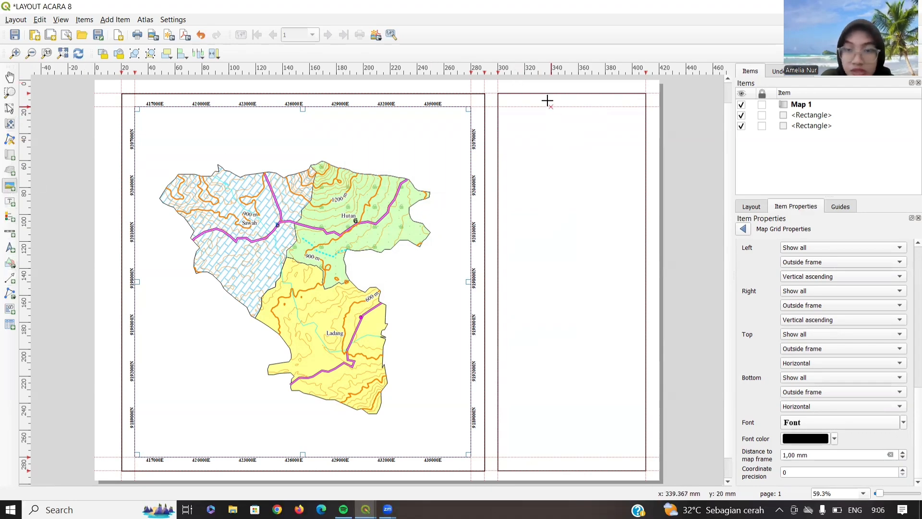
left_click_drag(550, 96, 595, 138)
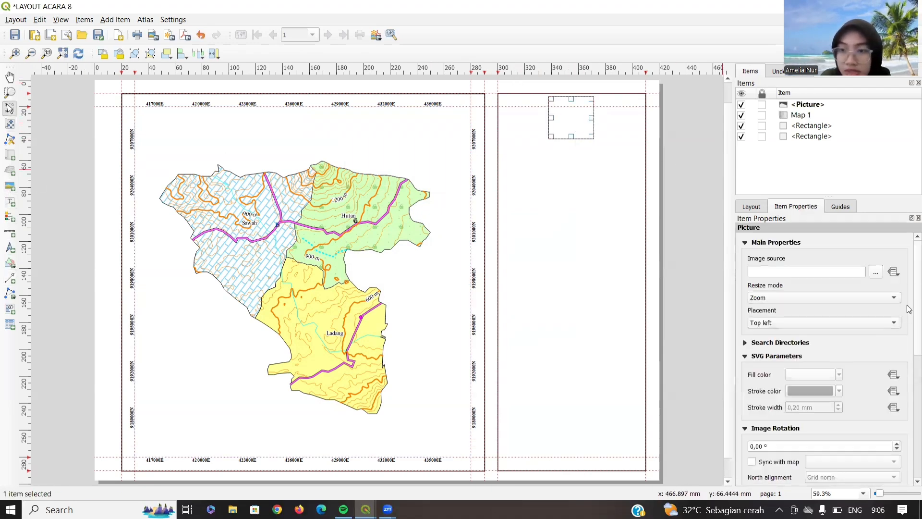
left_click(877, 272)
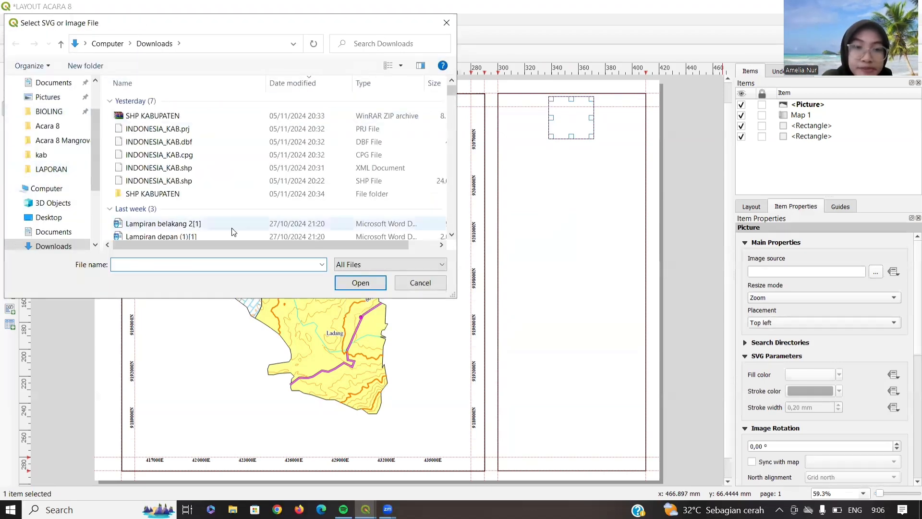
scroll(216, 202, "down", 8)
scroll(215, 192, "down", 6)
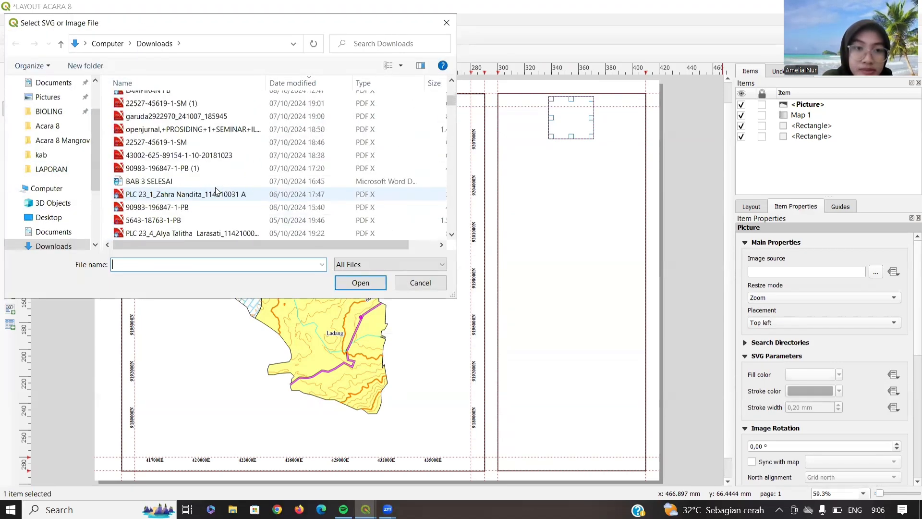
scroll(215, 191, "down", 10)
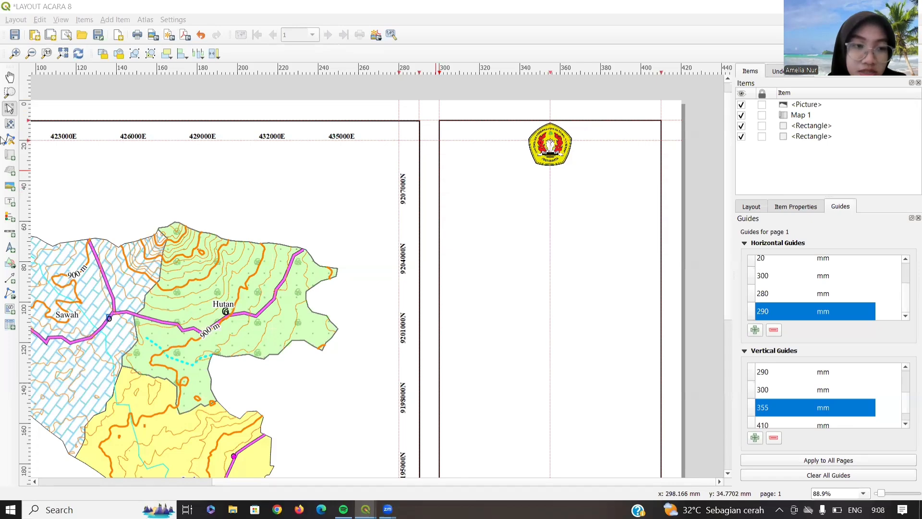
- Add a three-line label below the logo: JURUSAN TEKNIK LINGKUNGAN, FAKULTAS TEKNOLOGI MINERAL DAN ENERGI, UPN "VETERAN" YOGYAKARTA
left_click(10, 202)
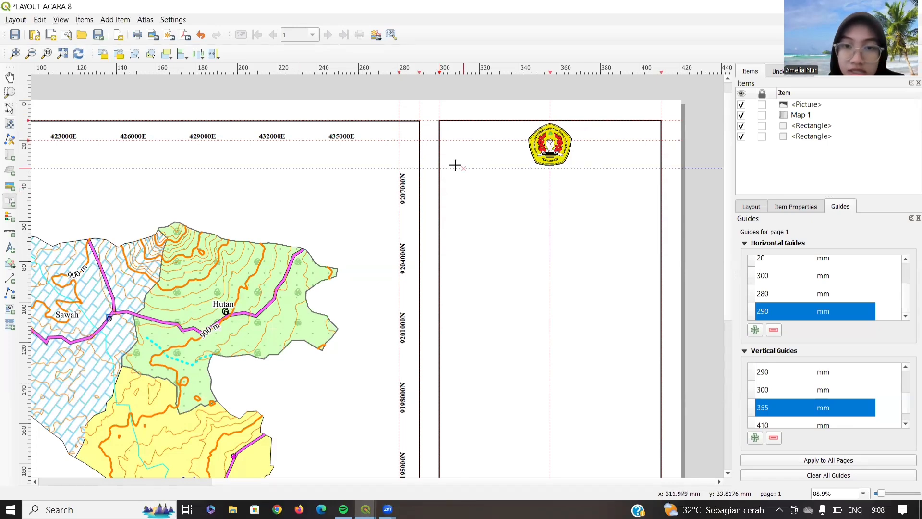
left_click_drag(455, 166, 649, 207)
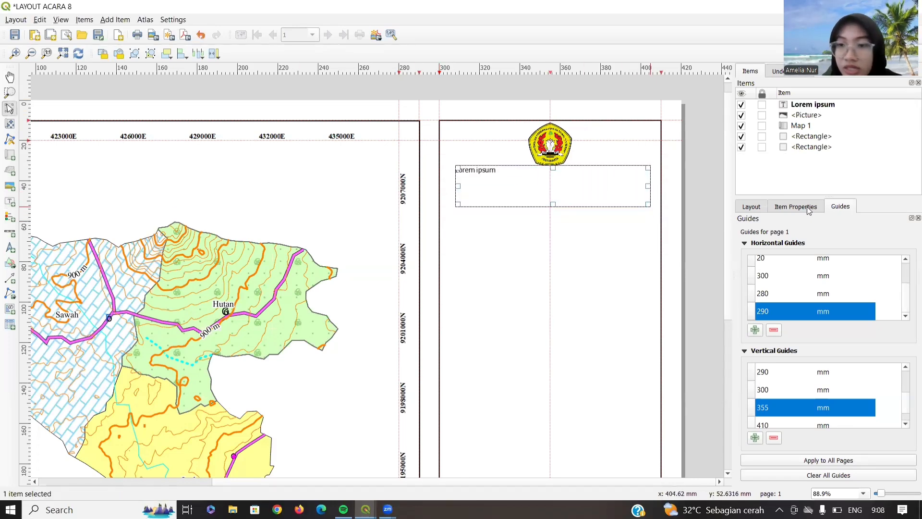
key("ctrl+a")
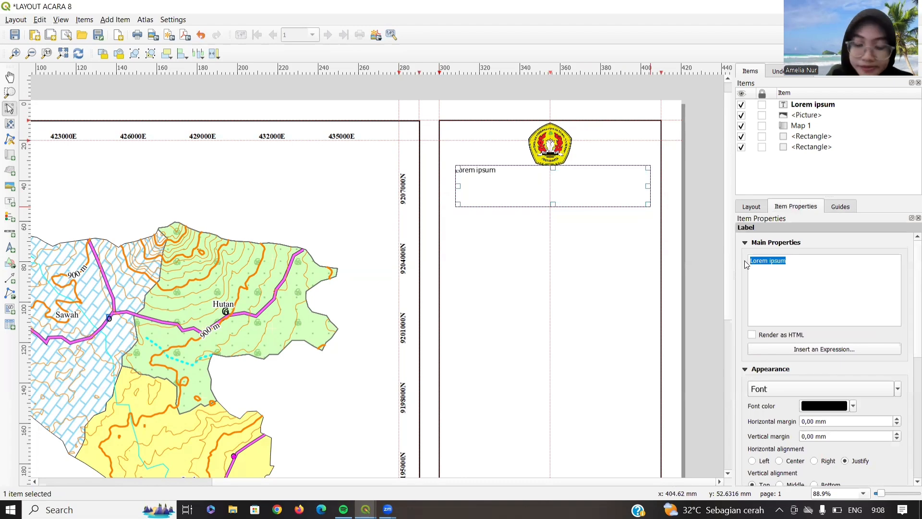
type("JURUSAN TEKNIK LINGKUNGAN")
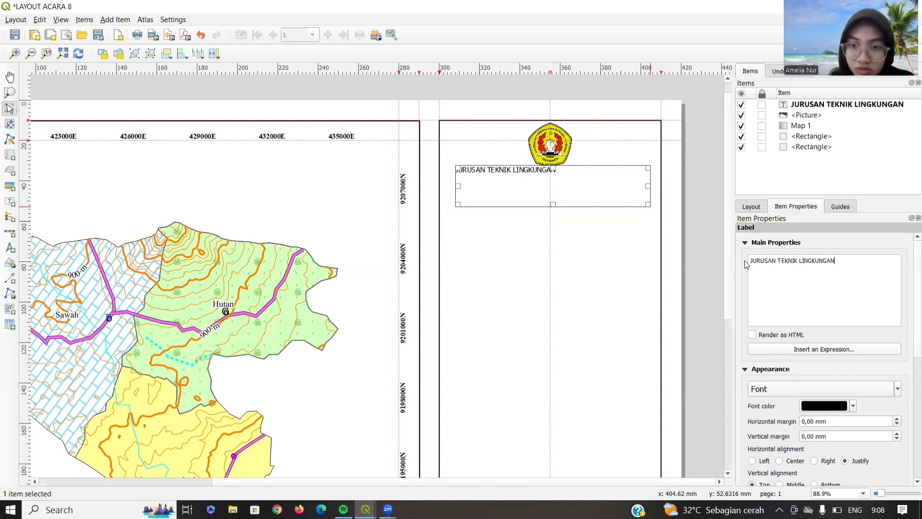
key("Return")
type("FAKULTAS TEKNOLOGI MINERAL DAN ENERGI")
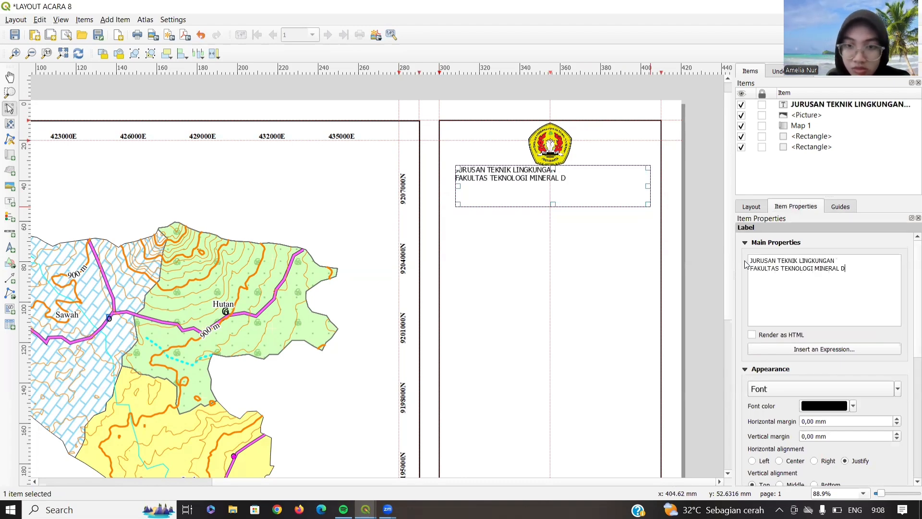
key("Return")
type("UPN \"VETERAN\" YOGYAKARTA")
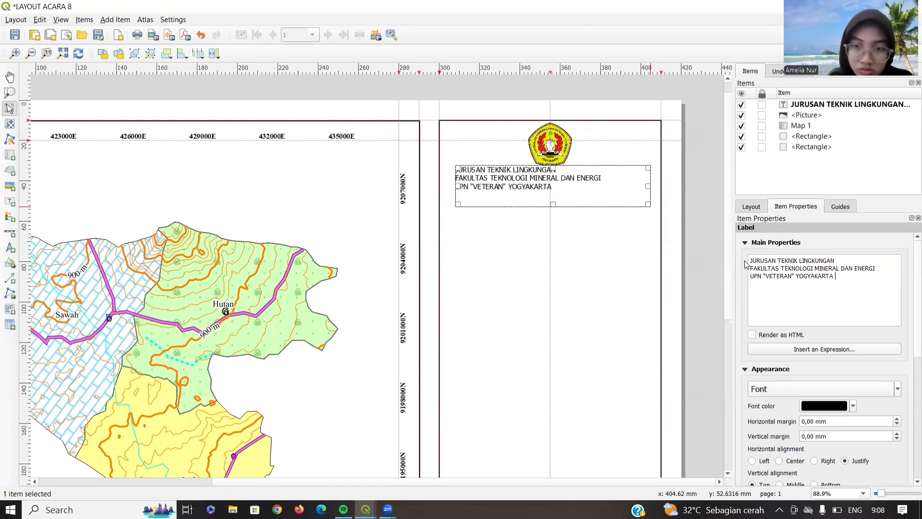
- Make the header label font bold at 12 pt
left_click(802, 390)
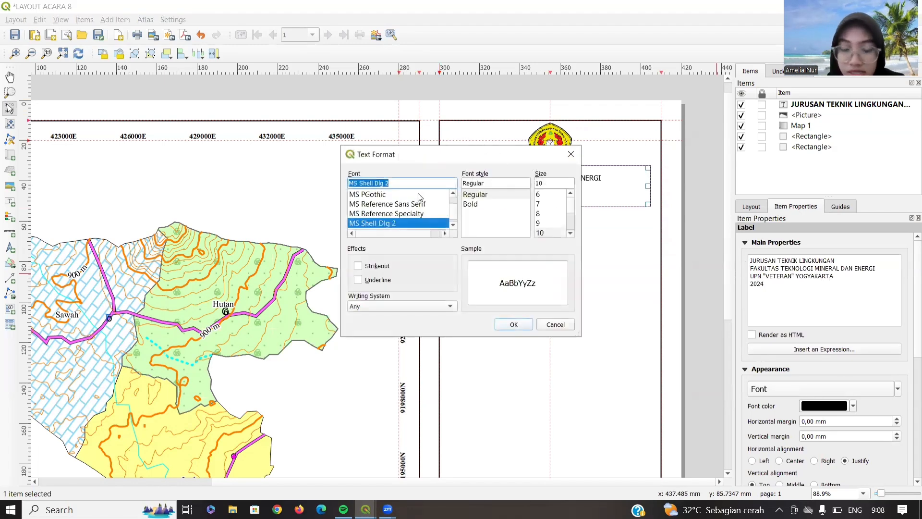
left_click(470, 205)
left_click(549, 183)
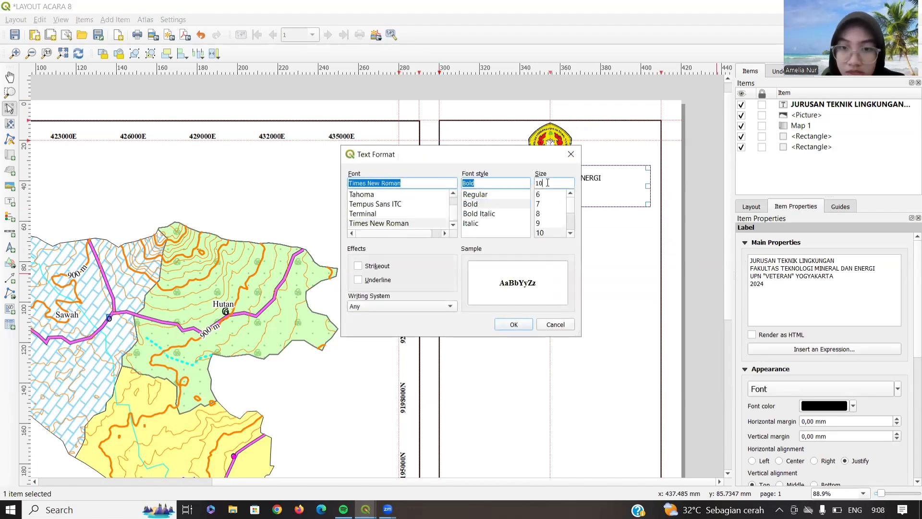
key("BackSpace")
type("2")
left_click(516, 325)
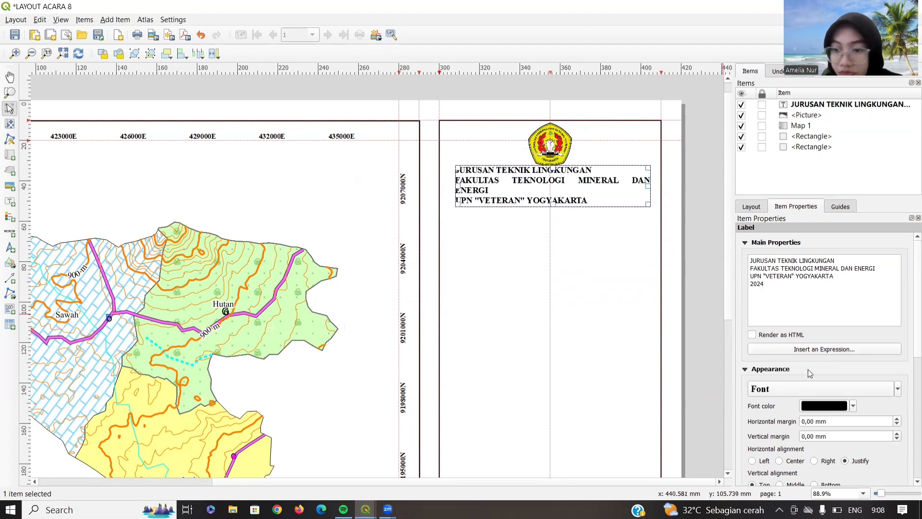
scroll(792, 387, "down", 3)
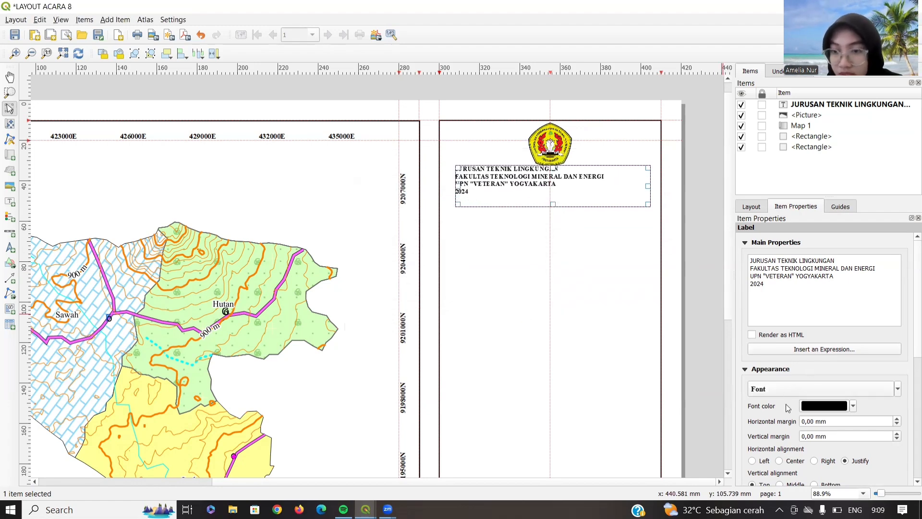
left_click(788, 388)
left_click(550, 183)
key("BackSpace")
type("1")
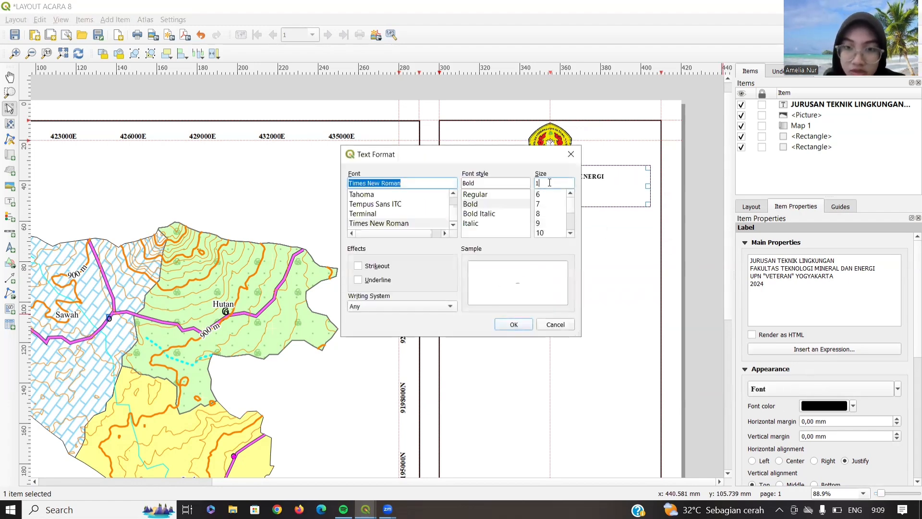
type("2")
left_click(515, 324)
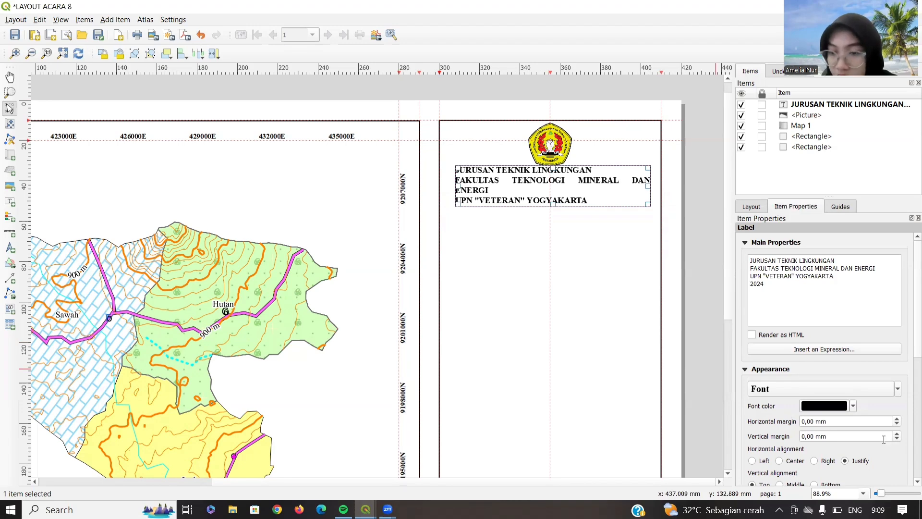
- Centre the header text, widen and lower its box, and add a guide beneath it
left_click(780, 461)
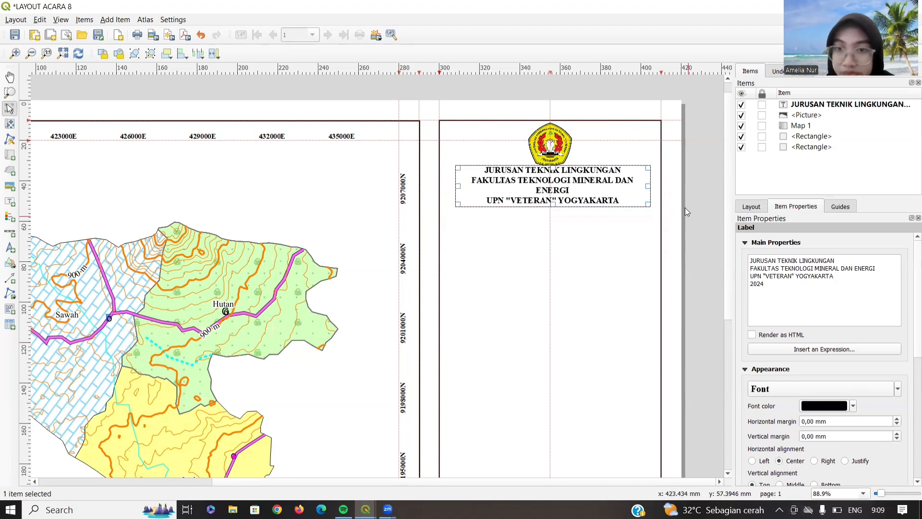
left_click_drag(649, 186, 657, 186)
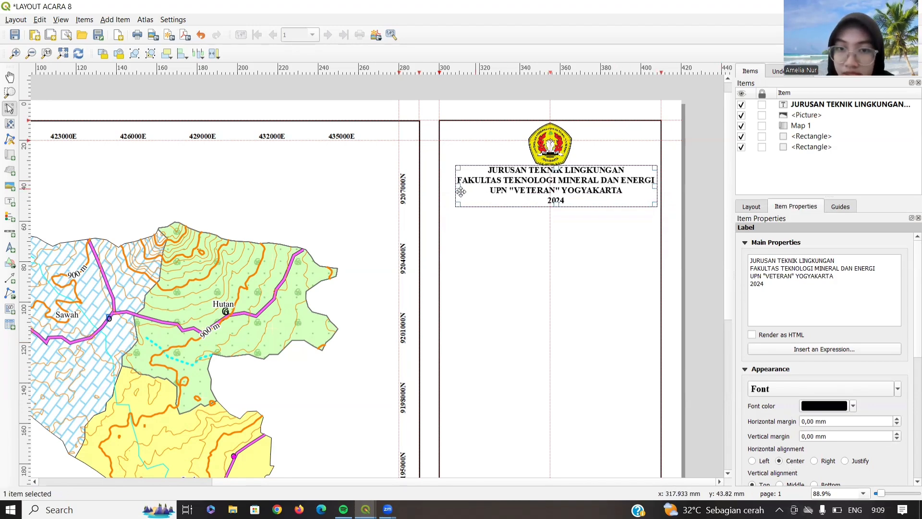
left_click_drag(461, 192, 450, 192)
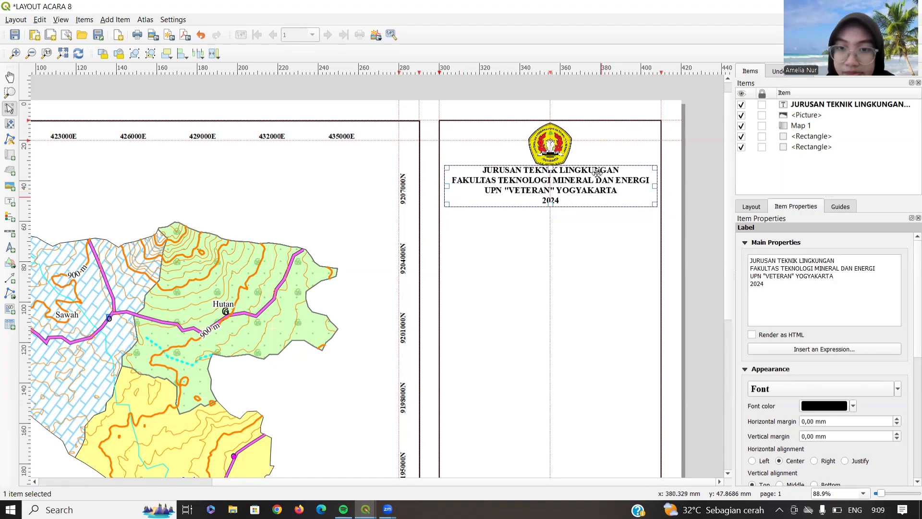
left_click_drag(596, 173, 593, 181)
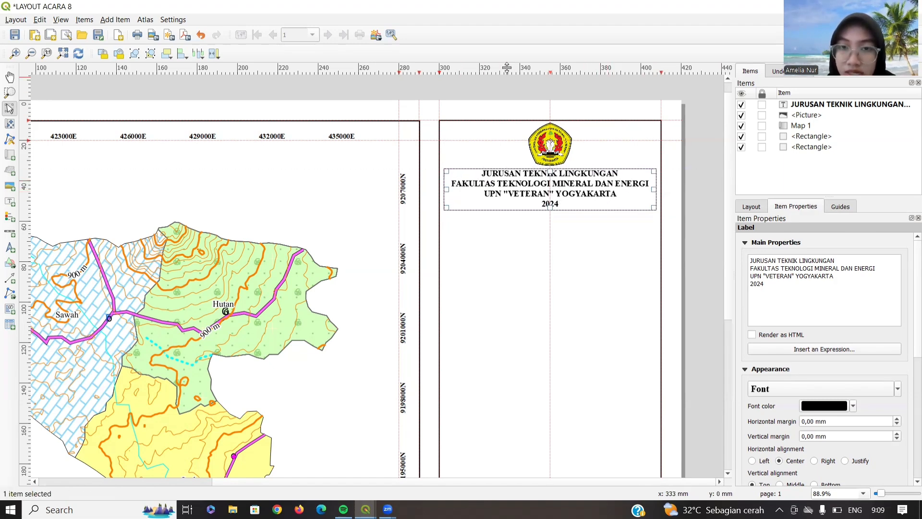
left_click_drag(507, 67, 509, 210)
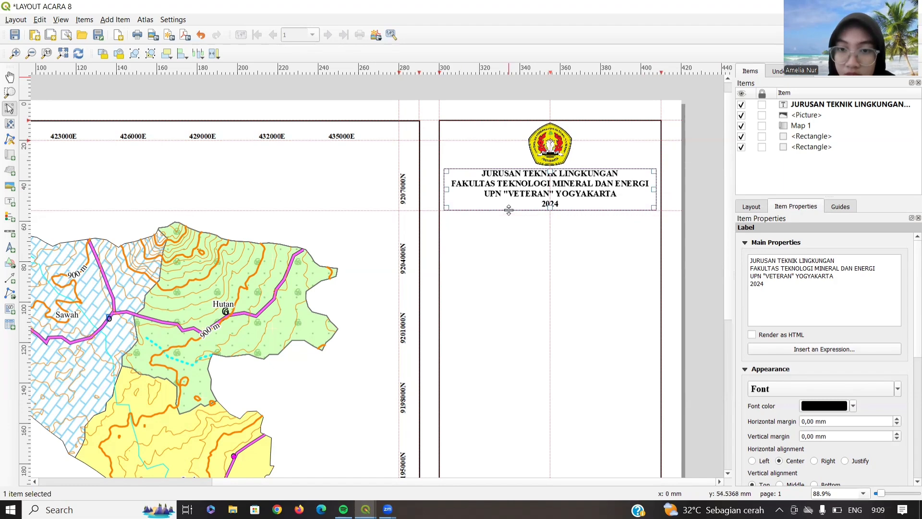
- Draw a divider polyline under the header out to the panel edge
left_click(11, 295)
left_click(34, 307)
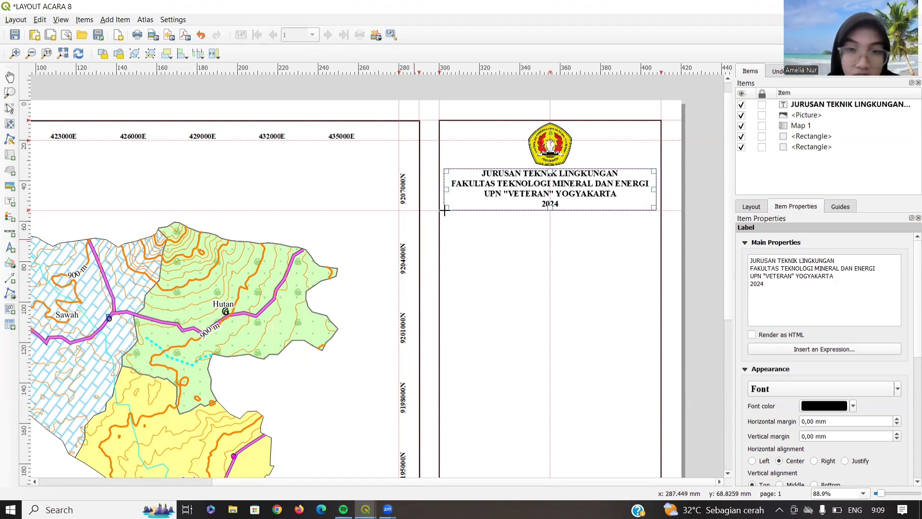
left_click(661, 210)
right_click(661, 209)
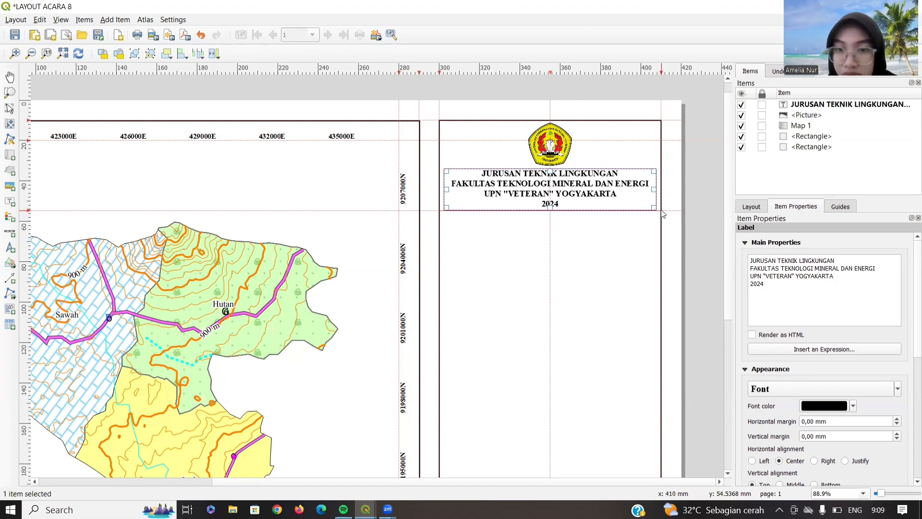
- Duplicate the header label below the divider and change it to 'PETA PENGGUNAAN LAHAN' on one line
left_click(541, 193)
key("ctrl+v")
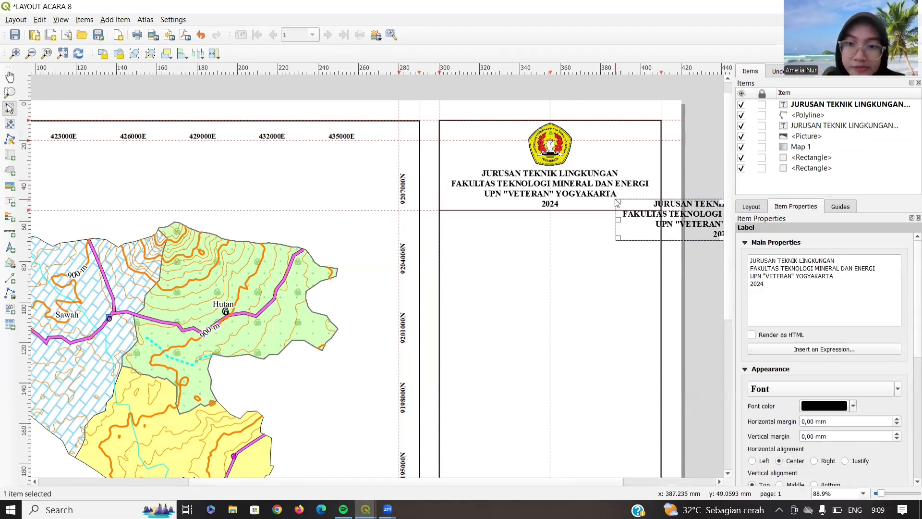
left_click_drag(673, 234, 503, 245)
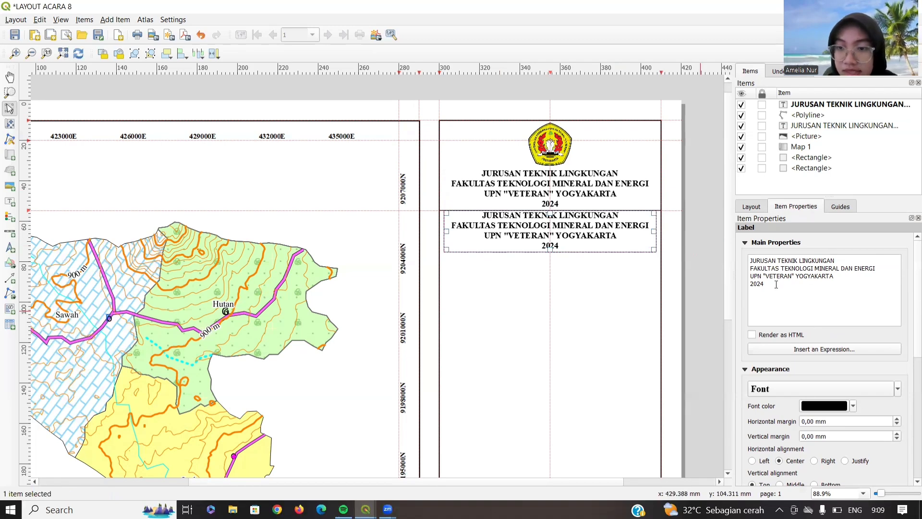
left_click_drag(776, 284, 752, 259)
type("PETA PENGG")
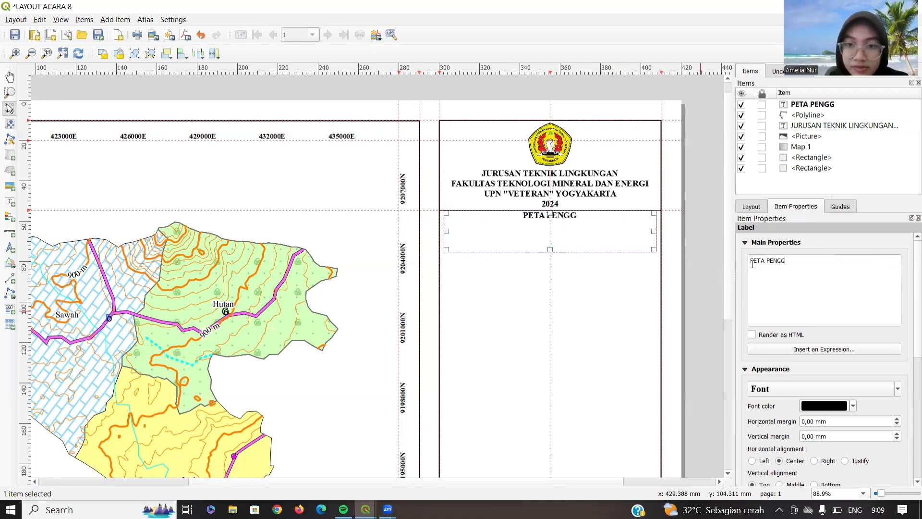
type("UNAAN LAHAN")
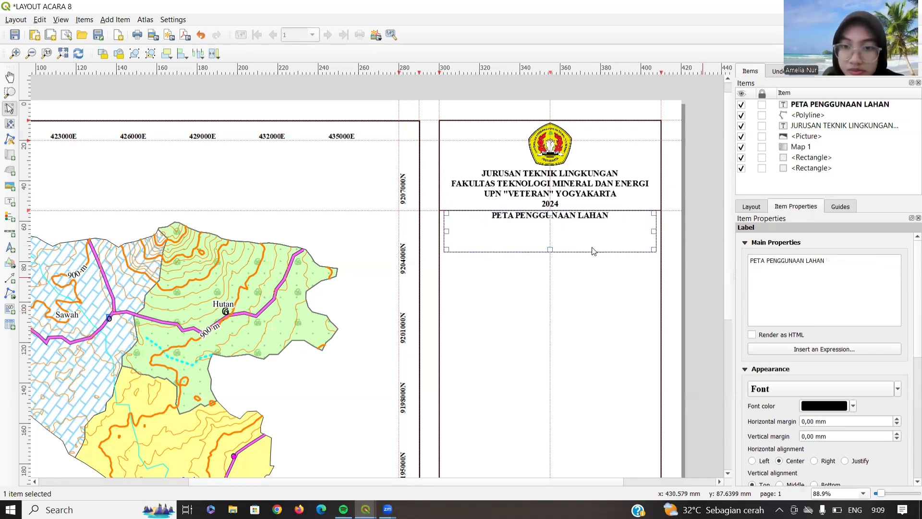
left_click_drag(551, 249, 551, 222)
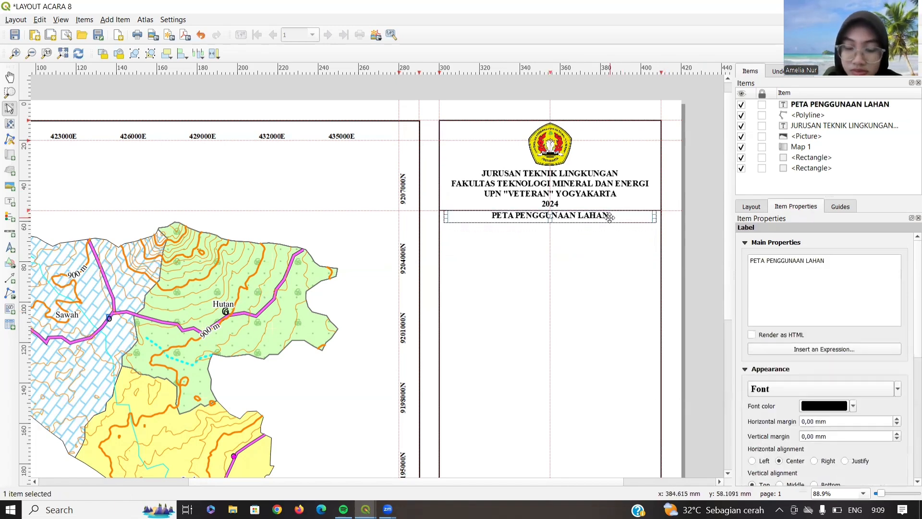
- Copy the title below itself and retype it as 'Kabupaten Semarang, Provinsi Jawa Tengah'
key("ctrl+c")
key("ctrl+v")
left_click_drag(634, 226, 475, 229)
left_click_drag(775, 265, 731, 261)
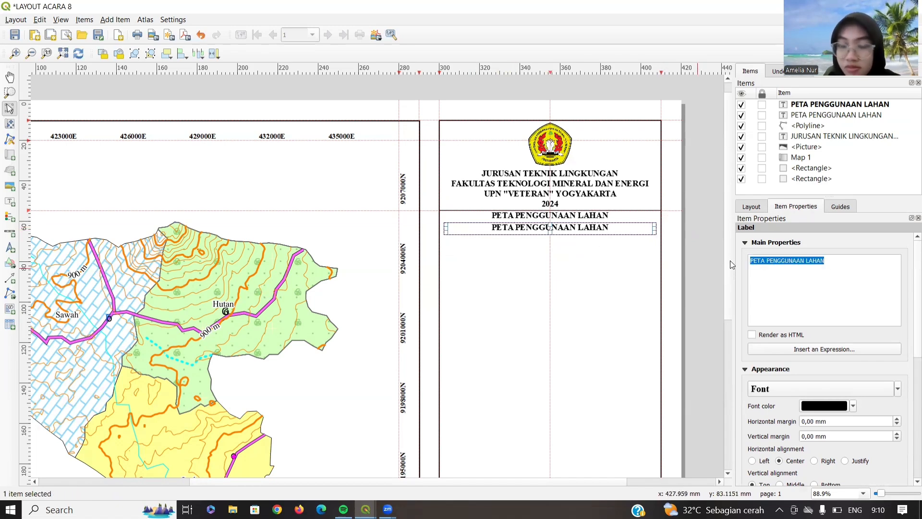
type("Kab")
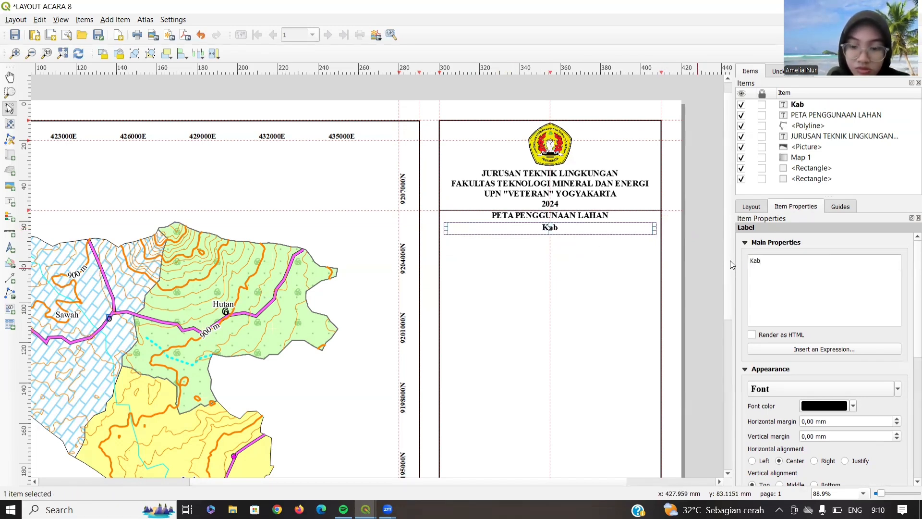
type("upaten Semarang,")
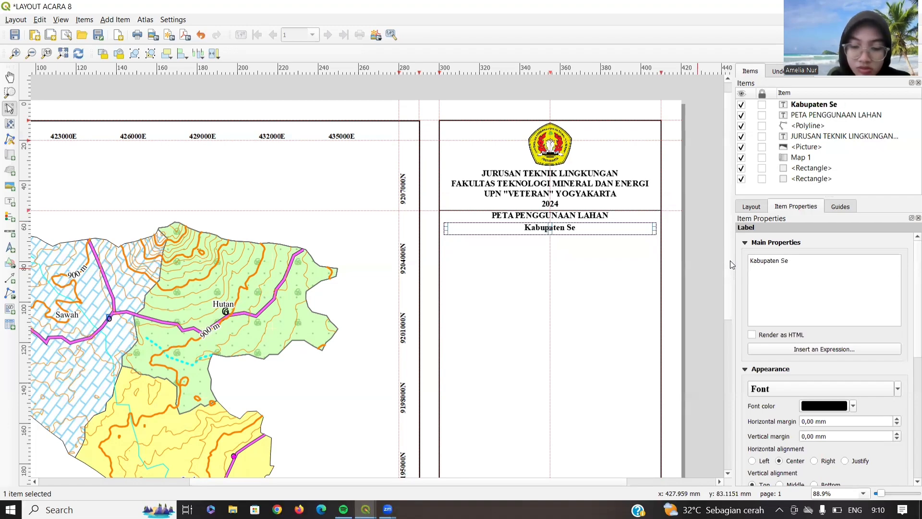
type("vinsi Jawa teng")
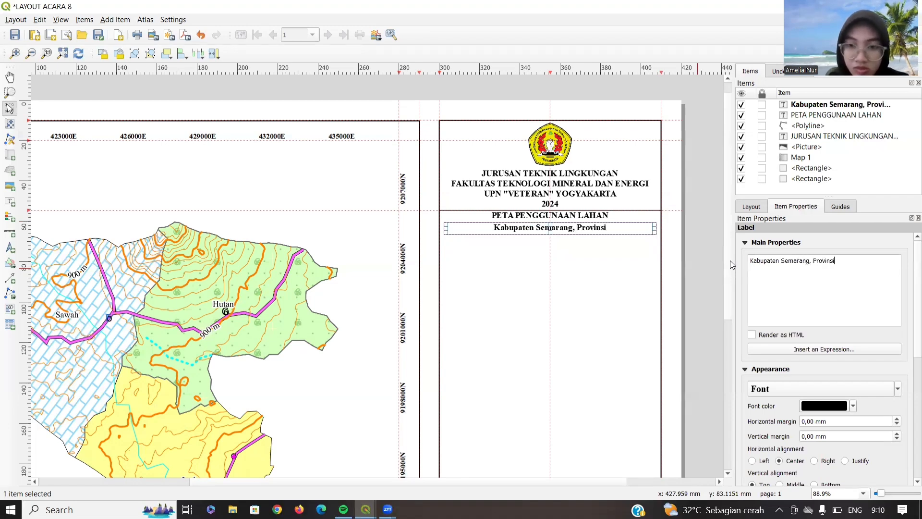
key("BackSpace")
key("BackSpace")
key("BackSpace")
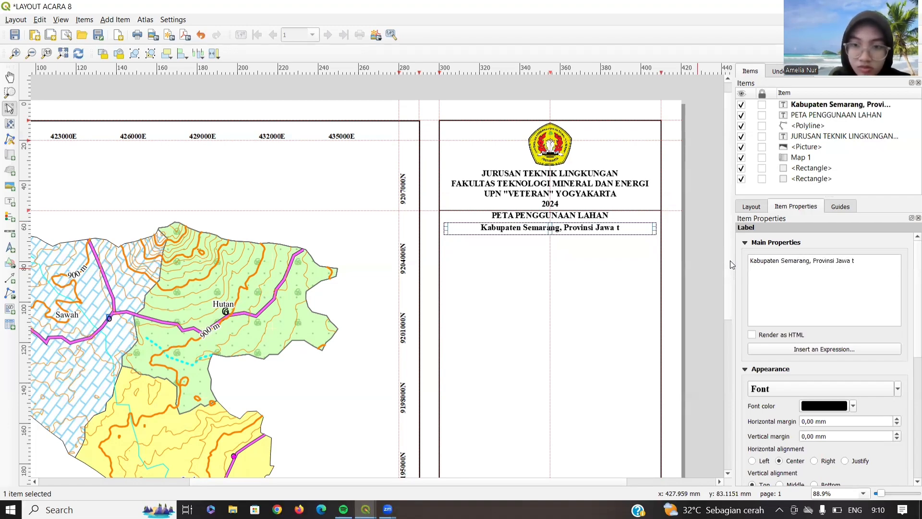
type("engah")
key("BackSpace")
key("BackSpace")
key("BackSpace")
key("BackSpace")
key("BackSpace")
key("BackSpace")
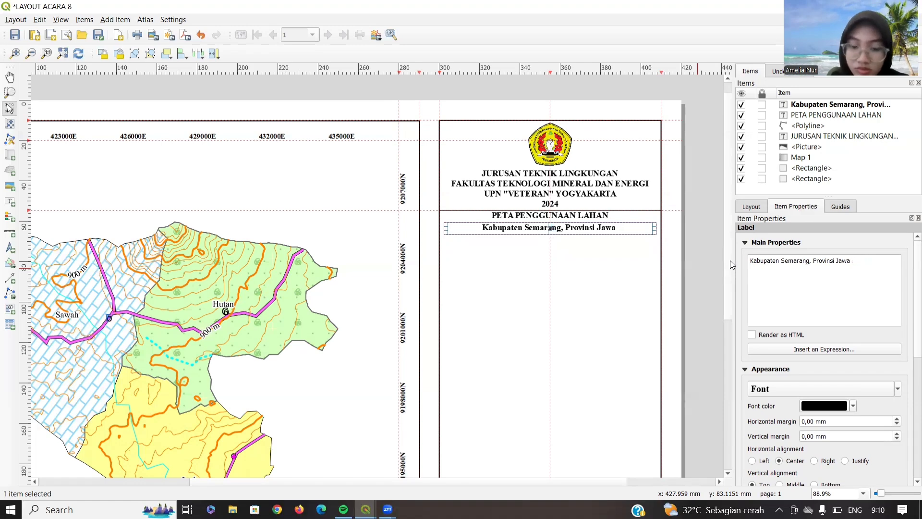
type("Tengah")
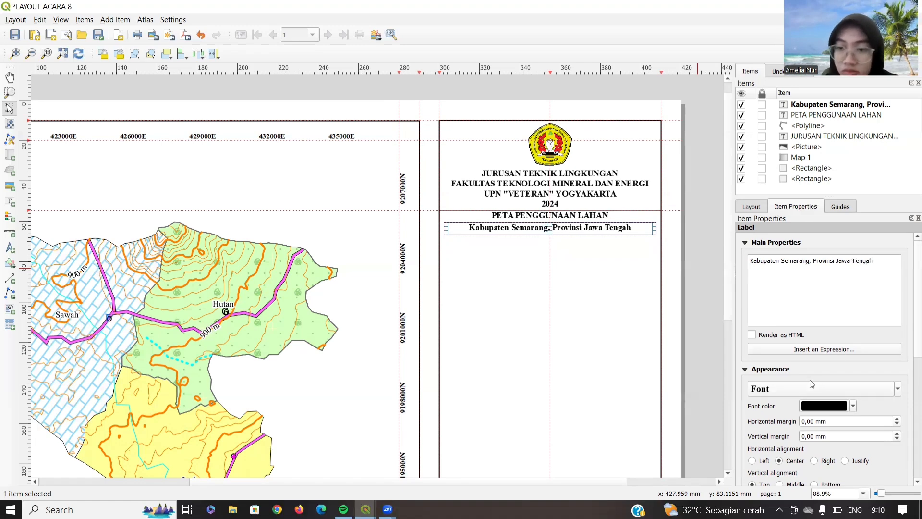
- Set the subtitle font to regular weight and add a horizontal guide below it
left_click(812, 387)
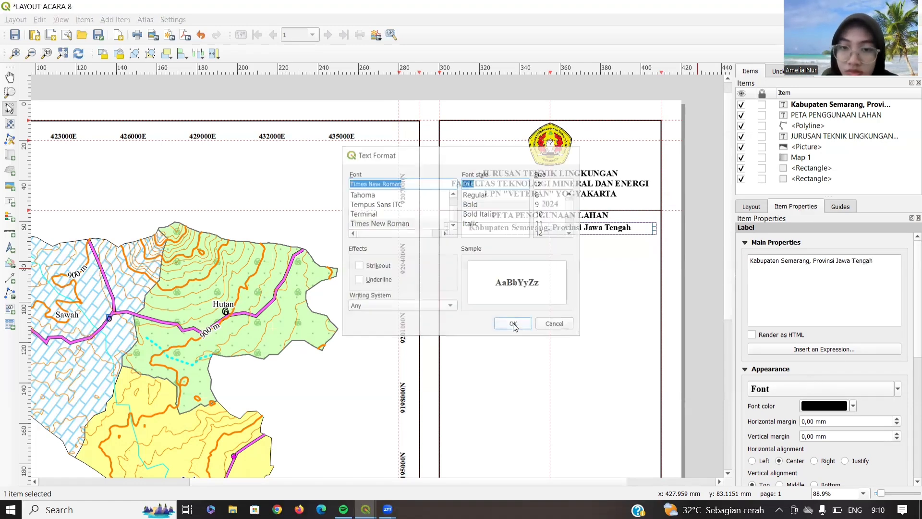
left_click(514, 324)
left_click(841, 389)
left_click(489, 194)
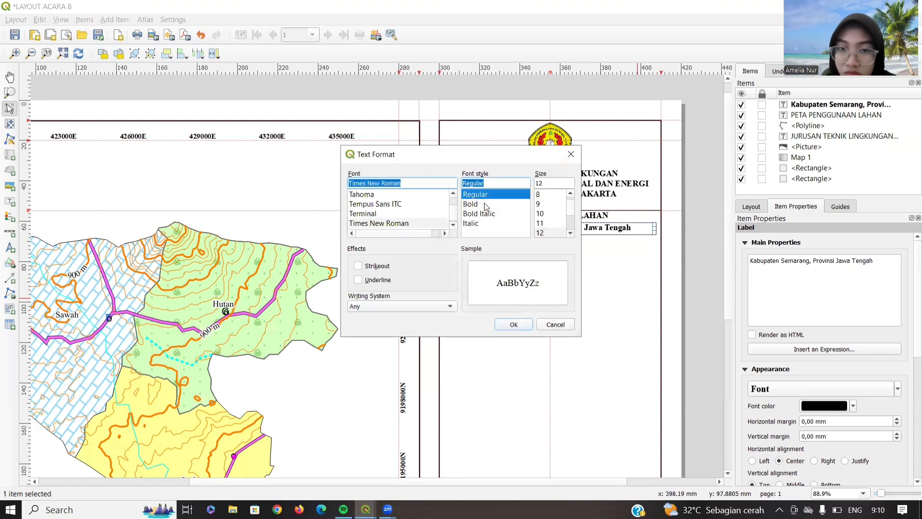
left_click(504, 325)
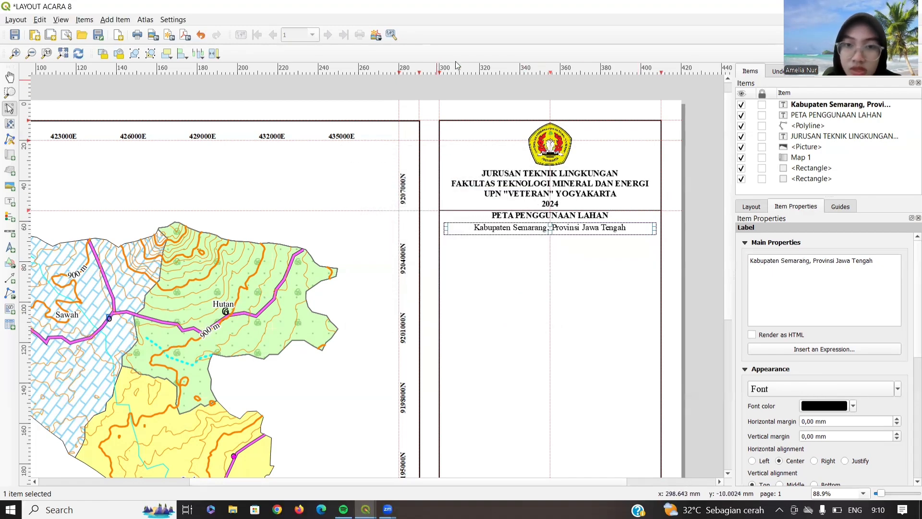
left_click_drag(474, 70, 487, 238)
- Make a first polyline attempt near the panel's right edge under the subtitle
left_click(8, 290)
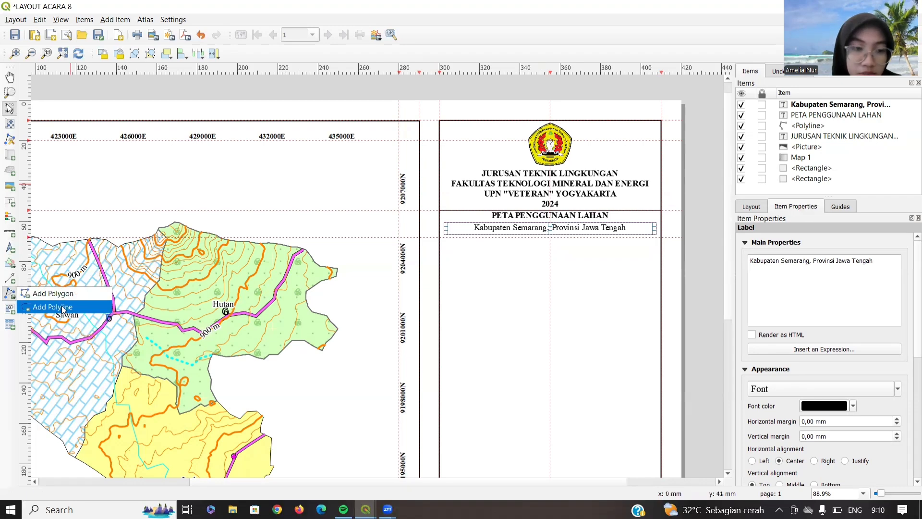
left_click(36, 308)
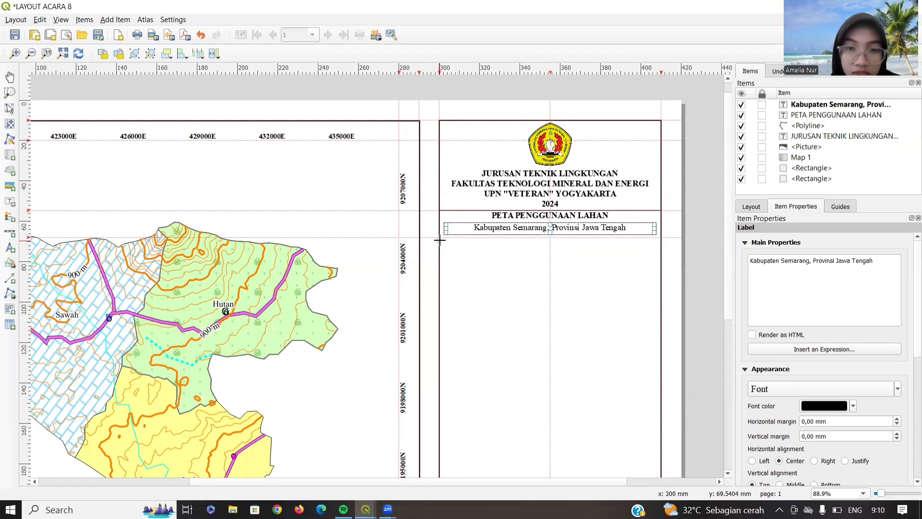
left_click(659, 237)
right_click(659, 238)
- Draw the divider polyline from the panel's left edge to its right edge beneath the subtitle, redrawing it once
left_click(9, 293)
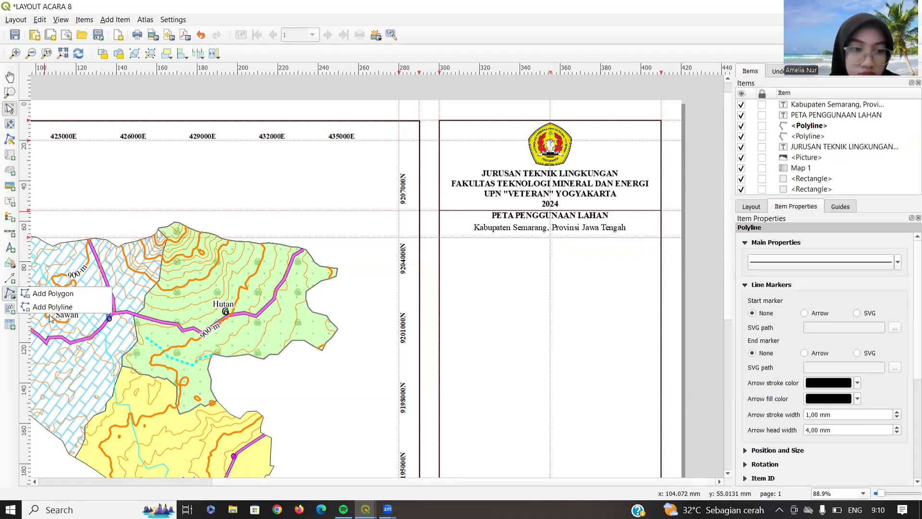
left_click(49, 307)
left_click(440, 237)
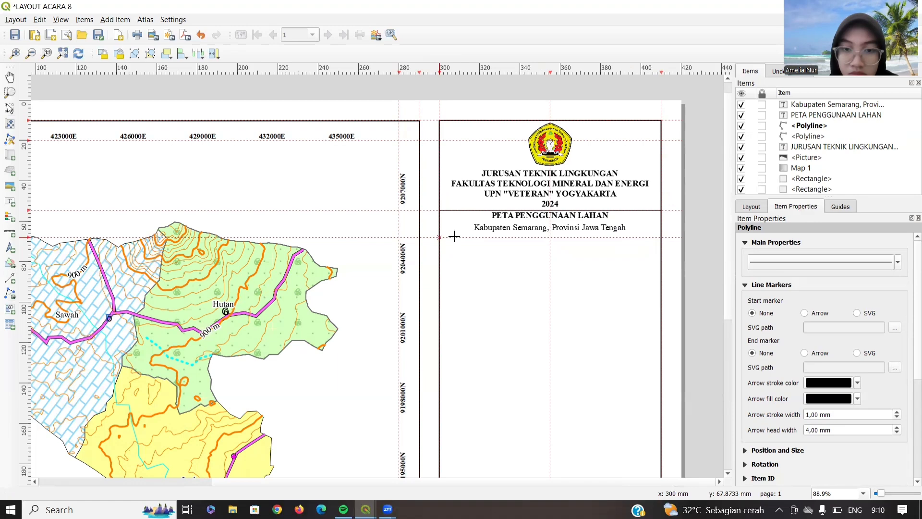
left_click(663, 236)
right_click(663, 236)
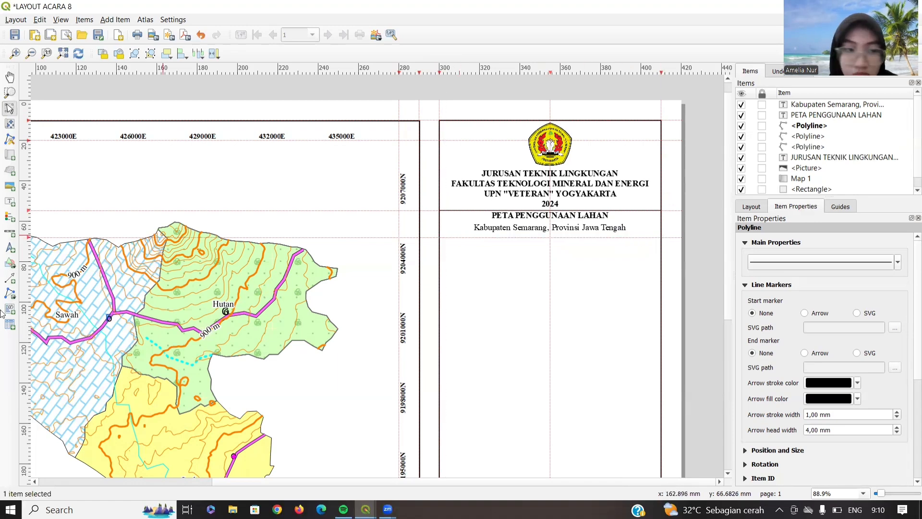
left_click(9, 294)
left_click(48, 306)
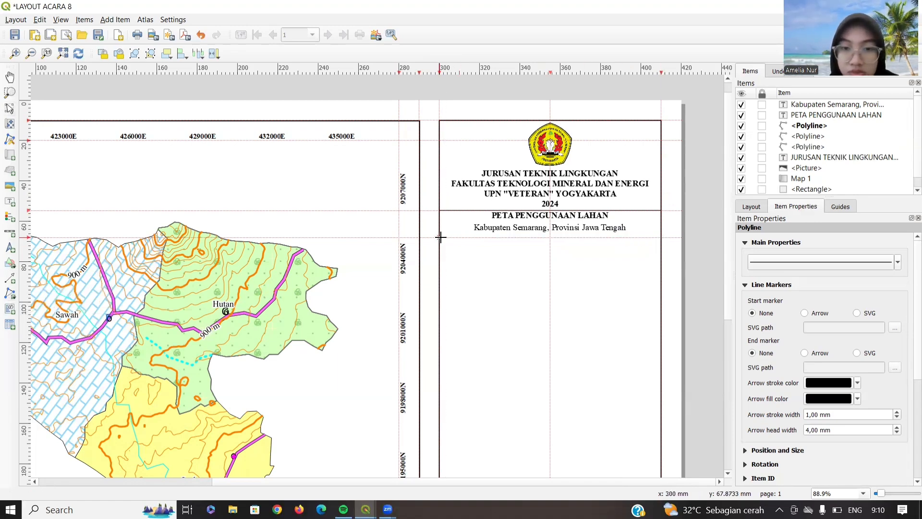
left_click(440, 238)
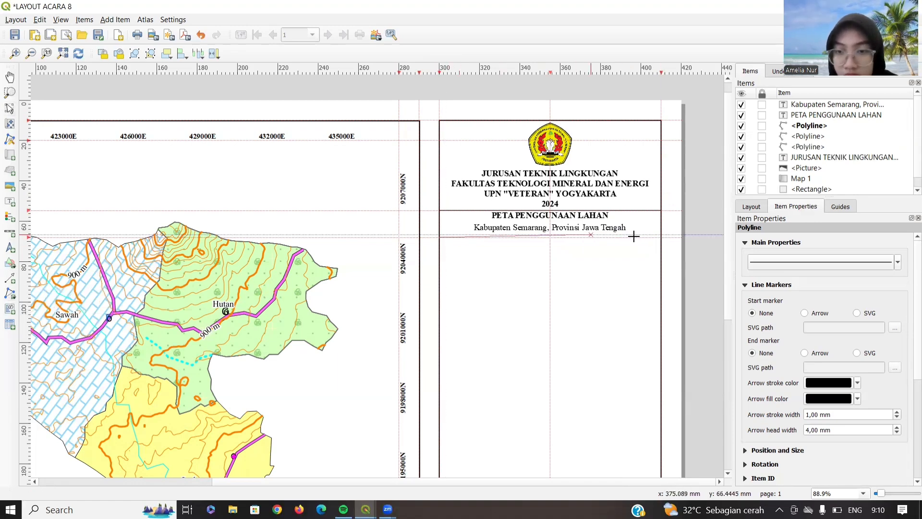
left_click(659, 238)
right_click(659, 237)
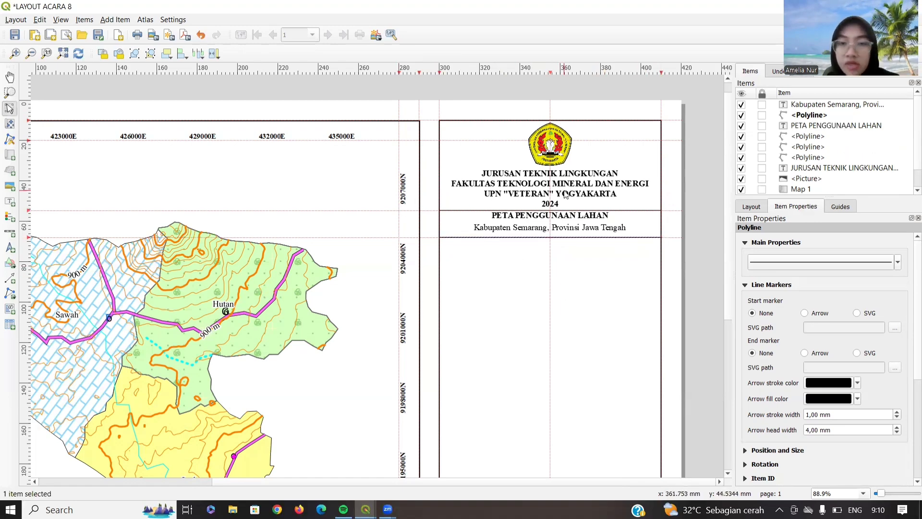
- Place a north arrow below the title block and draw a text label box beside it
left_click(9, 251)
left_click_drag(543, 246, 559, 269)
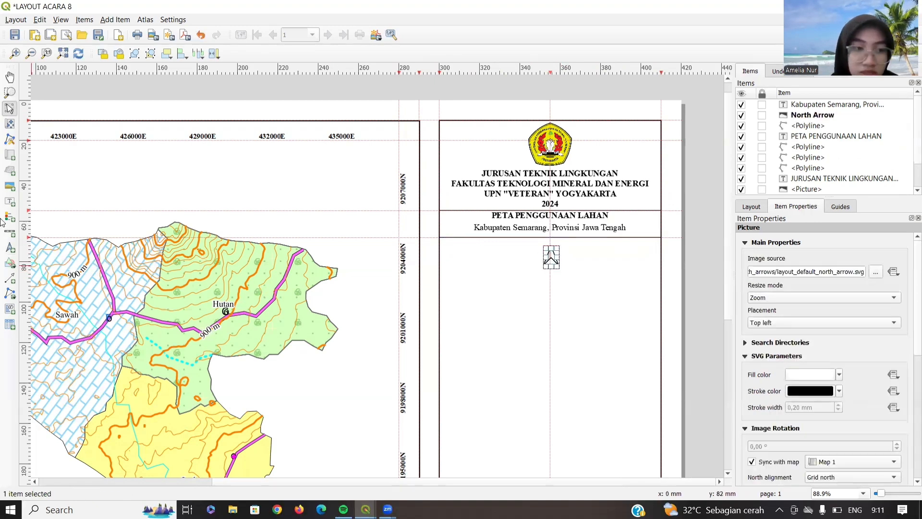
left_click(10, 202)
left_click_drag(486, 251, 527, 264)
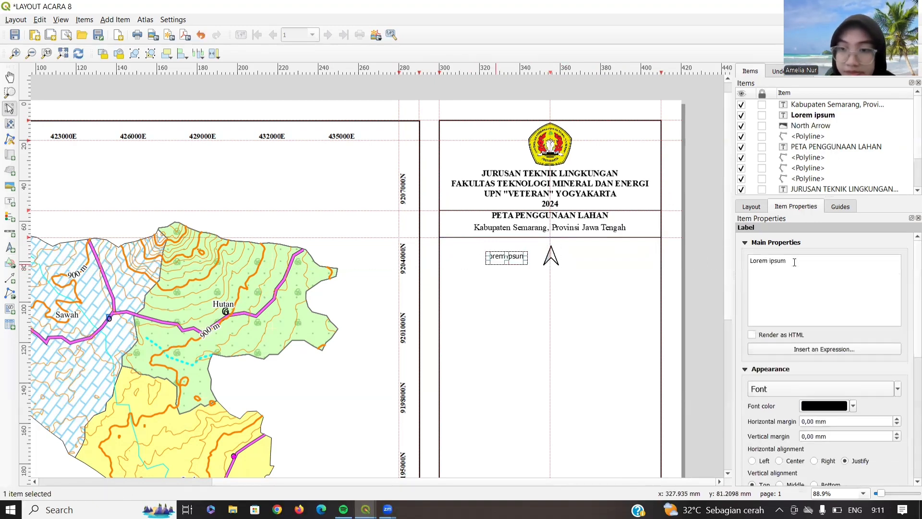
- Change the label text to 'U' and make its font bold
key("ctrl+a")
type("u")
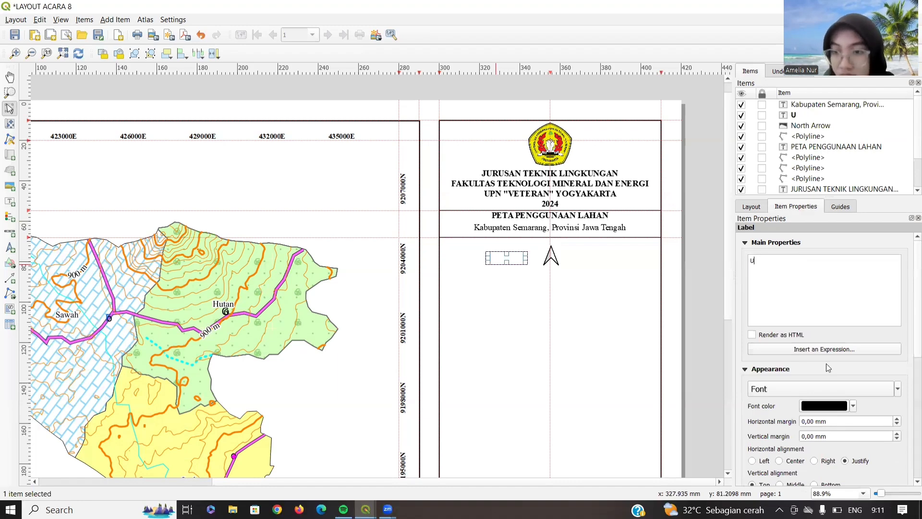
left_click(812, 394)
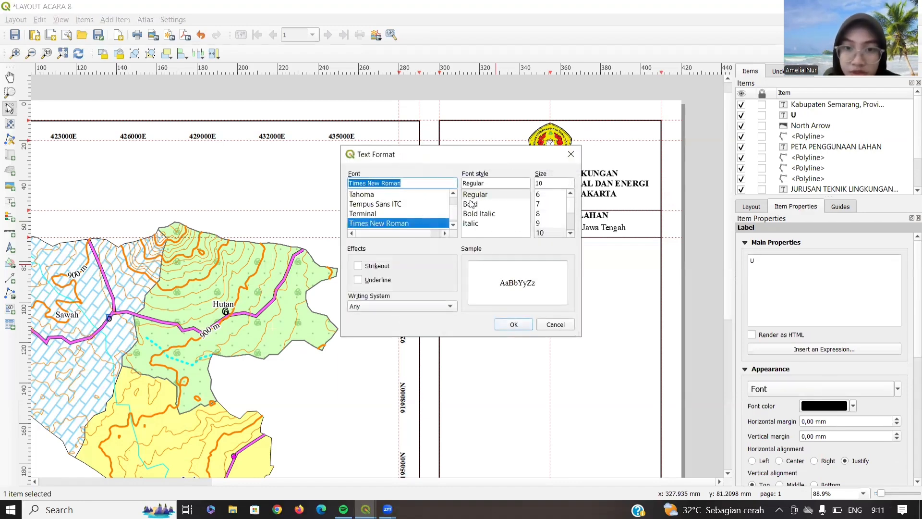
left_click(471, 204)
left_click(554, 184)
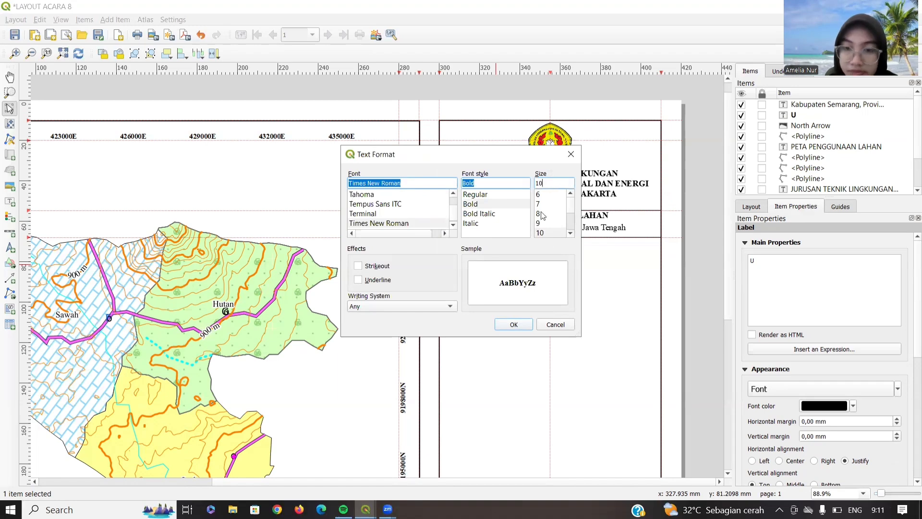
left_click(513, 325)
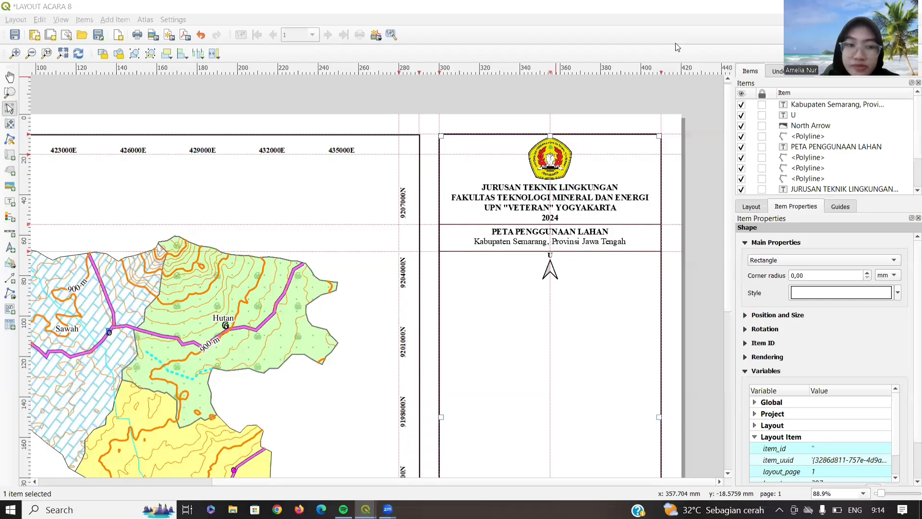
- Add a 'SKALA 1 : 80000' label below the north arrow with 12-point font
left_click(9, 202)
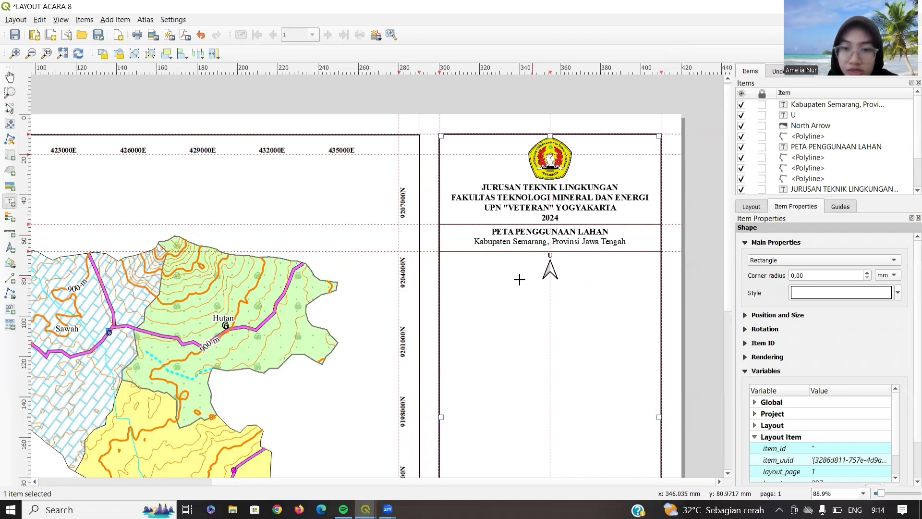
left_click_drag(522, 285, 591, 299)
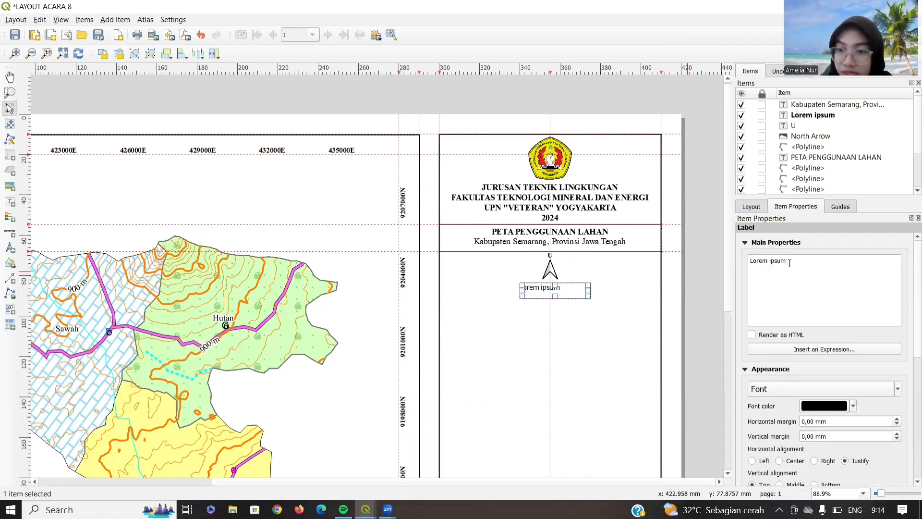
triple_click(749, 263)
type("SKALA 1 : 80000")
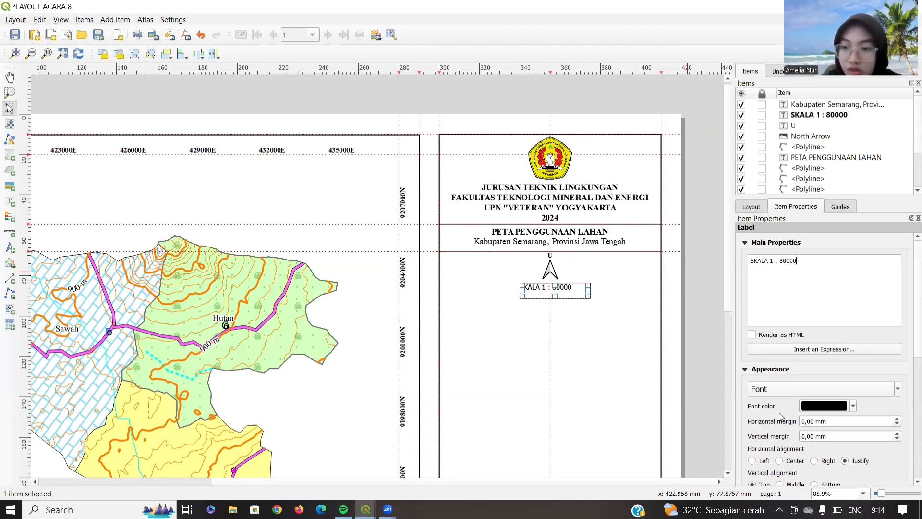
left_click(781, 389)
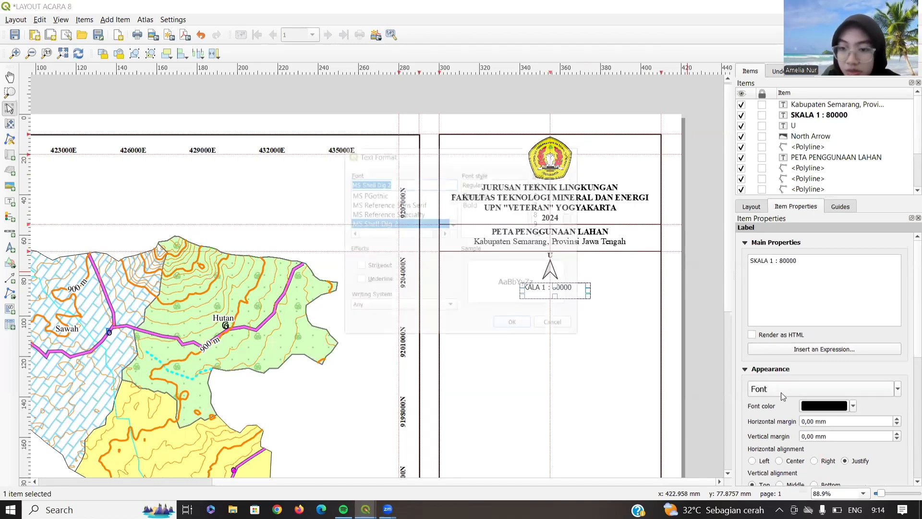
double_click(558, 184)
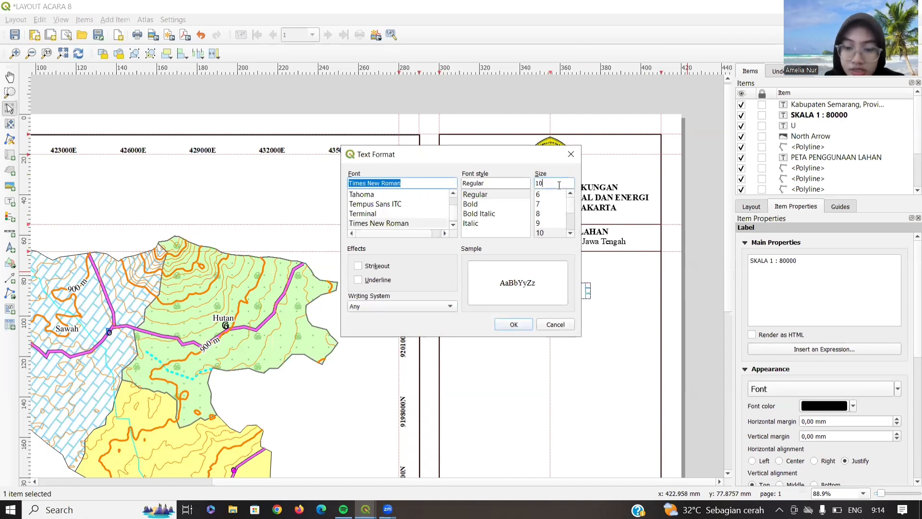
type("12")
left_click(514, 326)
- Narrow the SKALA label and centre it beneath the north arrow
left_click_drag(587, 287, 566, 287)
left_click(617, 286)
left_click(571, 286)
left_click(577, 318)
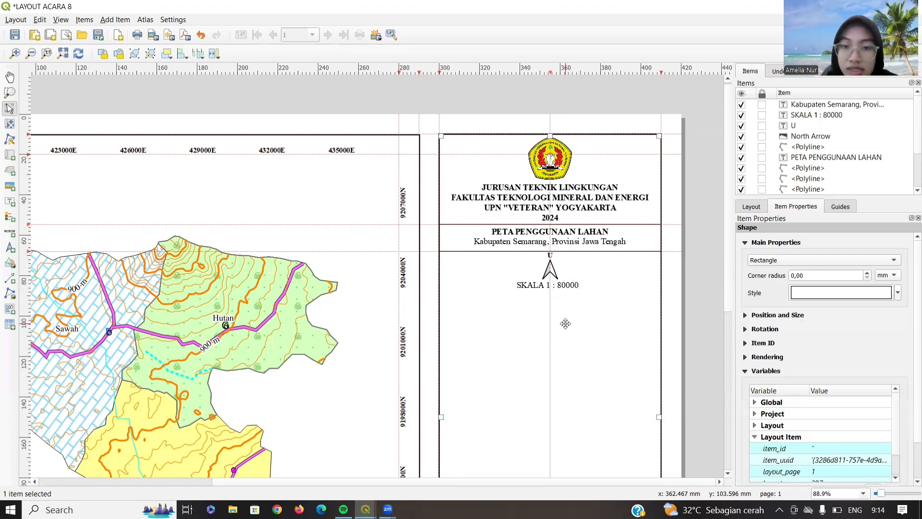
- Draw a scale bar under the SKALA label and set its label unit multiplier to 0,625
left_click(11, 235)
left_click_drag(475, 294, 633, 312)
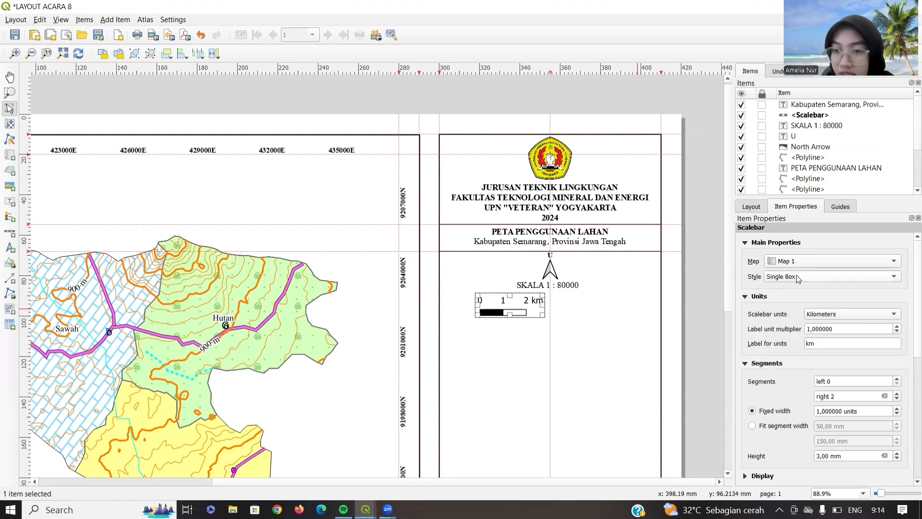
left_click(810, 329)
key("BackSpace")
type("0,6")
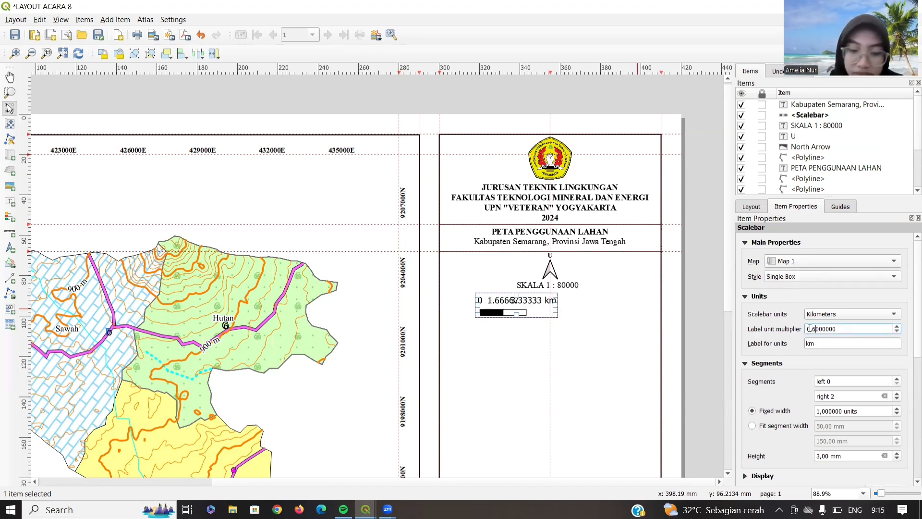
type("25")
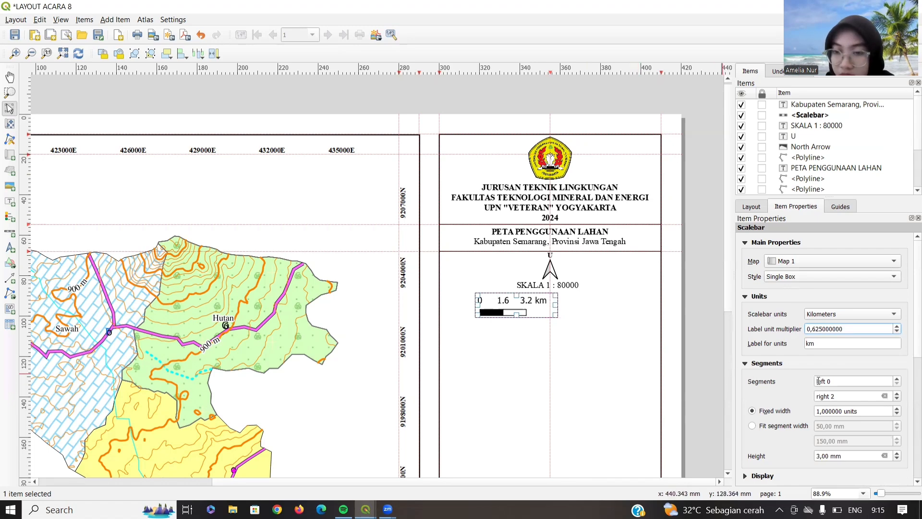
- Extend the scale bar to five right segments and reduce the bar-to-label gap to 1
scroll(761, 388, "down", 3)
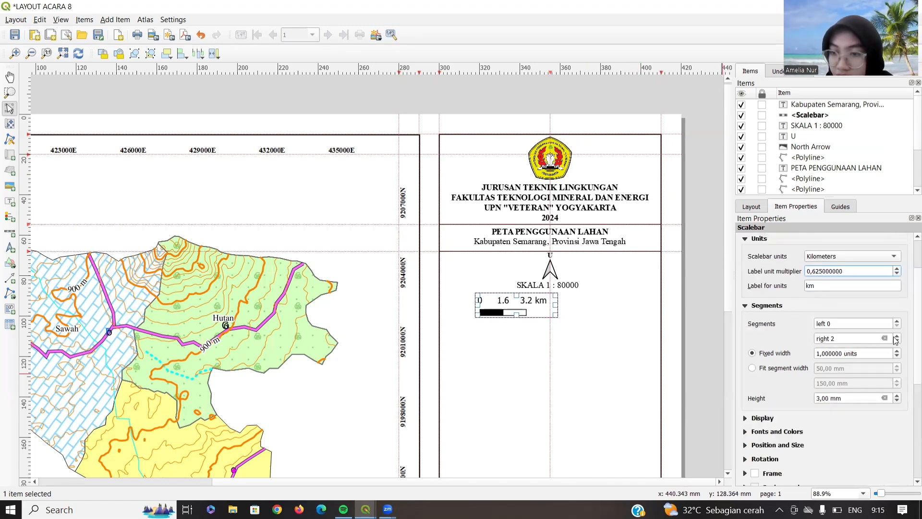
left_click(897, 337)
left_click(898, 337)
left_click(897, 337)
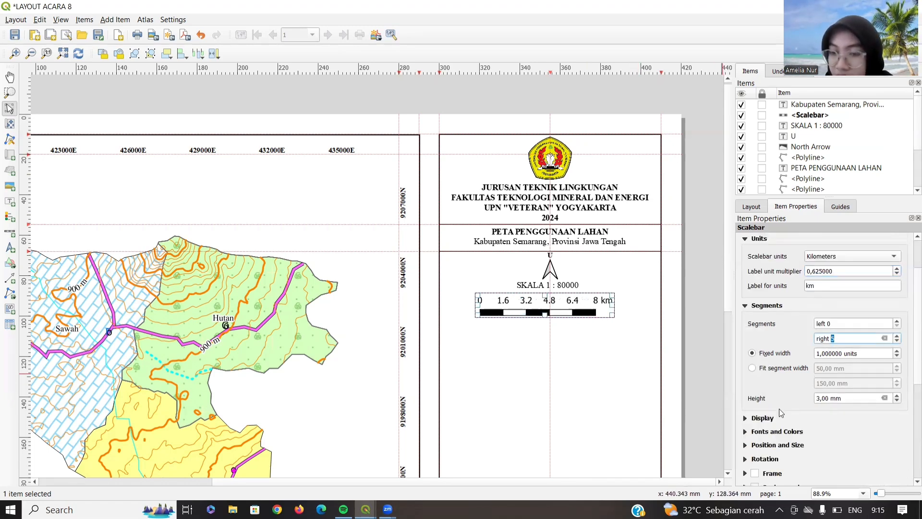
scroll(753, 395, "down", 3)
left_click(745, 361)
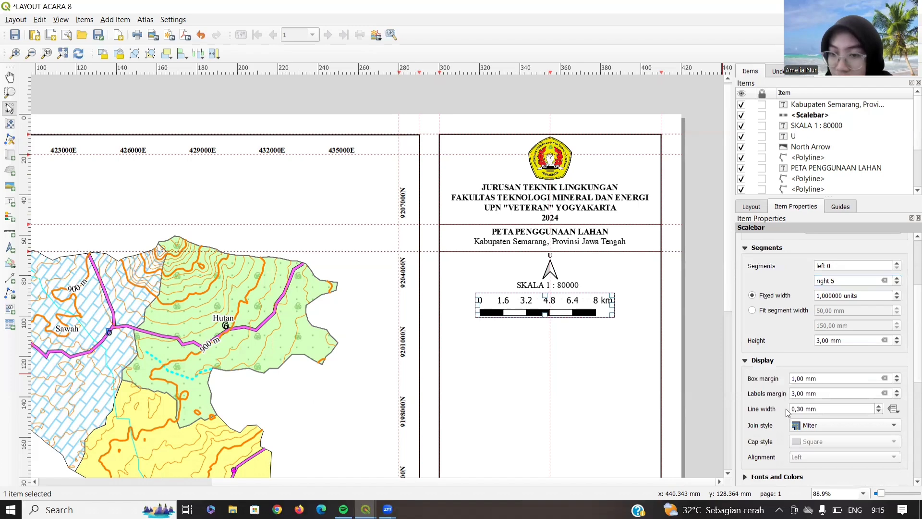
scroll(787, 413, "down", 1)
key("BackSpace")
type("1")
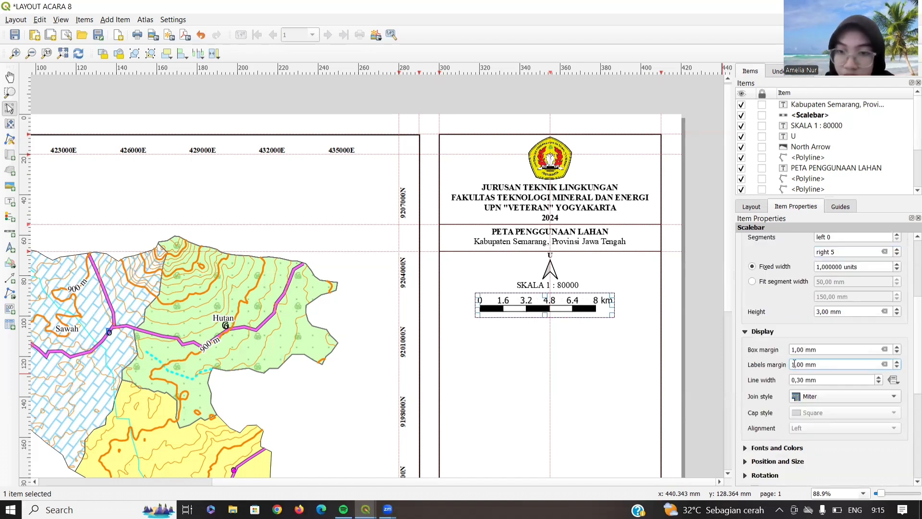
- Set the scale bar label font to Times New Roman
left_click(759, 447)
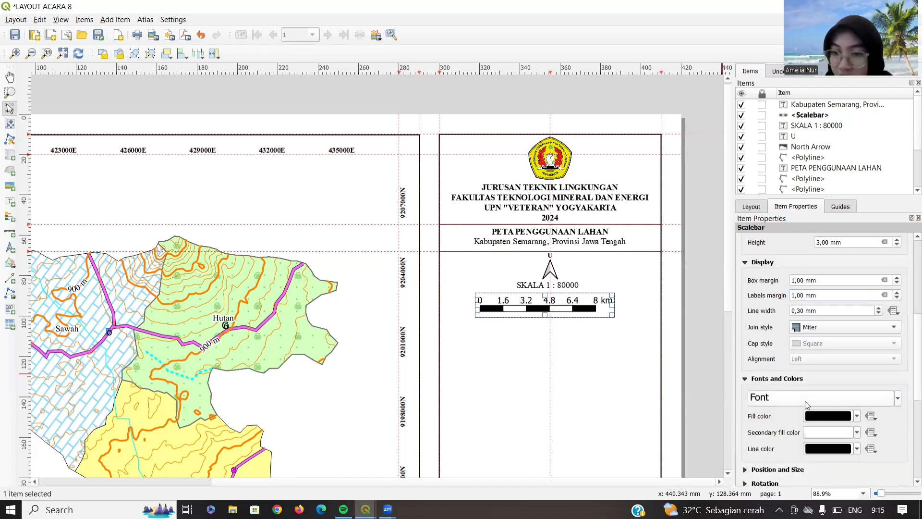
left_click(807, 398)
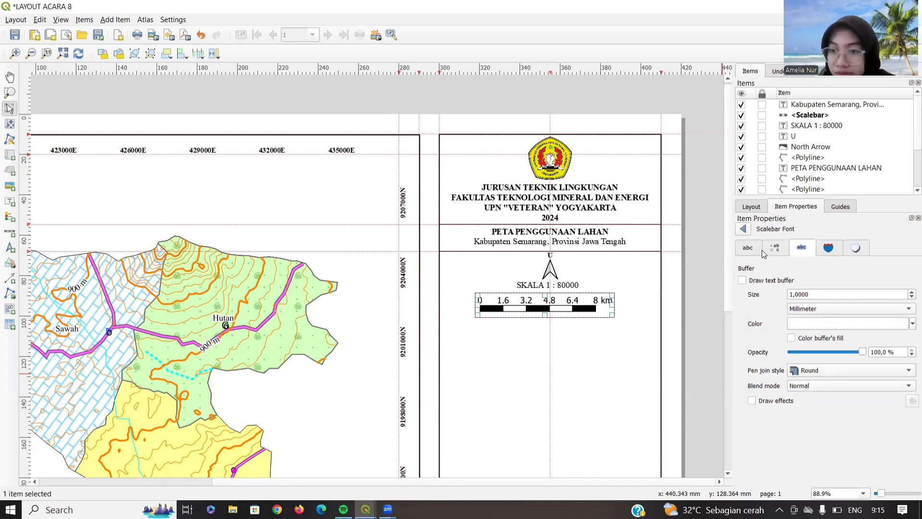
left_click(757, 250)
left_click(793, 283)
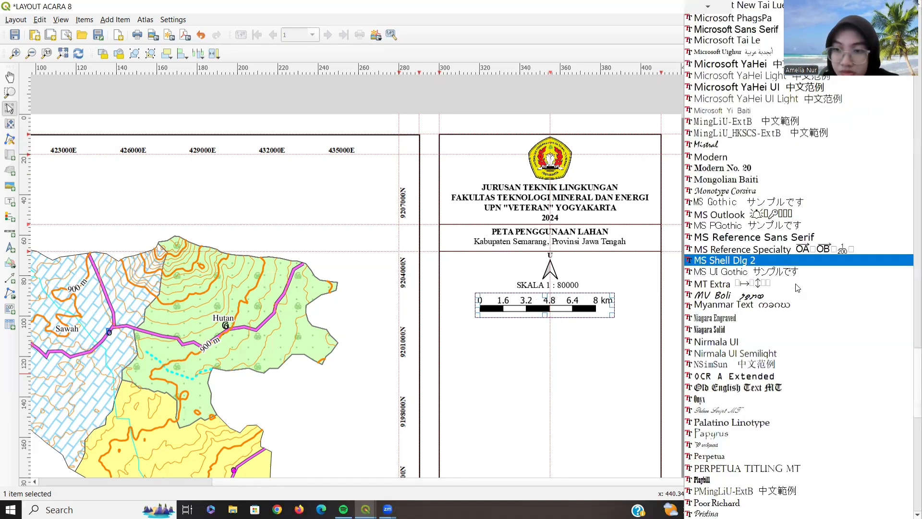
left_click(796, 285)
left_click(796, 284)
key("t")
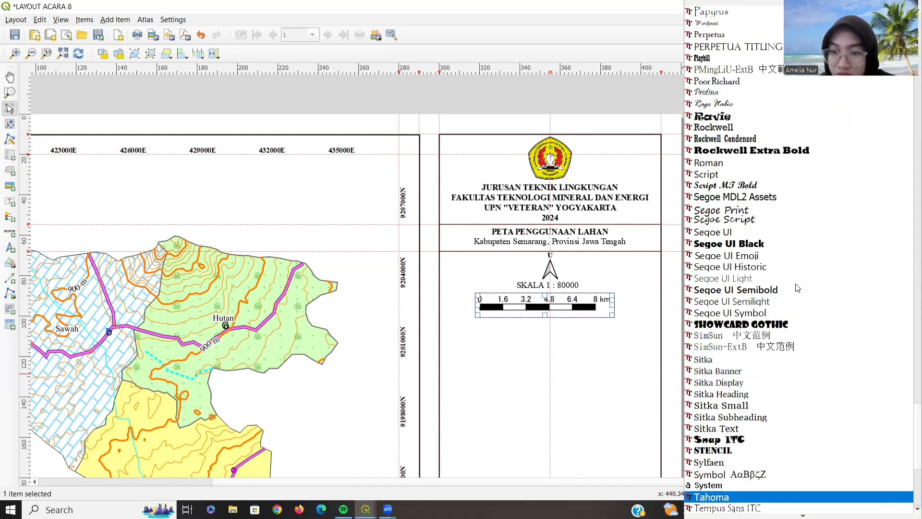
key("Down")
key("Down")
key("Down")
key("Return")
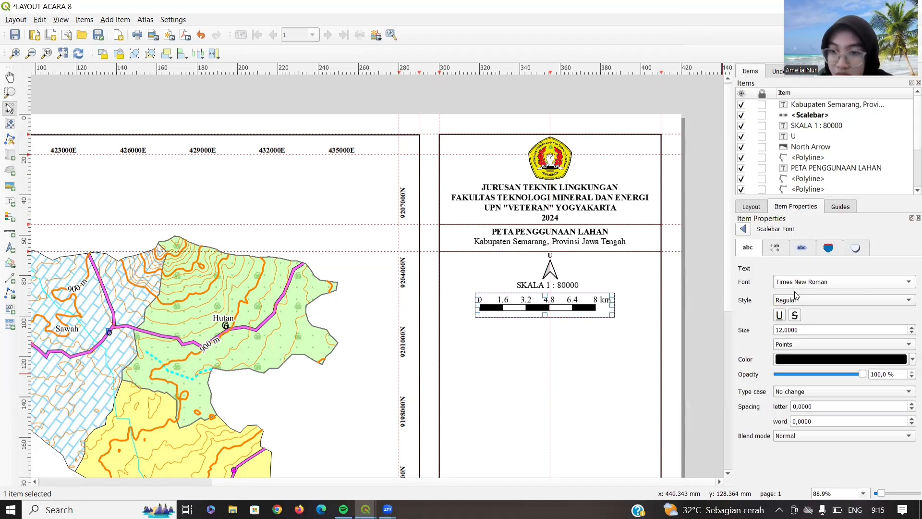
- Nudge the scale bar slightly right and up under the scale label
left_click(634, 355)
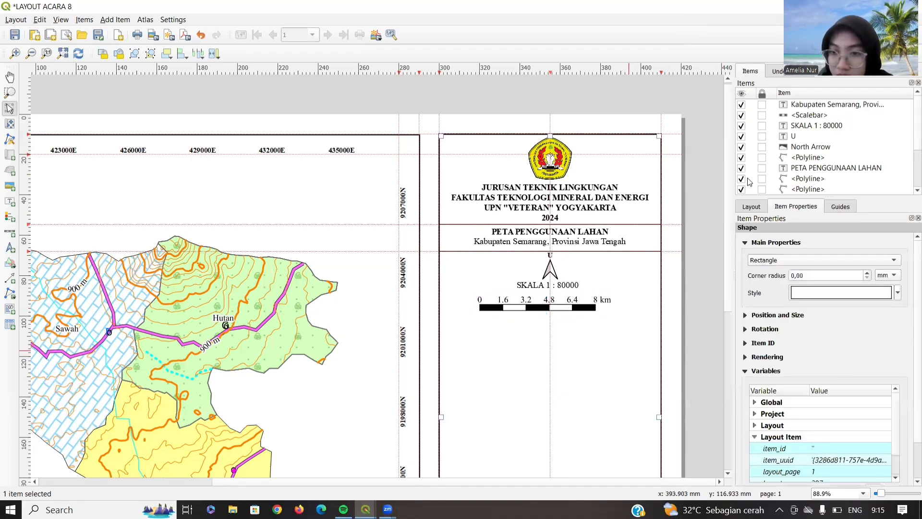
left_click(582, 306)
left_click_drag(573, 305, 578, 303)
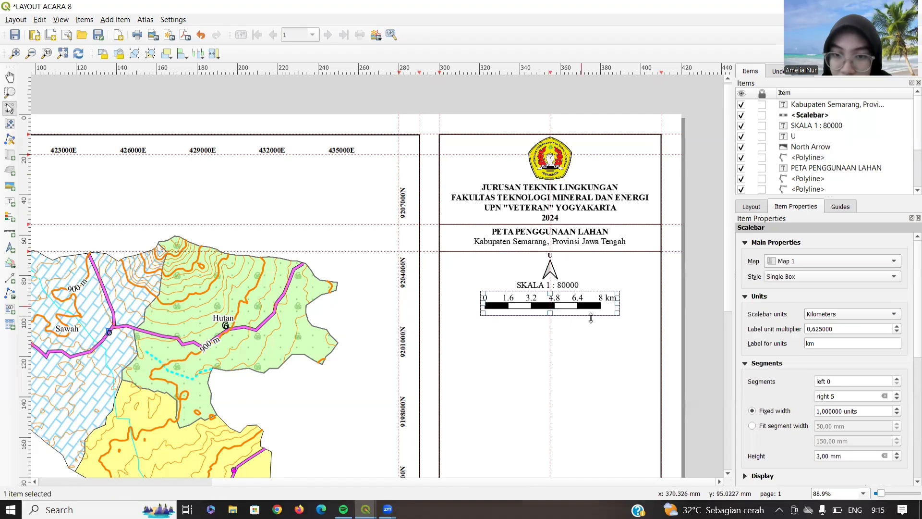
left_click(599, 329)
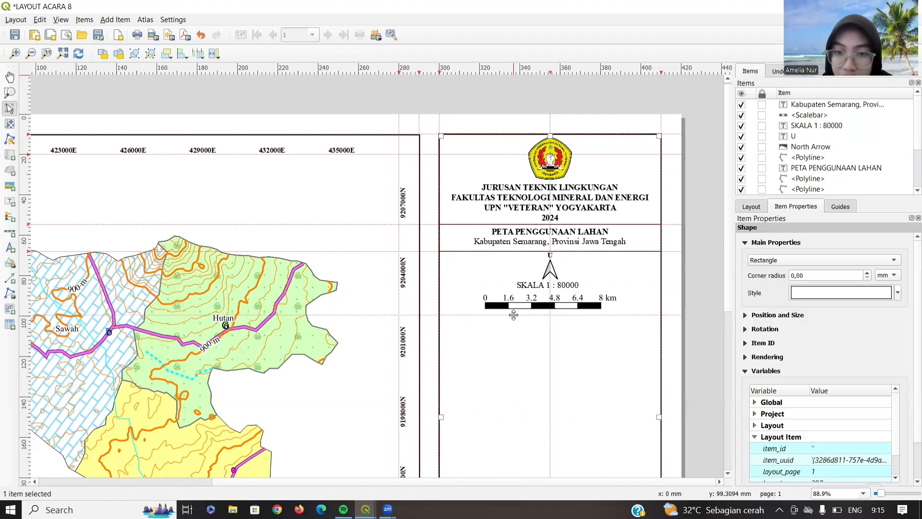
- Draw a horizontal divider polyline across the panel under the scale bar, redrawing it once
left_click(10, 291)
left_click(53, 307)
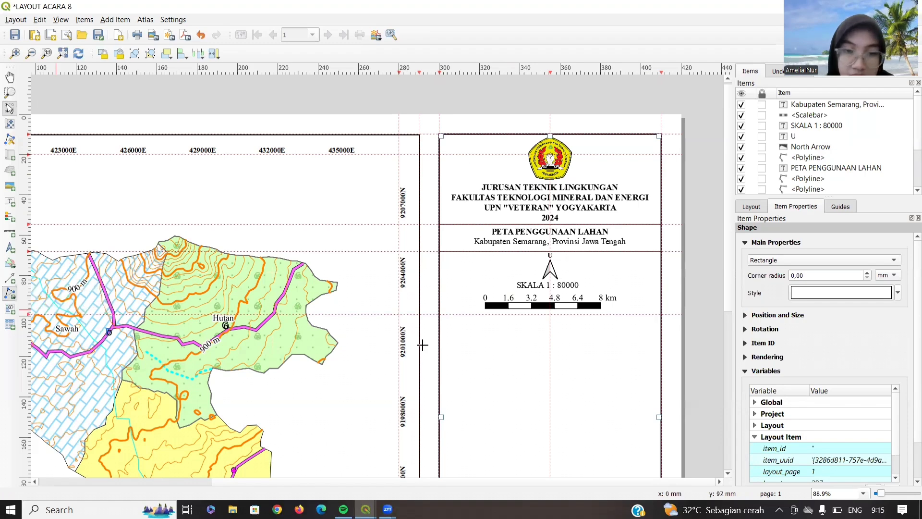
left_click(439, 314)
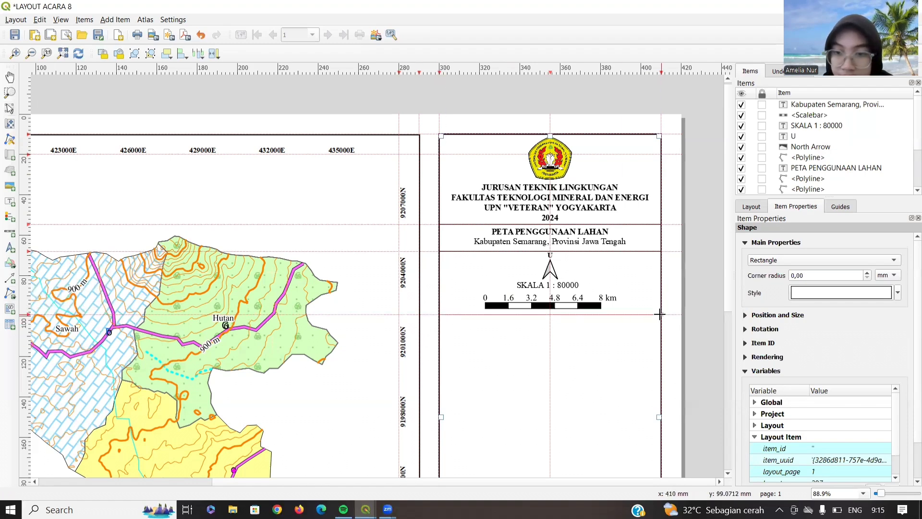
left_click(661, 315)
right_click(661, 315)
left_click(11, 293)
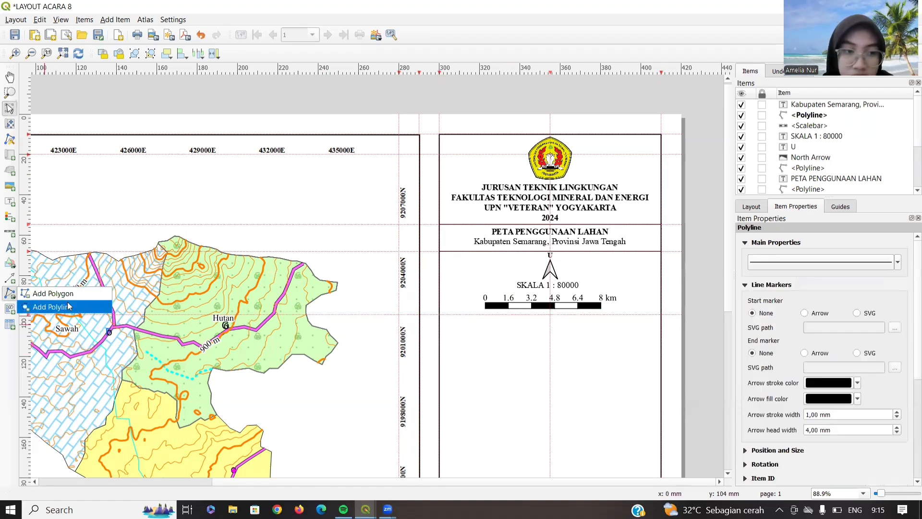
left_click(52, 307)
left_click(444, 315)
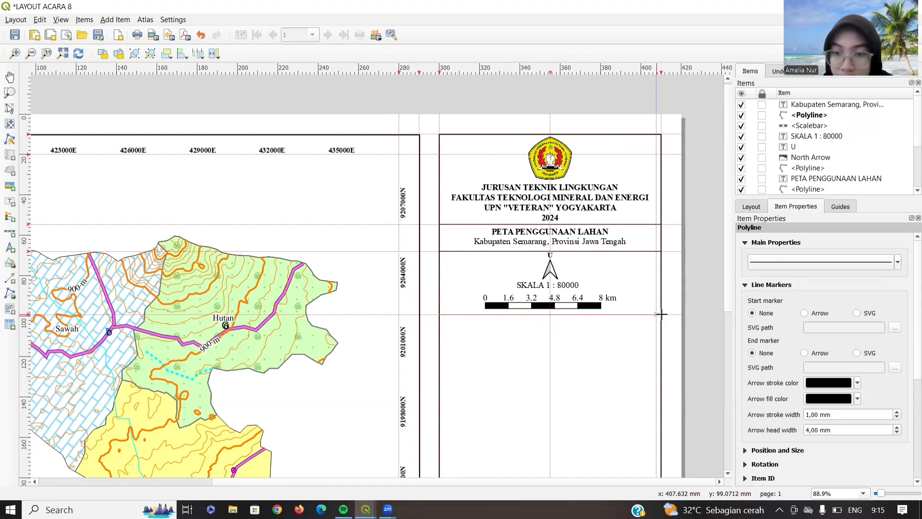
left_click(661, 314)
right_click(661, 315)
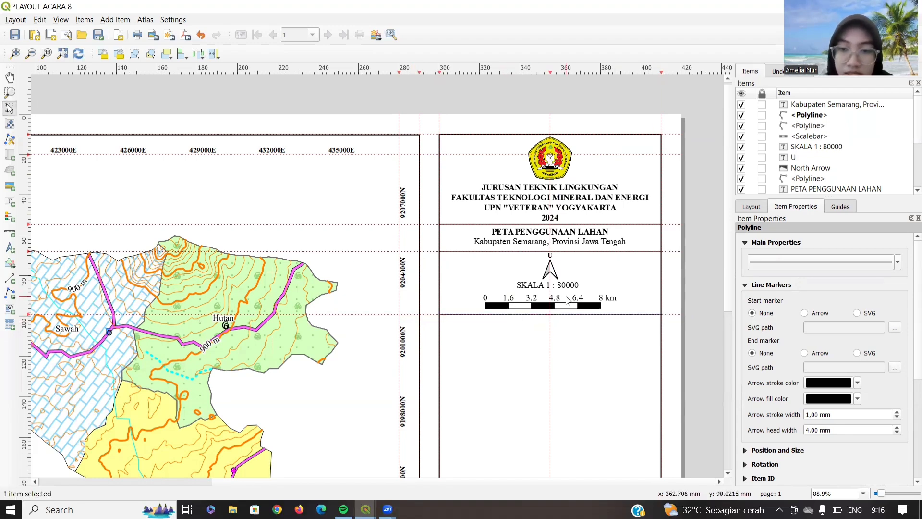
- Add a label below the divider with the author's name, student number and 'Plug 4'
left_click(9, 201)
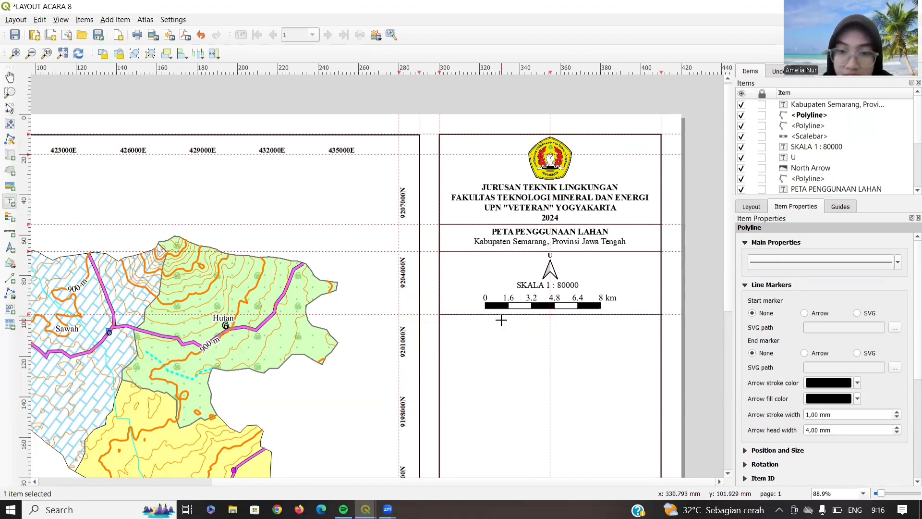
left_click_drag(501, 321, 604, 339)
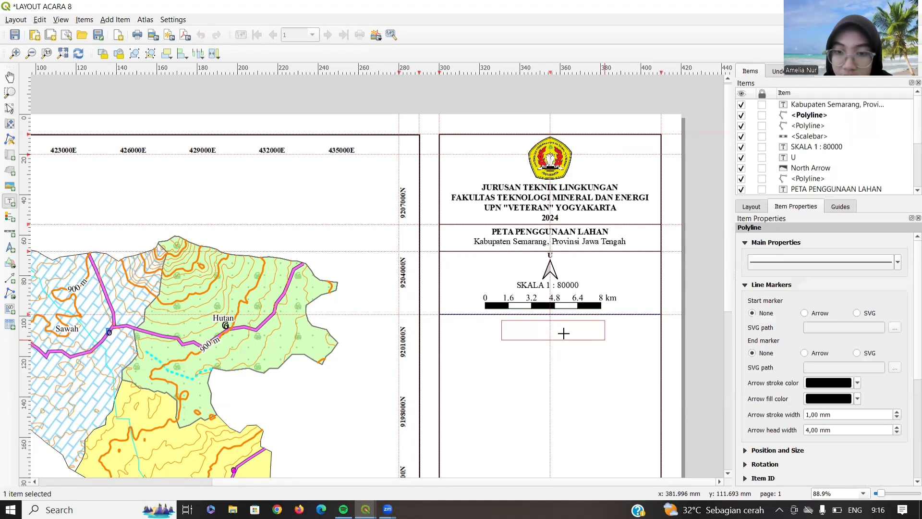
triple_click(749, 264)
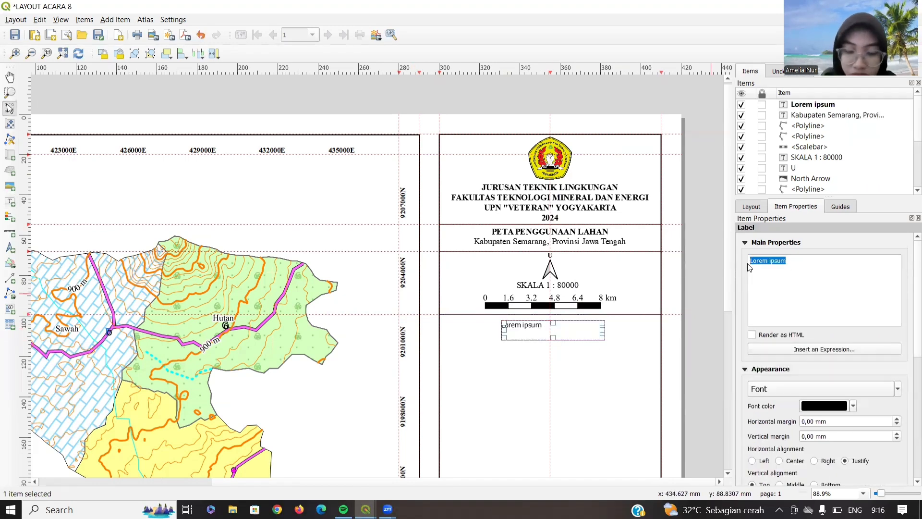
type("aML")
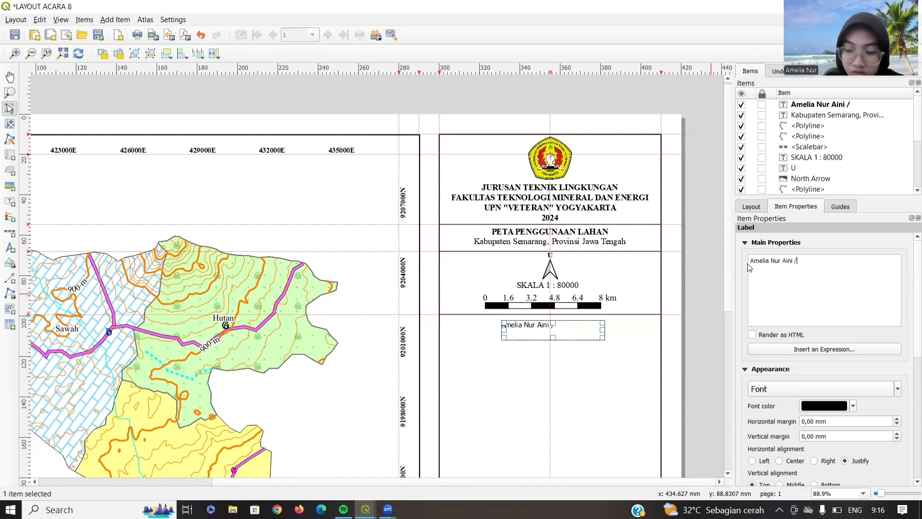
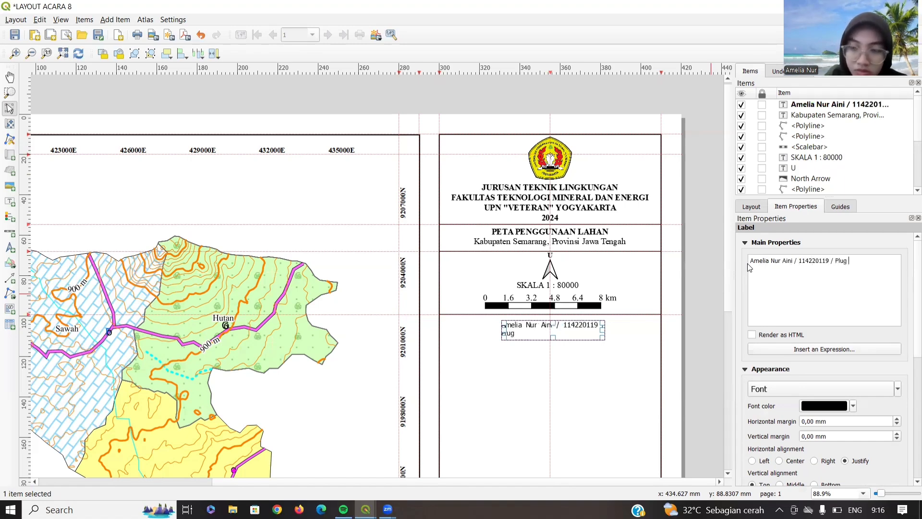
type("4")
- Set the credits label to Times New Roman 12 and widen it to fit one line
left_click(778, 388)
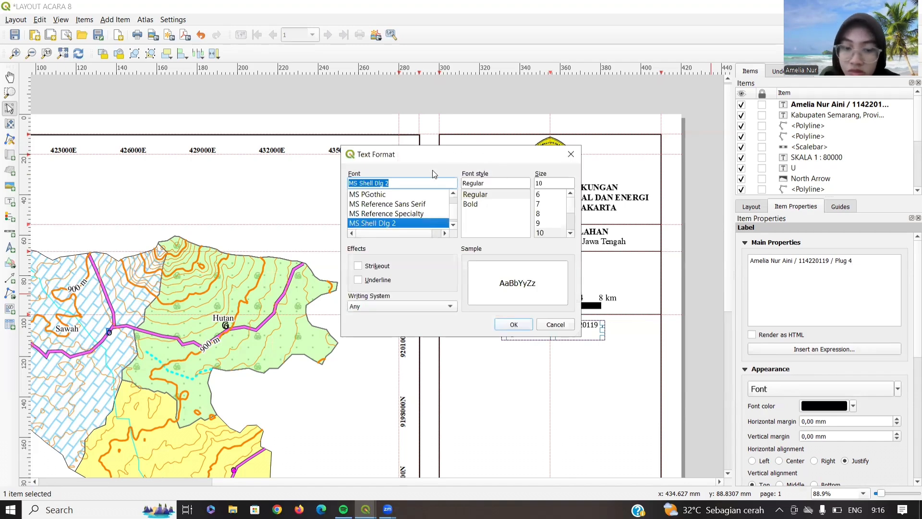
type("ti")
left_click_drag(539, 182, 554, 183)
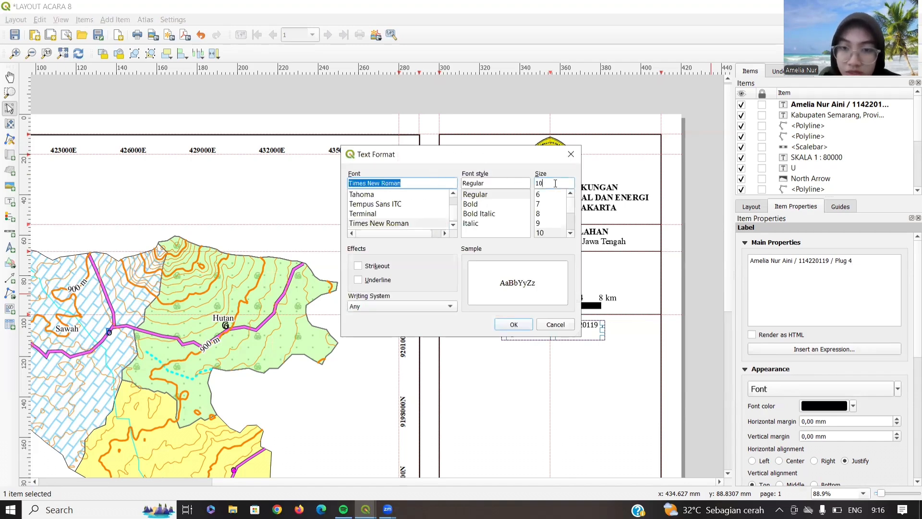
type("2")
key("Return")
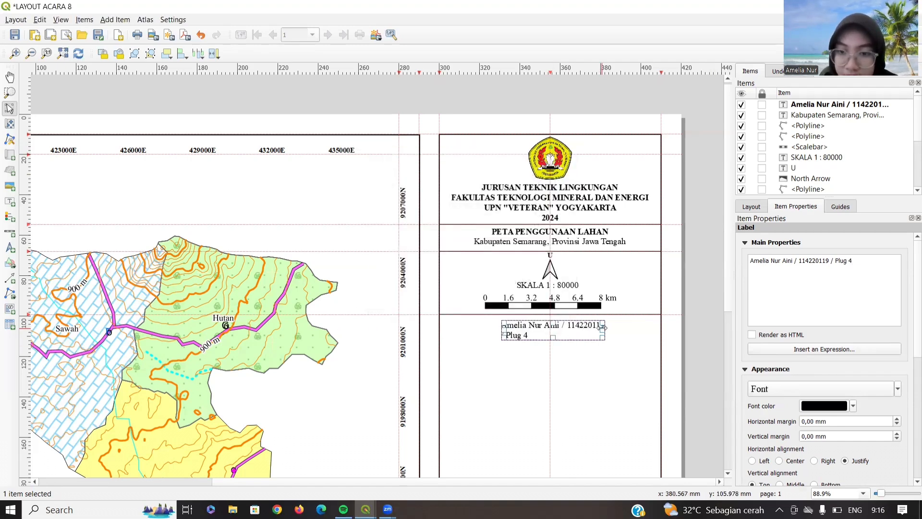
left_click_drag(603, 327, 555, 361)
- Duplicate the PETA PENGGUNAAN LAHAN title below the divider and retext it to 'DISUSUN OLEH :'
left_click(545, 234)
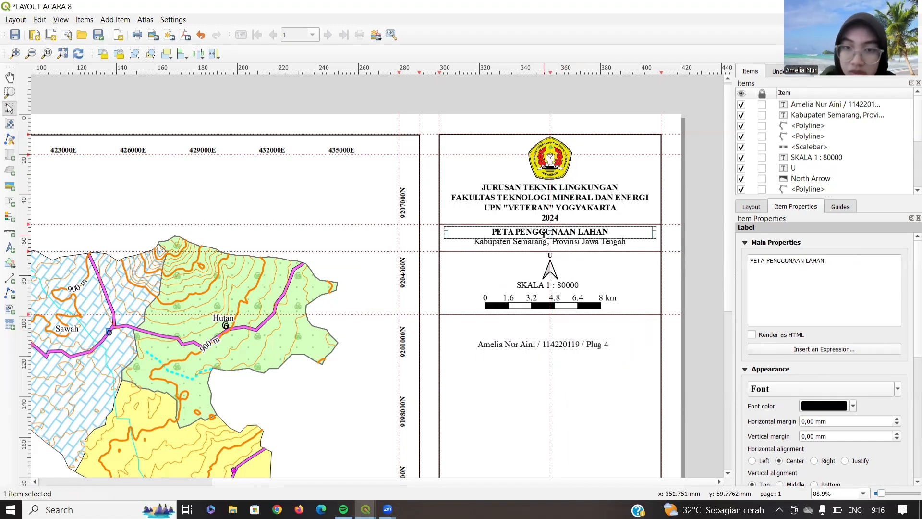
key("ctrl+v")
left_click_drag(635, 240, 535, 330)
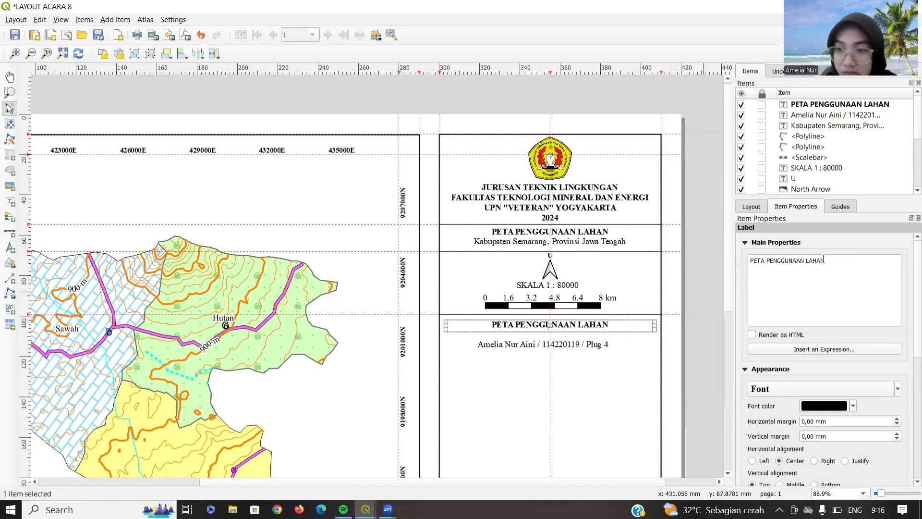
left_click_drag(824, 259, 746, 262)
key("BackSpace")
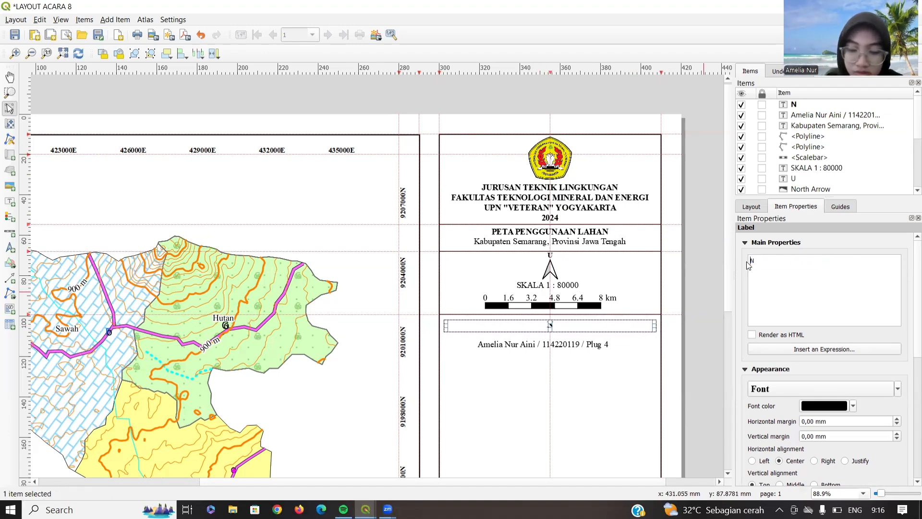
type("disusu")
key("BackSpace")
key("BackSpace")
key("BackSpace")
key("BackSpace")
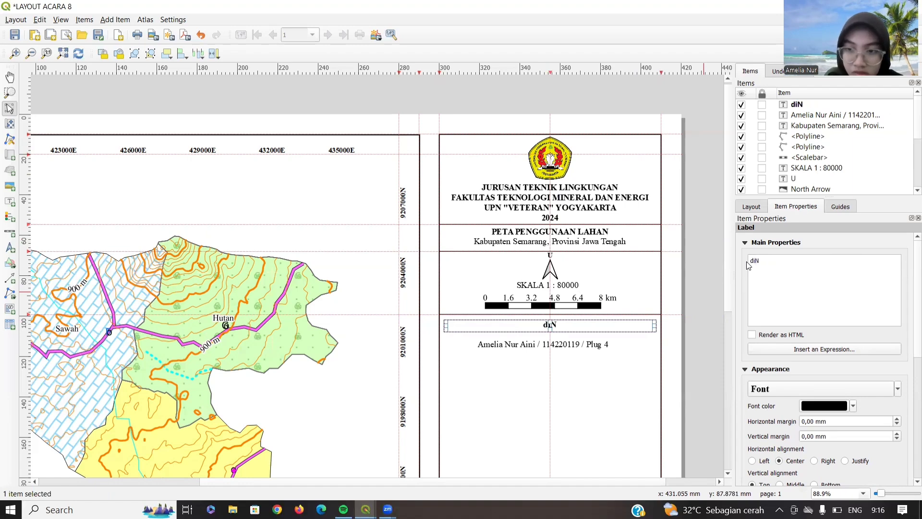
type("DISUSUN")
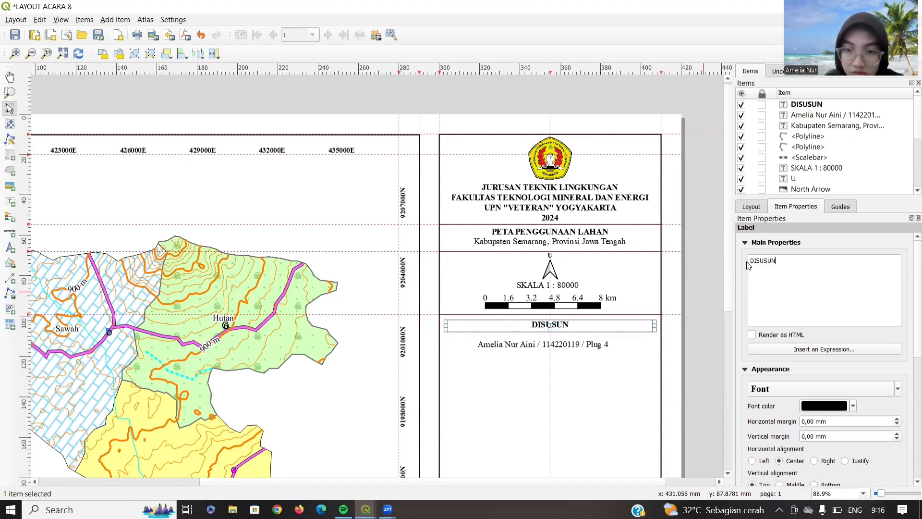
type(" OLEH")
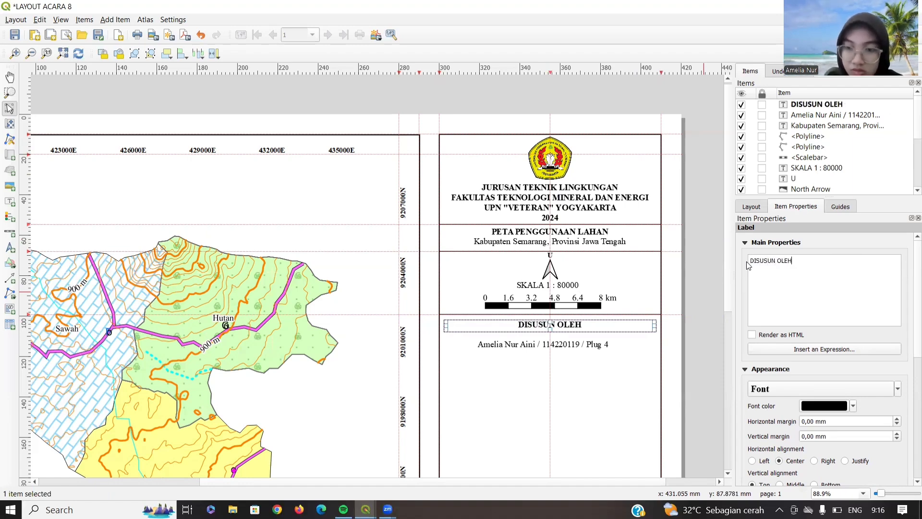
type(" :")
key("BackSpace")
key("BackSpace")
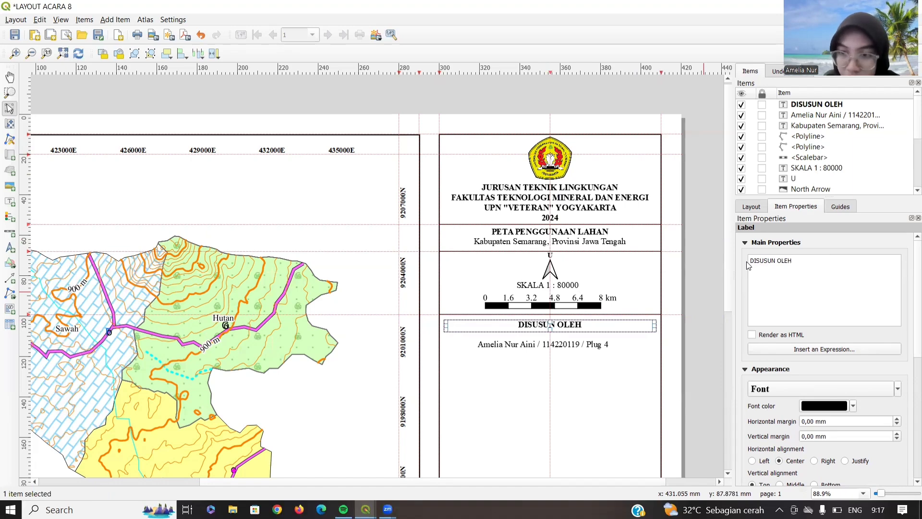
type(":")
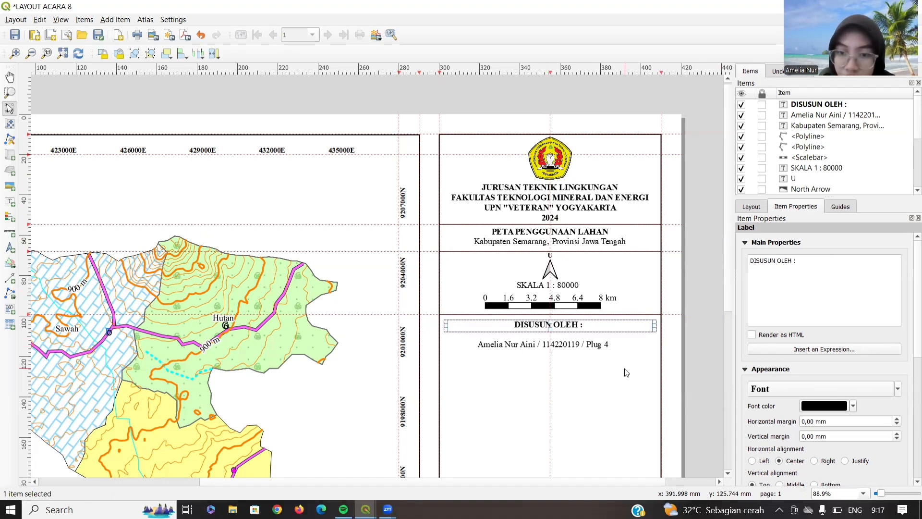
- Move the author credits label up directly beneath the heading
left_click(559, 342)
left_click(576, 345)
mouse_move(576, 345)
left_mouse_down()
mouse_move(575, 331)
mouse_move(589, 342)
mouse_move(582, 338)
left_mouse_up()
left_click(595, 361)
left_click(584, 332)
- Settle the credits label under DISUSUN OLEH and add a horizontal guide just below it
left_click(587, 358)
left_click(582, 334)
left_click(453, 159)
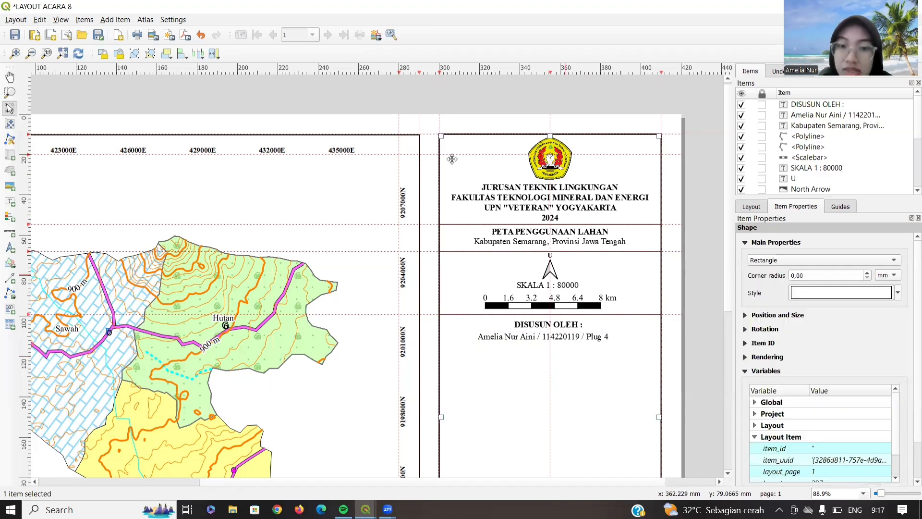
left_click_drag(481, 68, 502, 345)
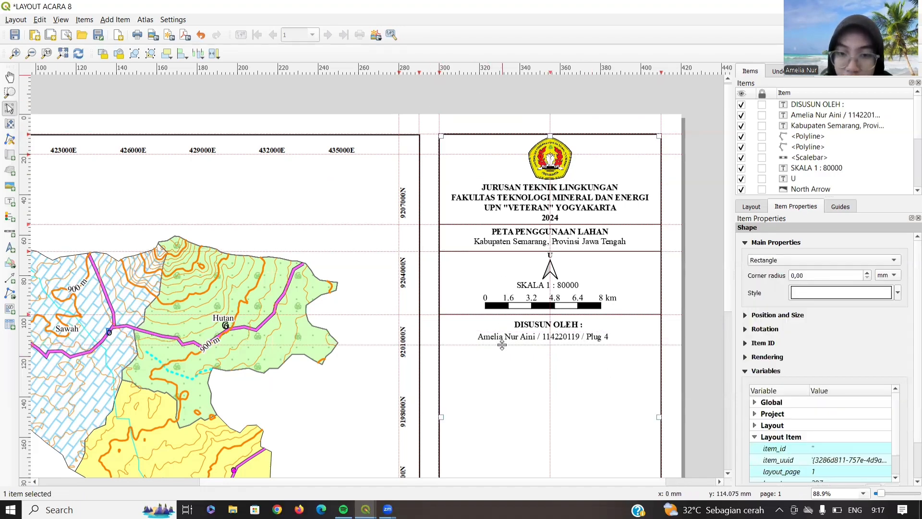
- Draw a divider polyline along the guide and outline a legend area beneath it
left_click(11, 293)
left_click(28, 306)
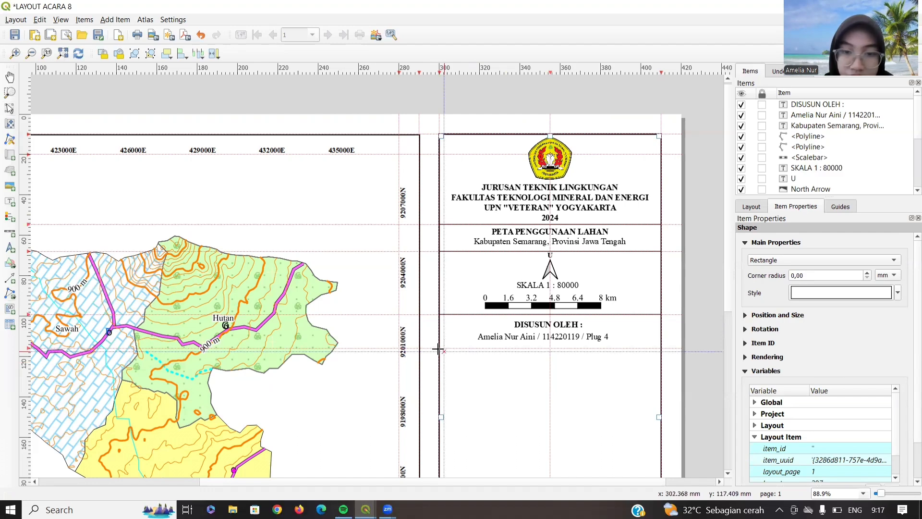
left_click(441, 348)
left_click(660, 347)
right_click(660, 348)
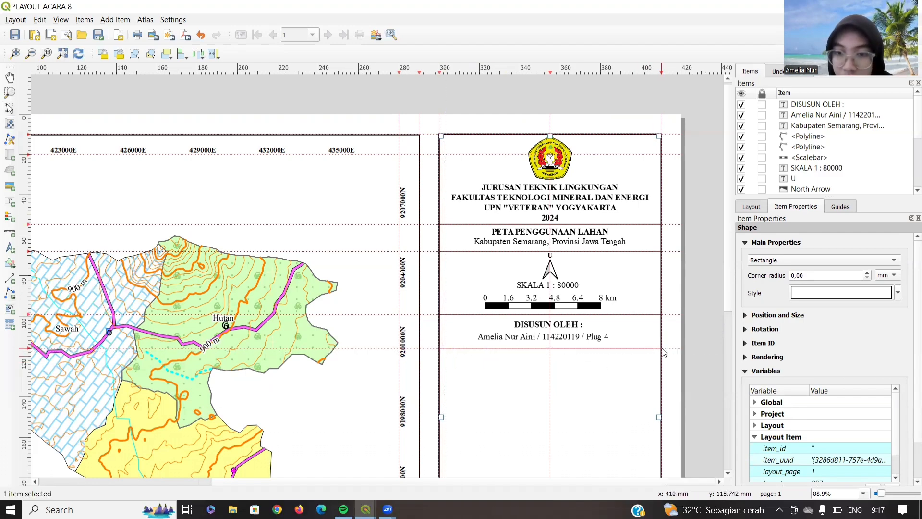
left_click(10, 216)
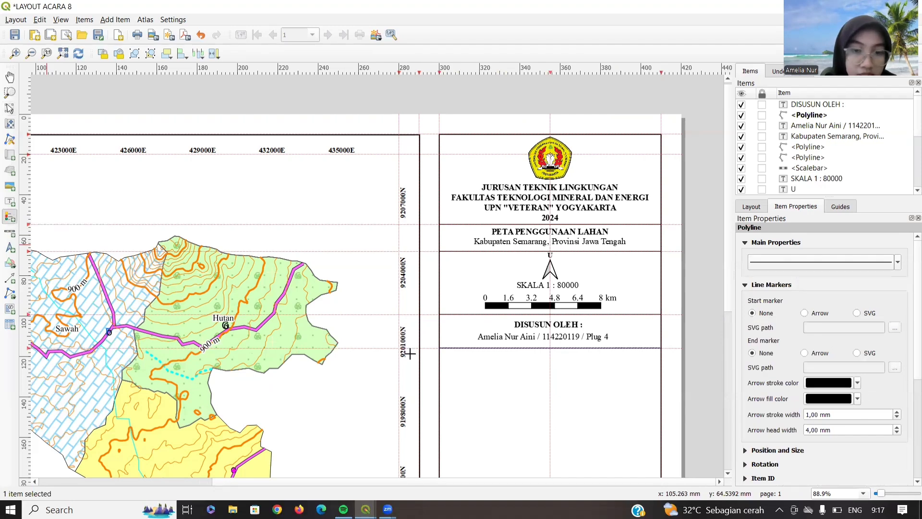
left_click_drag(453, 355, 557, 469)
- Position the legend box in the lower panel and reselect it with the whole page in view
left_click_drag(598, 413, 589, 411)
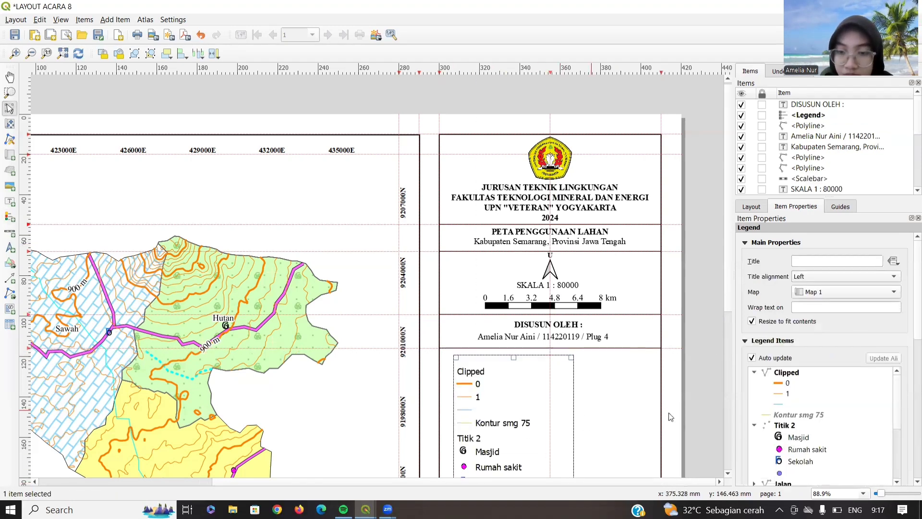
key("ctrl+0")
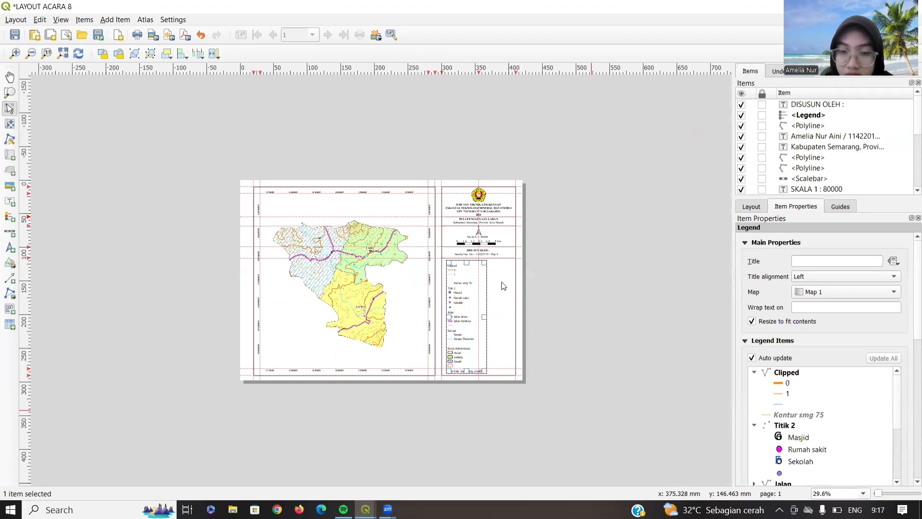
left_click(502, 283)
key("ctrl+minus")
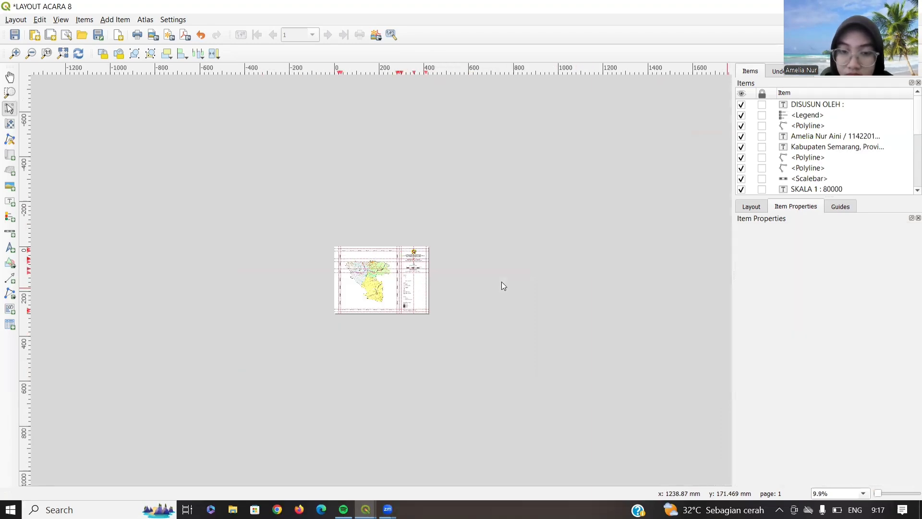
key("ctrl+plus")
key("ctrl+0")
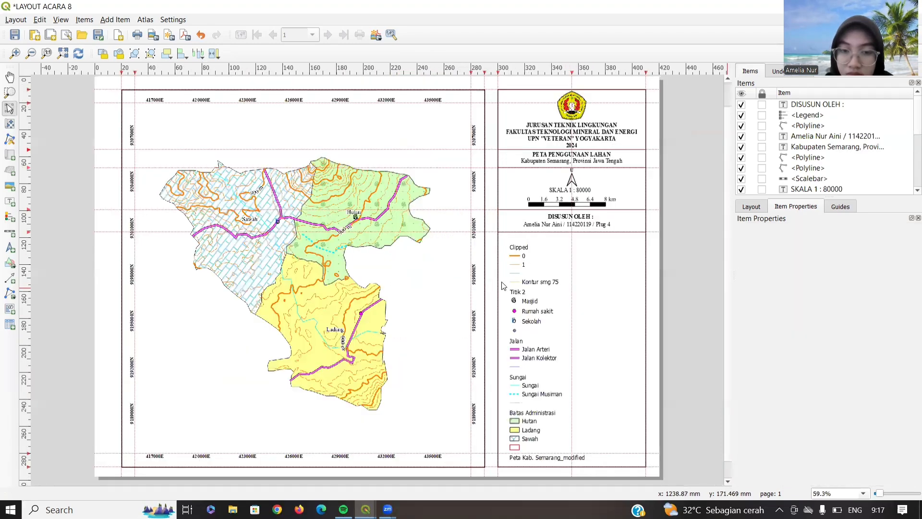
left_click(519, 272)
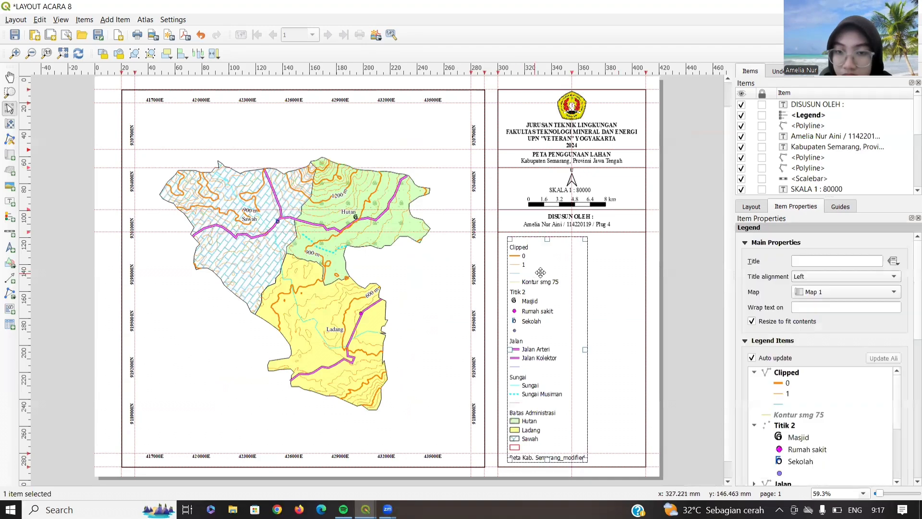
- Set the legend title to 'KETERANGAN :'
left_click(806, 261)
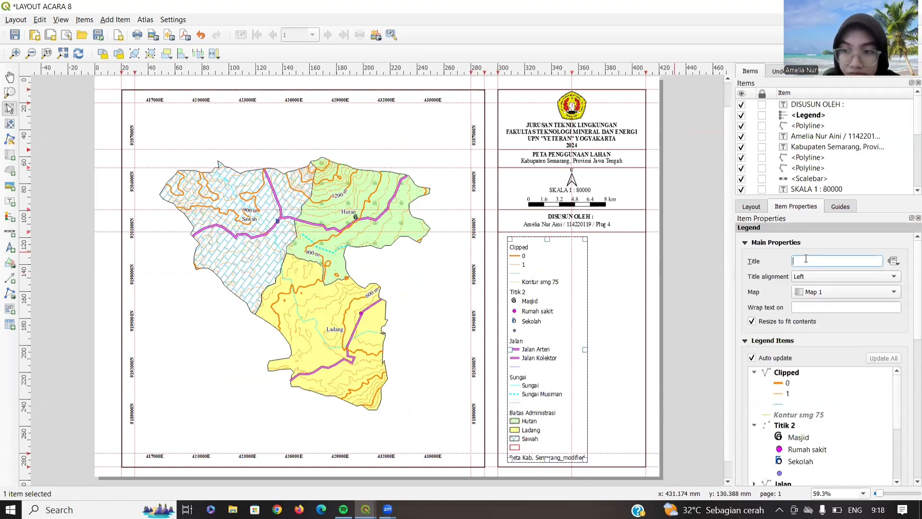
type("k")
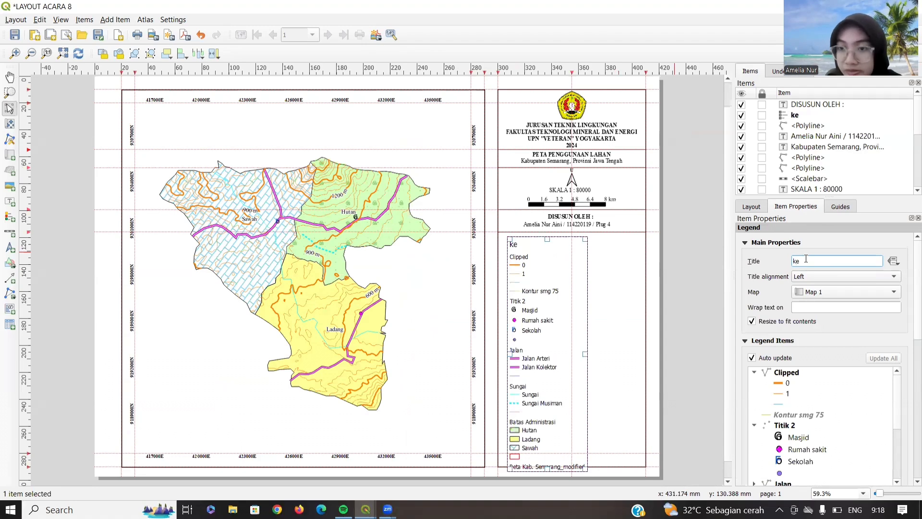
key("BackSpace")
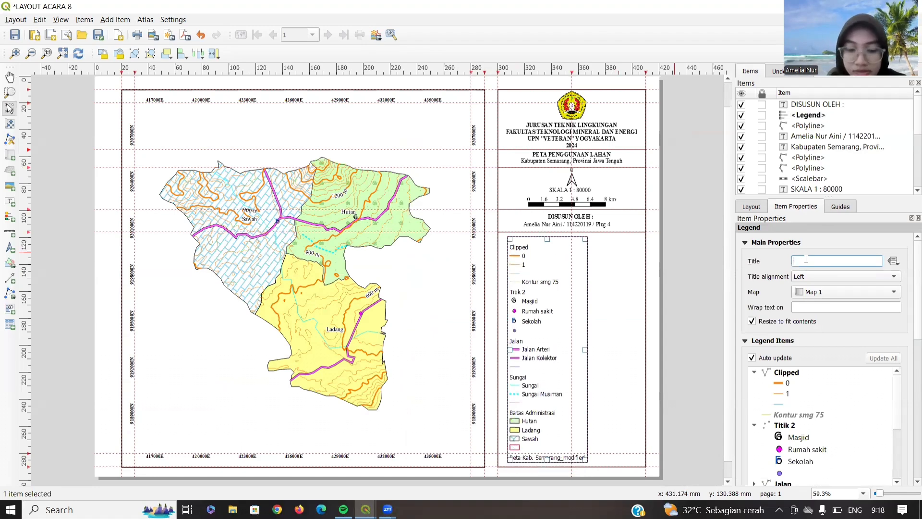
type("KE")
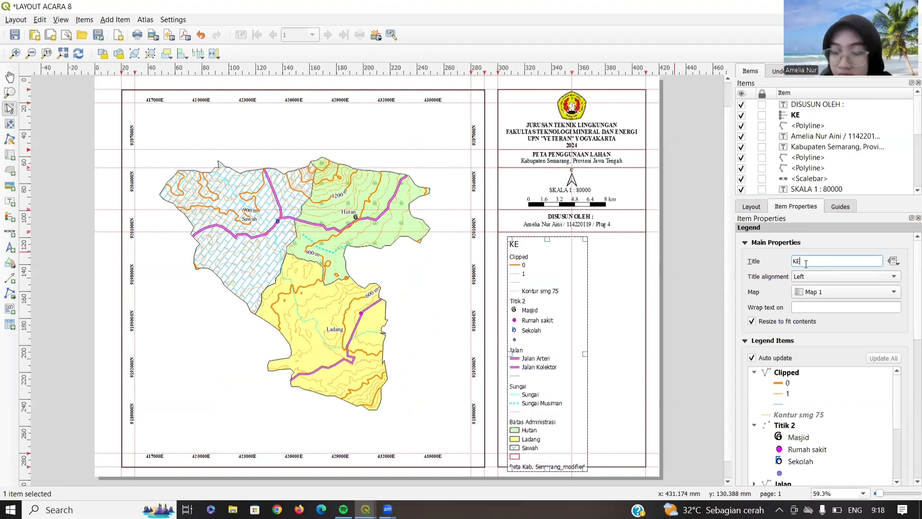
type("TERAN")
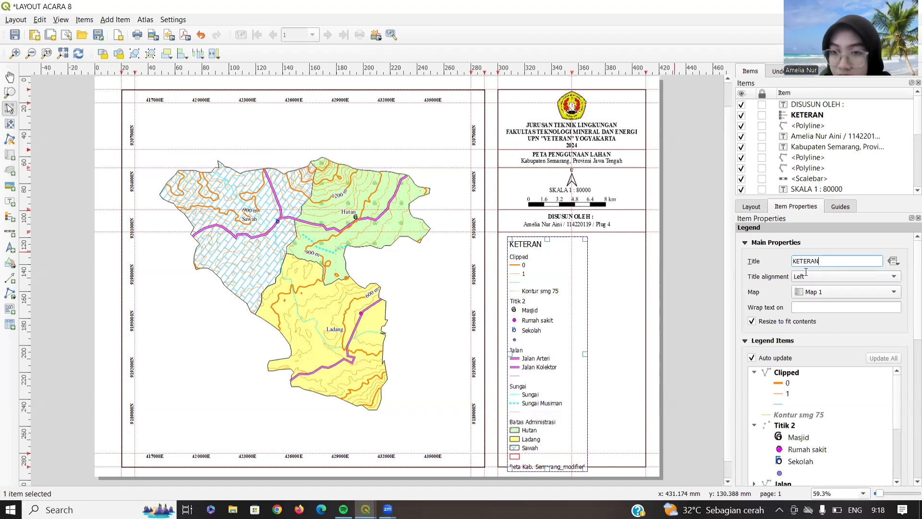
type("GAN :")
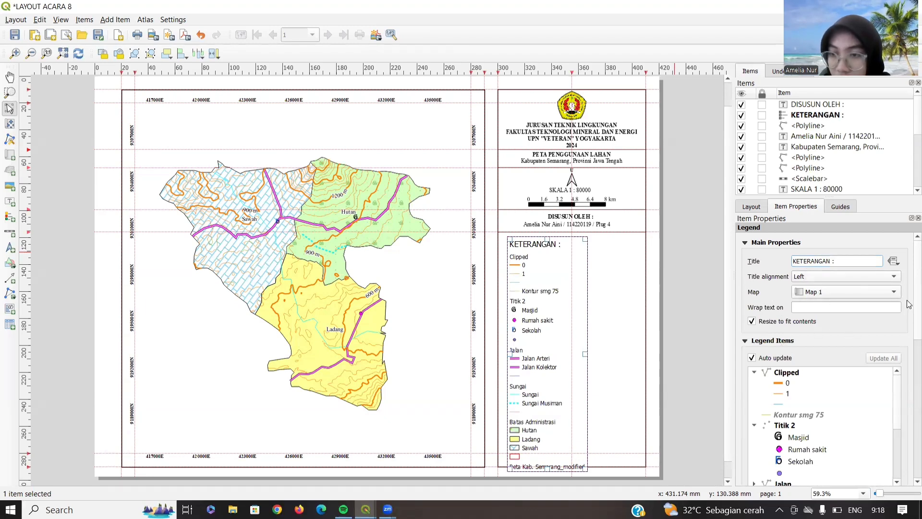
scroll(910, 305, "down", 3)
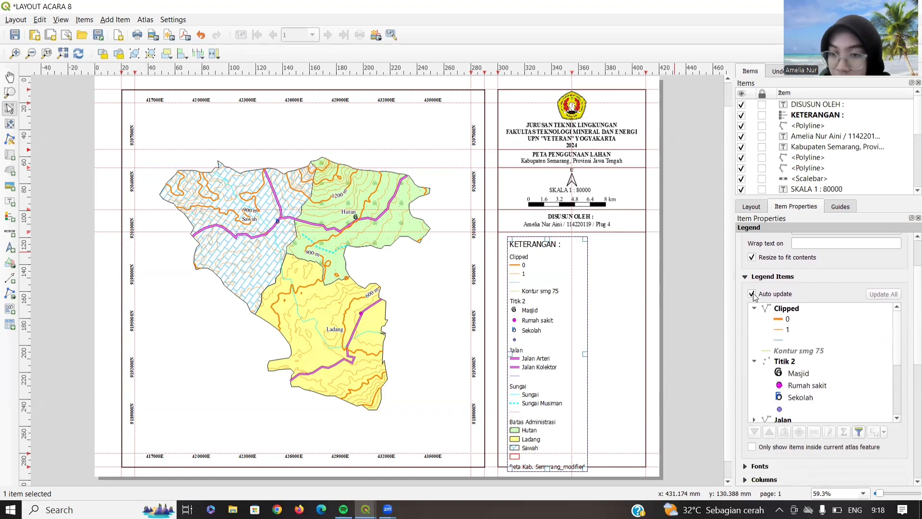
- Turn off legend auto-update and remove the Clipped and Kontur smg 75 entries
left_click(752, 294)
left_click(754, 308)
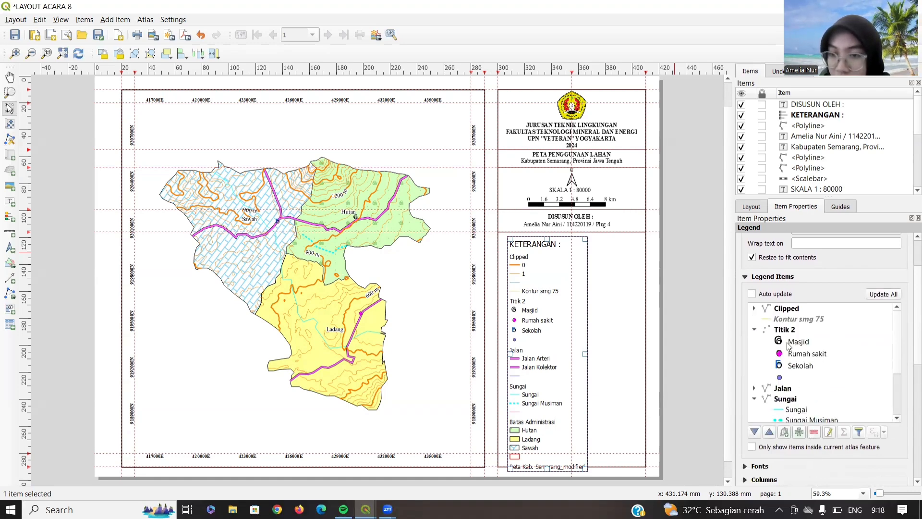
left_click(754, 308)
right_click(789, 309)
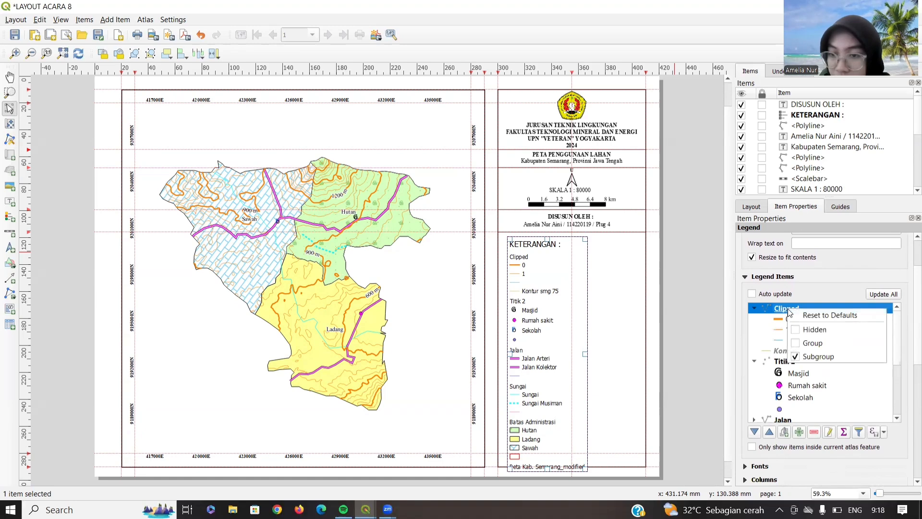
left_click(814, 431)
left_click(788, 319)
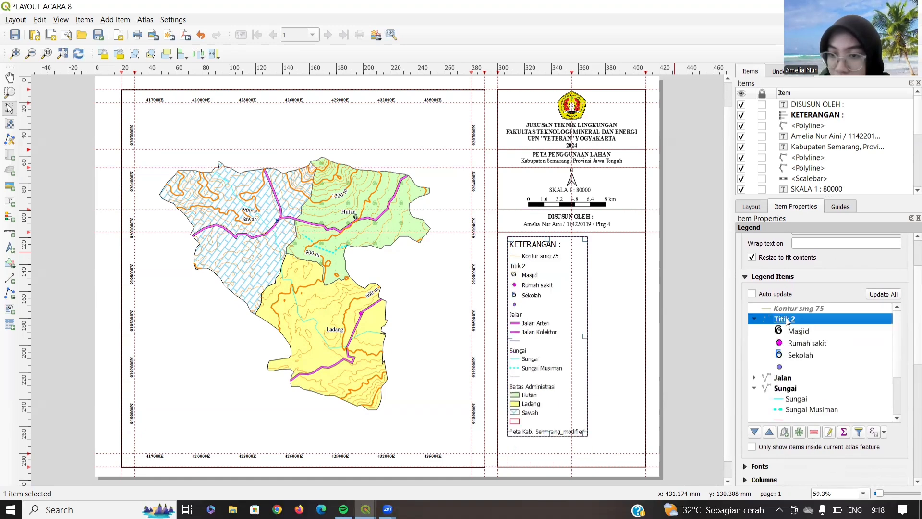
left_click(788, 310)
left_click(814, 431)
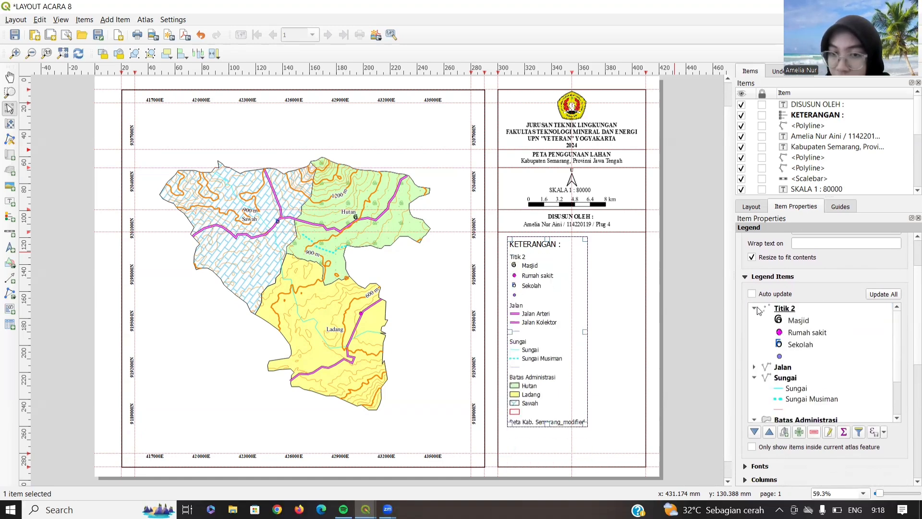
- Hide the Titik 2 and Jalan headings and remove the empty entry under Sekolah
left_click(759, 311)
right_click(778, 308)
left_click(798, 327)
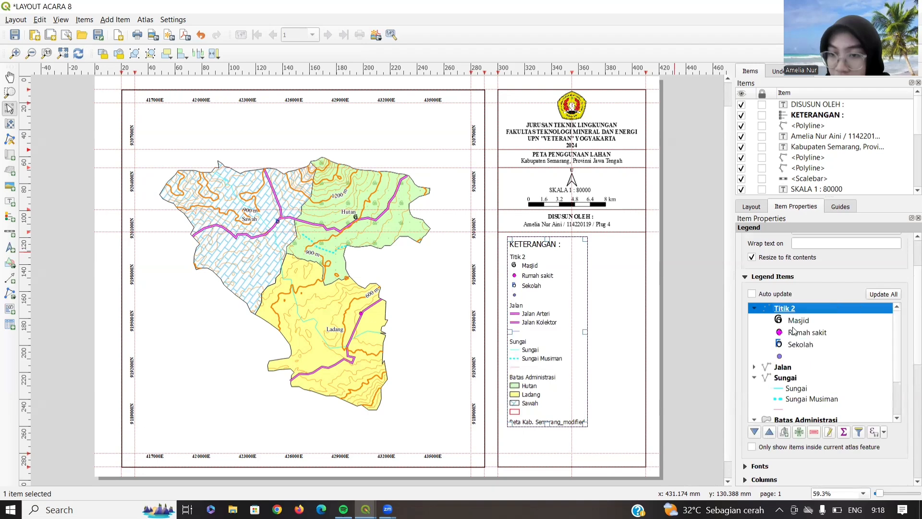
left_click(780, 357)
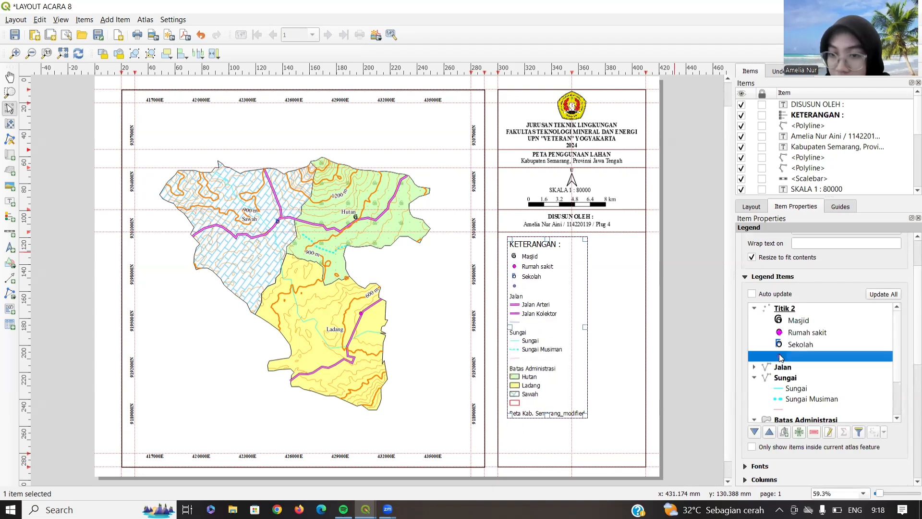
left_click(814, 431)
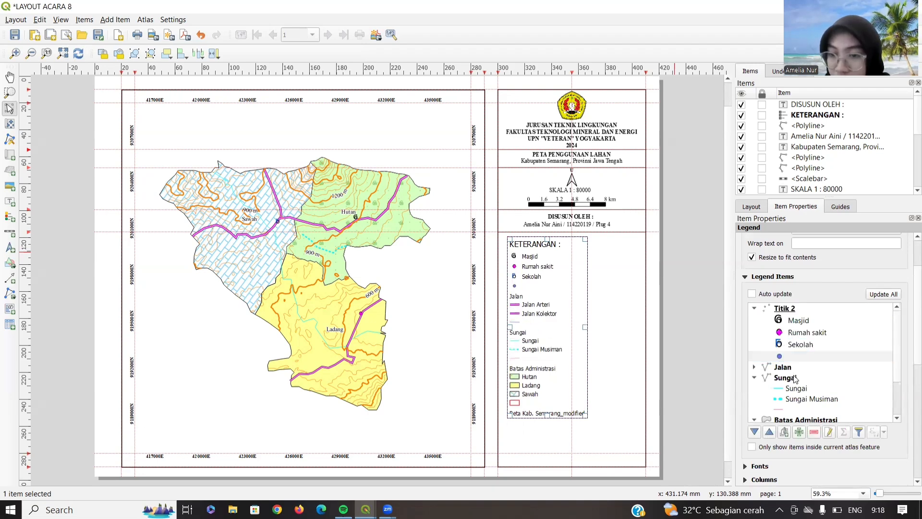
left_click(780, 357)
right_click(781, 357)
left_click(800, 377)
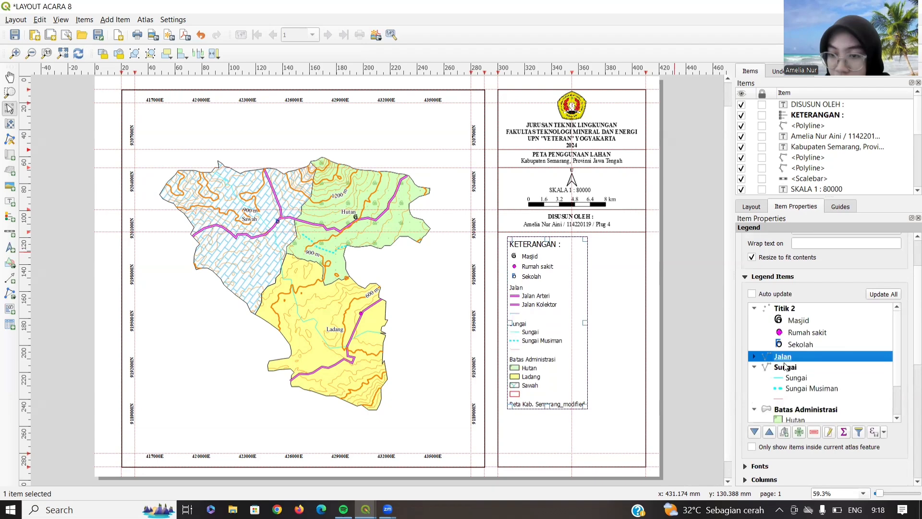
- Remove the empty entries under Jalan Kolektor and Sungai Musiman, and hide the Sungai heading
left_click(780, 388)
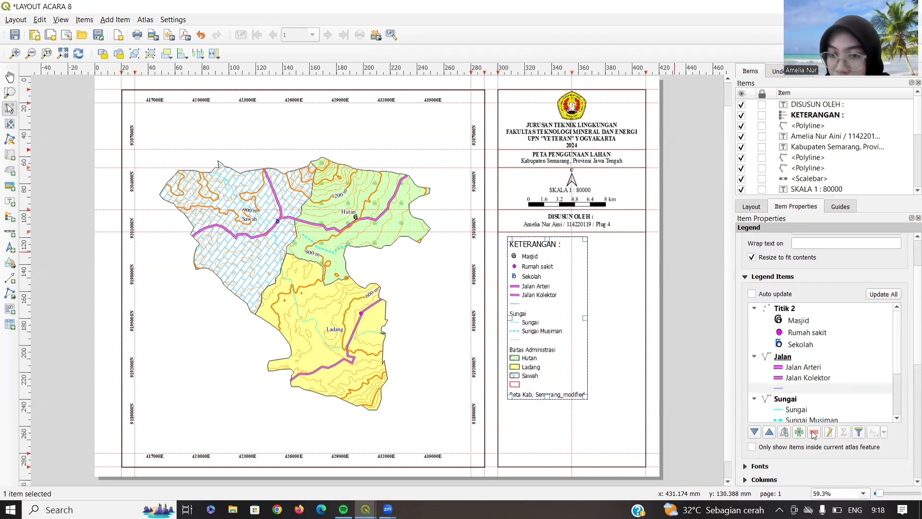
left_click(812, 432)
left_click(781, 388)
right_click(780, 388)
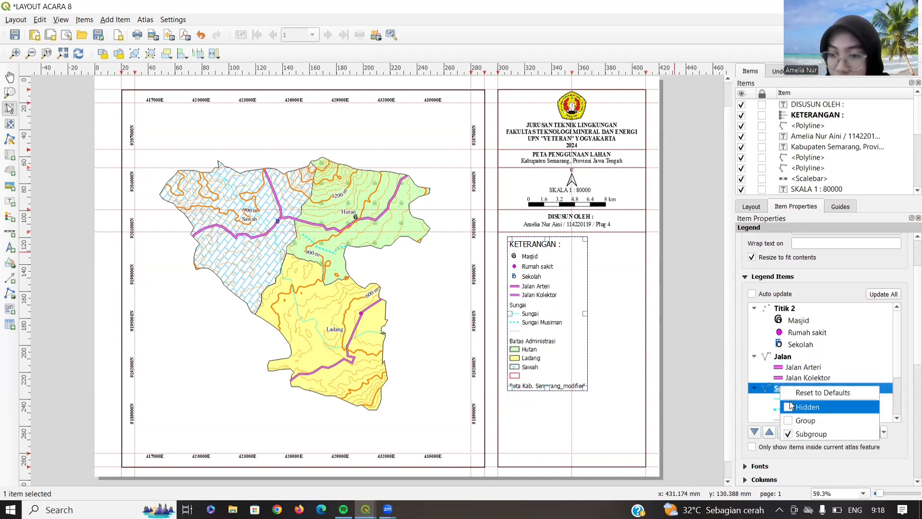
left_click(792, 406)
left_click(780, 419)
left_click(814, 433)
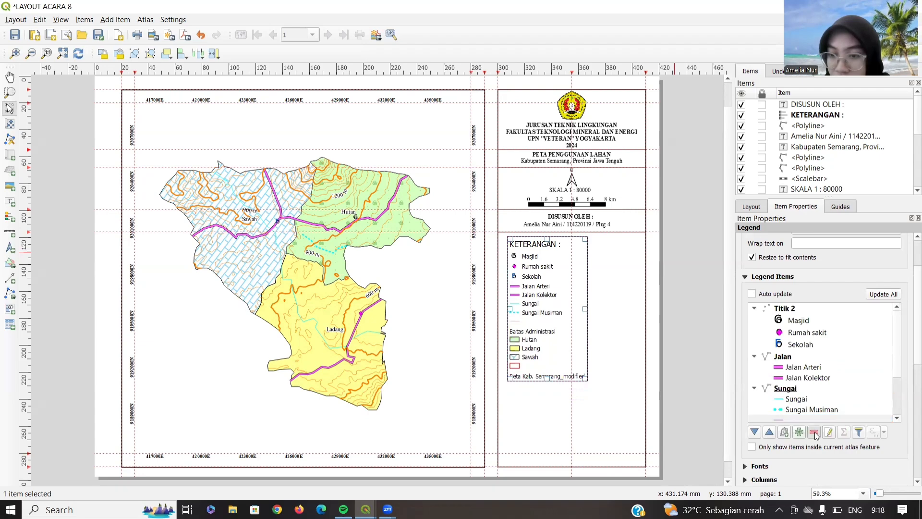
- Hide the Batas Administrasi heading and remove Peta Kab. Semarang modified and the leftover empty entry
scroll(890, 362, "down", 2)
left_click(771, 361)
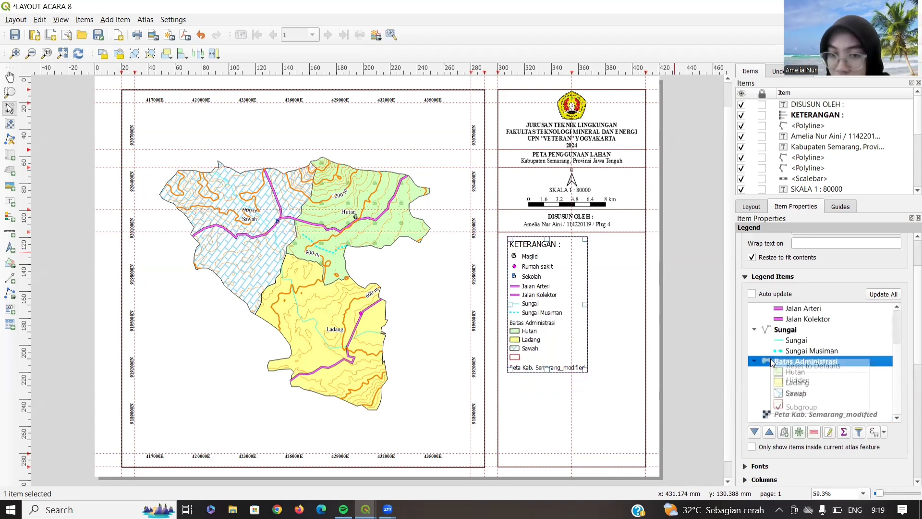
right_click(771, 361)
left_click(794, 379)
left_click(795, 415)
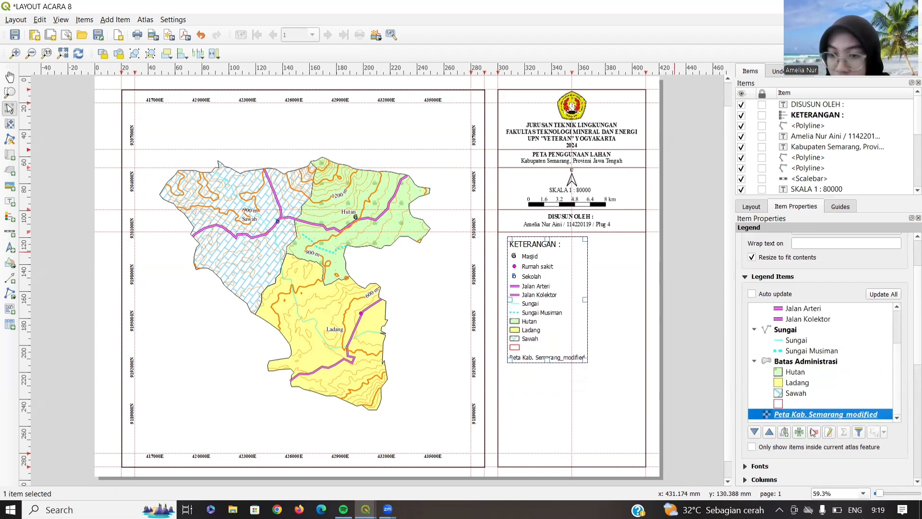
left_click(814, 432)
left_click(786, 417)
left_click(817, 433)
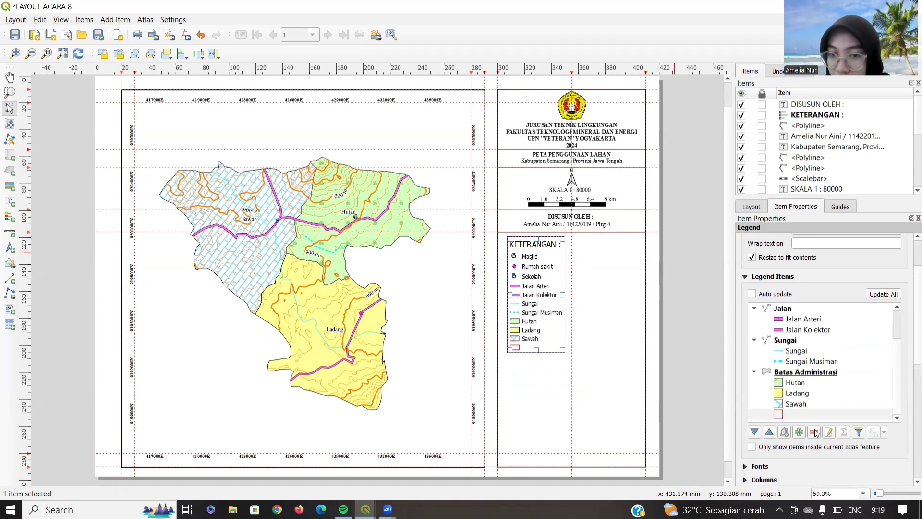
- Set the legend title to bold 12 pt Times New Roman and the item text to Times New Roman
scroll(830, 431, "down", 5)
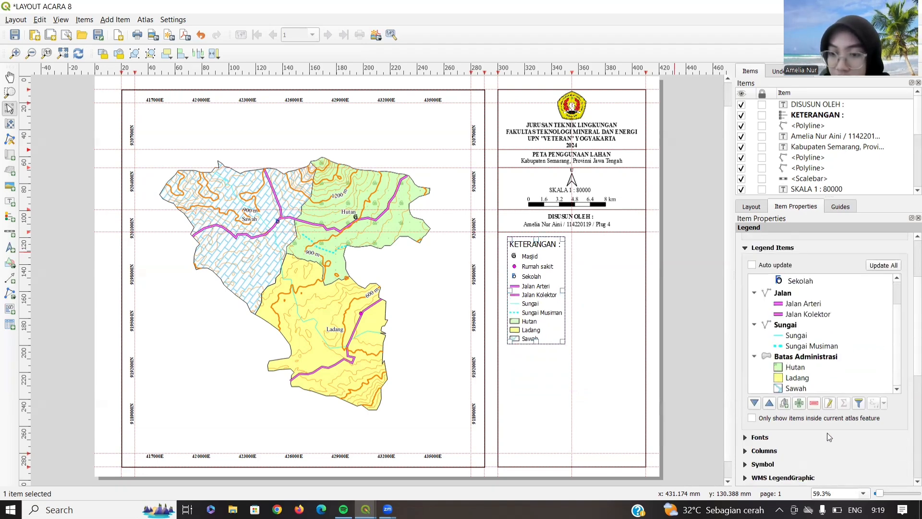
left_click(745, 322)
left_click(817, 342)
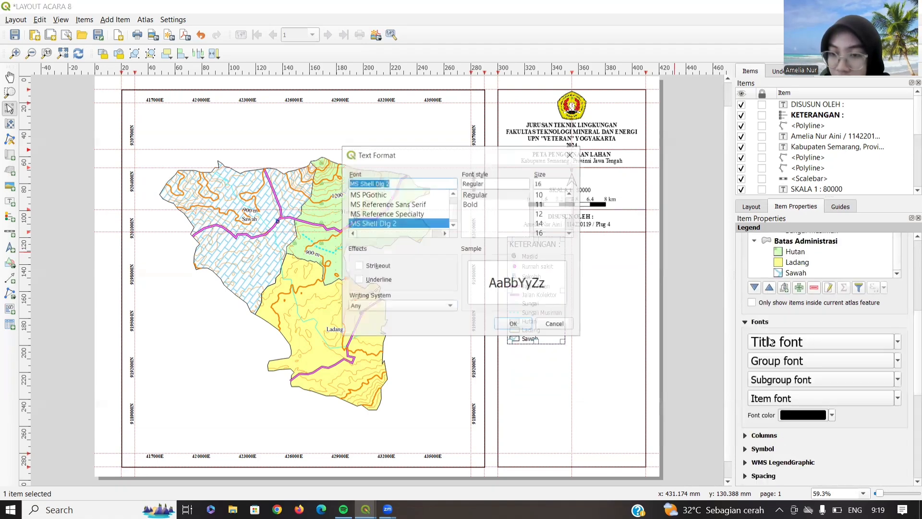
type("times")
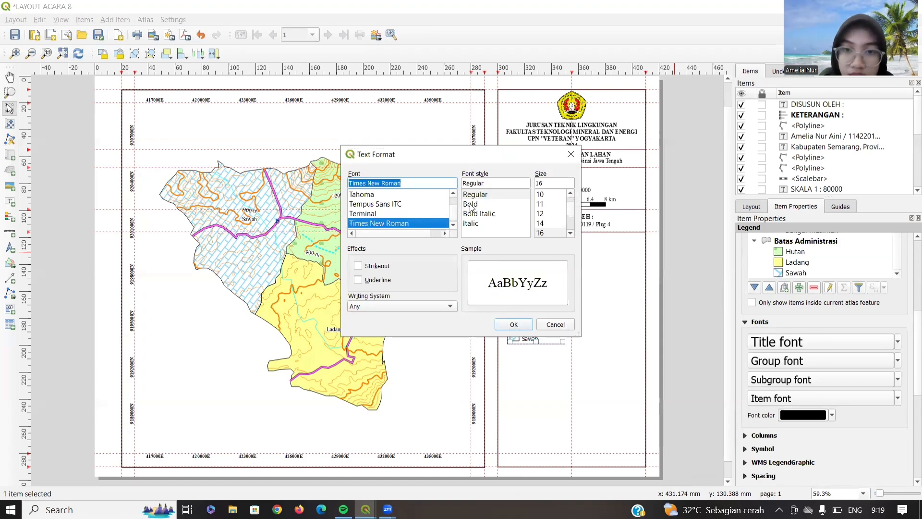
left_click(470, 204)
left_click(549, 180)
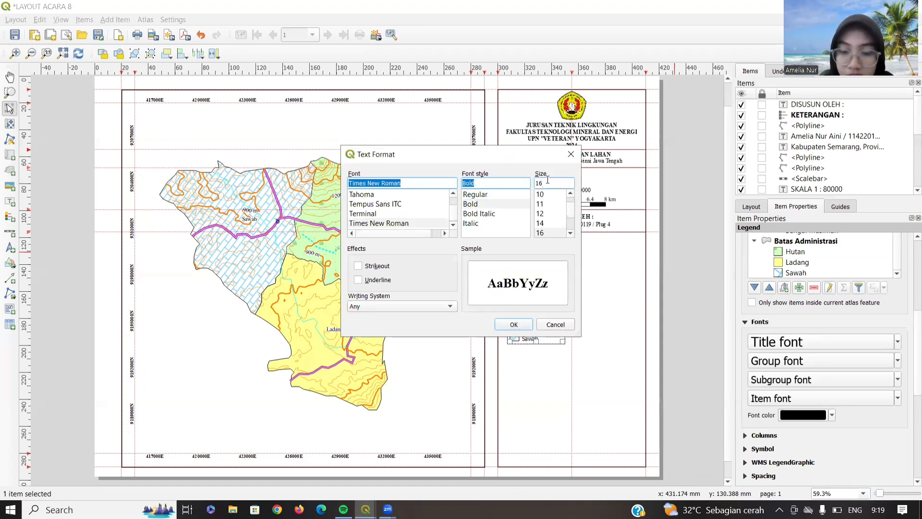
left_click(512, 327)
left_click(784, 398)
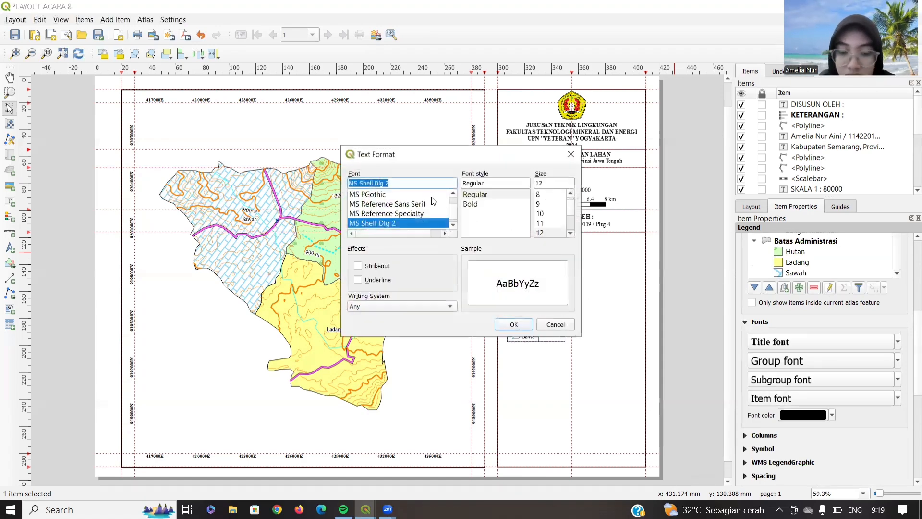
type("times")
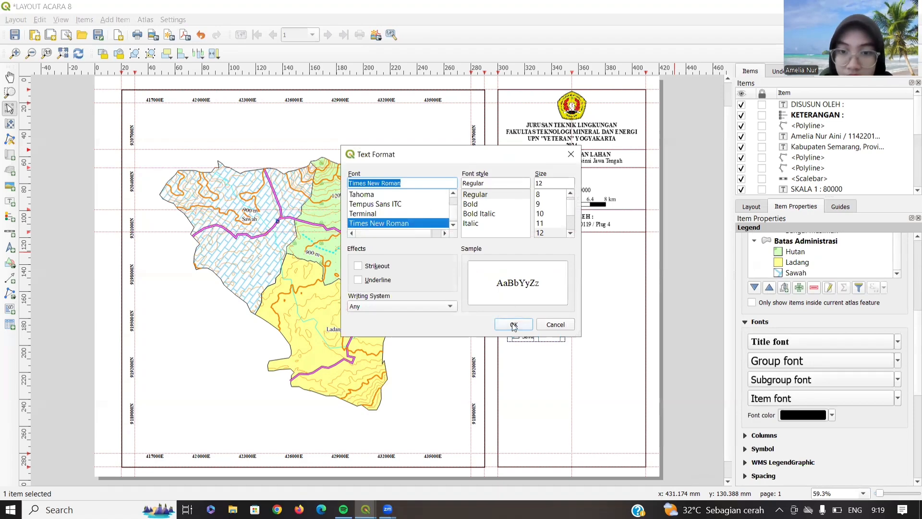
left_click(513, 325)
- Split the legend into 2 columns and widen its frame to fit them
left_click(771, 436)
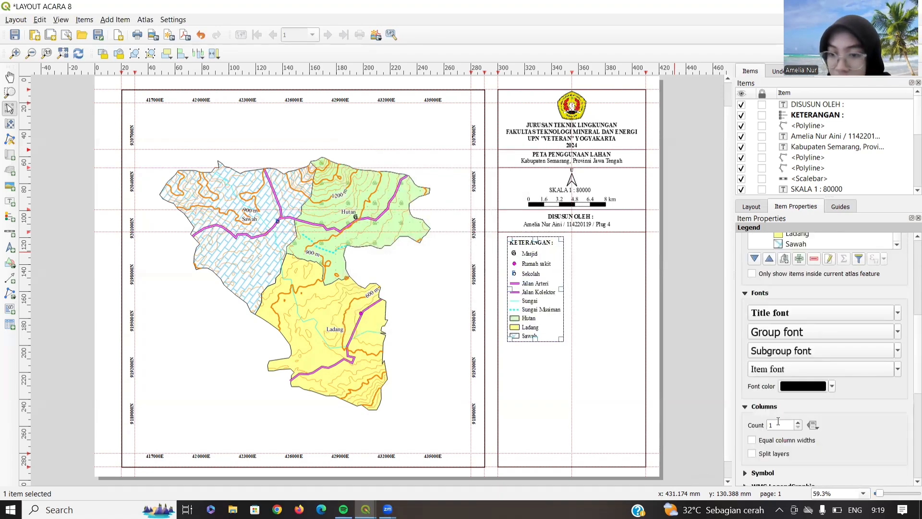
left_click(799, 423)
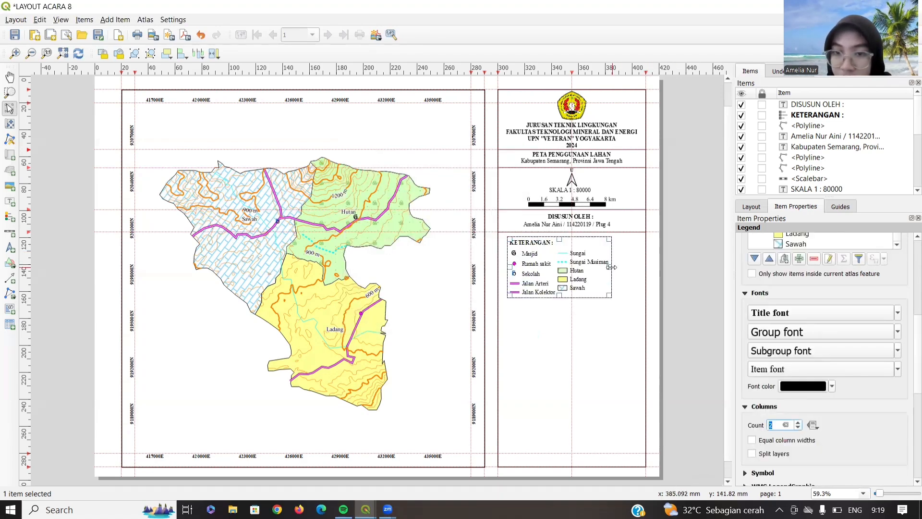
left_click_drag(632, 267, 634, 267)
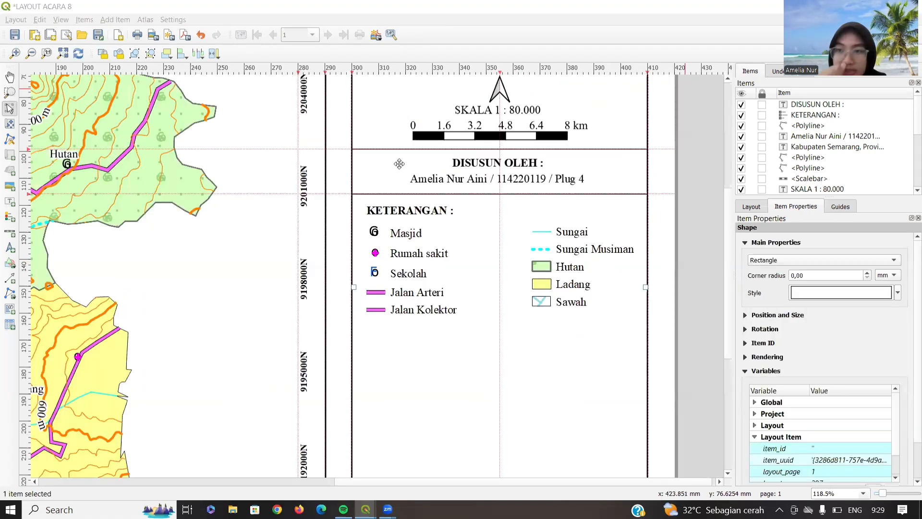
- Draw a small five-corner polygon just beneath the Jalan Kolektor legend entry
left_click(13, 294)
left_click(48, 293)
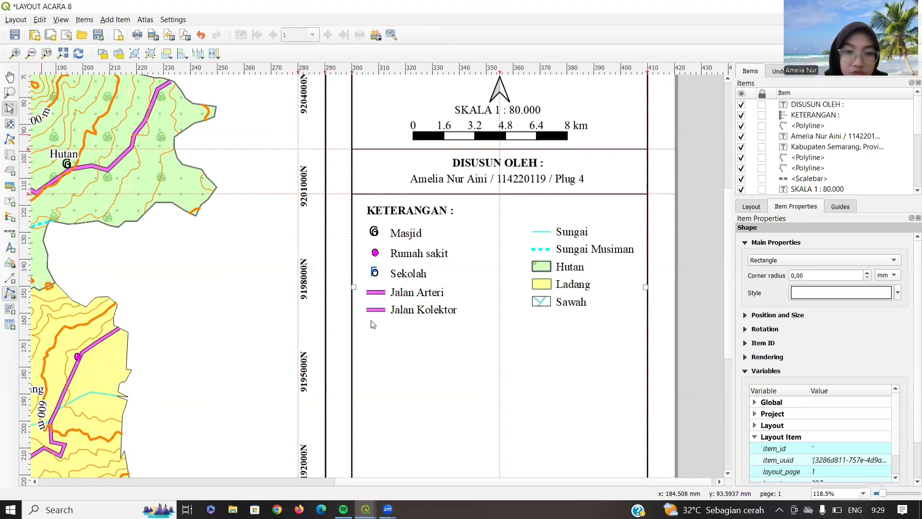
left_click(370, 320)
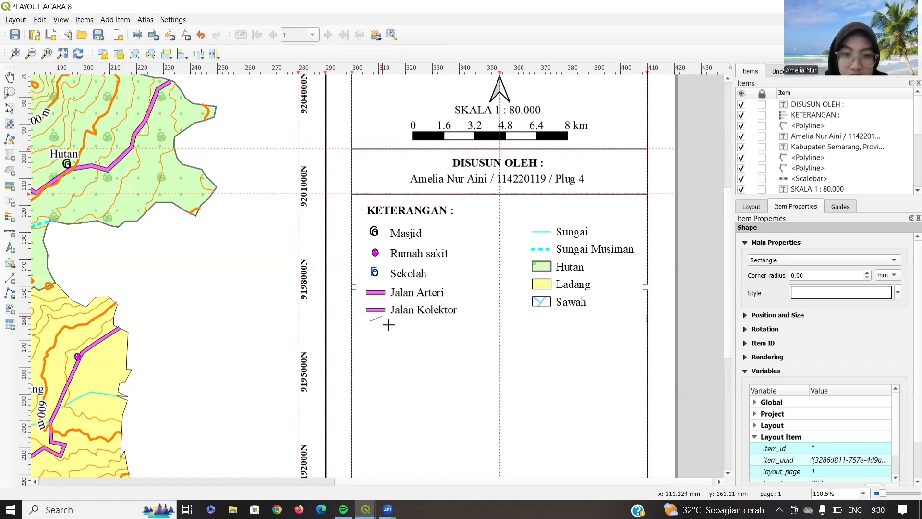
left_click(390, 326)
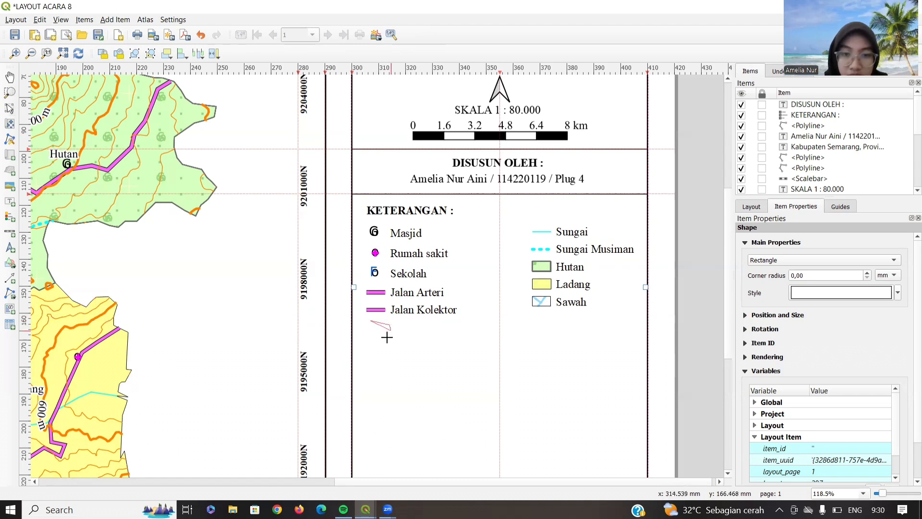
left_click(389, 336)
left_click(385, 339)
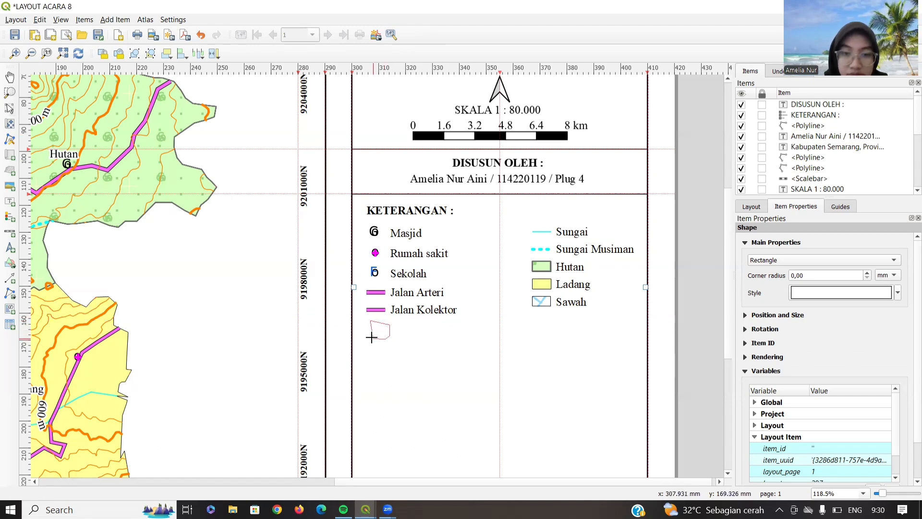
left_click(372, 338)
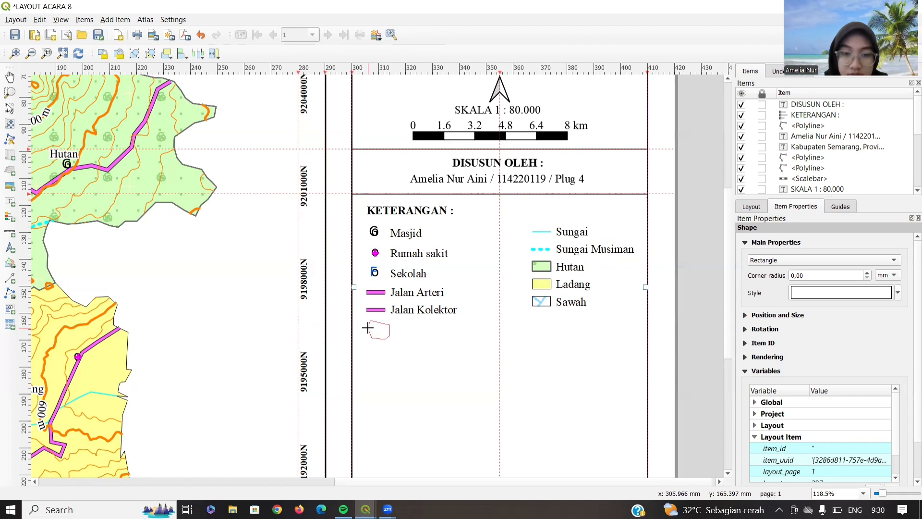
right_click(368, 328)
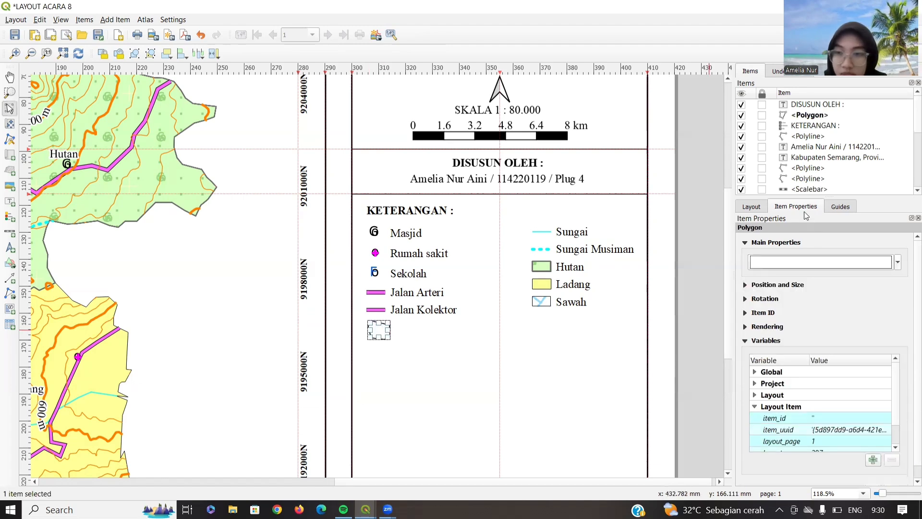
- In the polygon's simple fill layer, try out orange hues for the outline colour
left_click(822, 263)
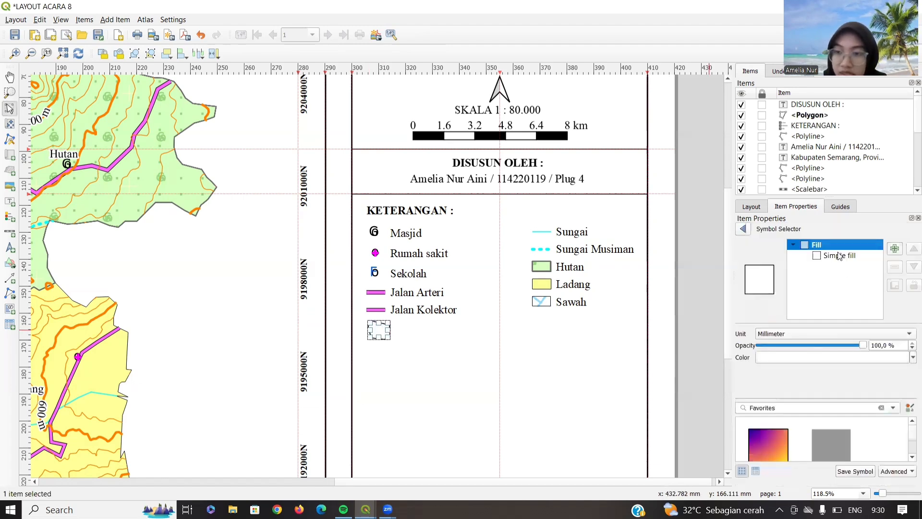
left_click(841, 256)
left_click(836, 387)
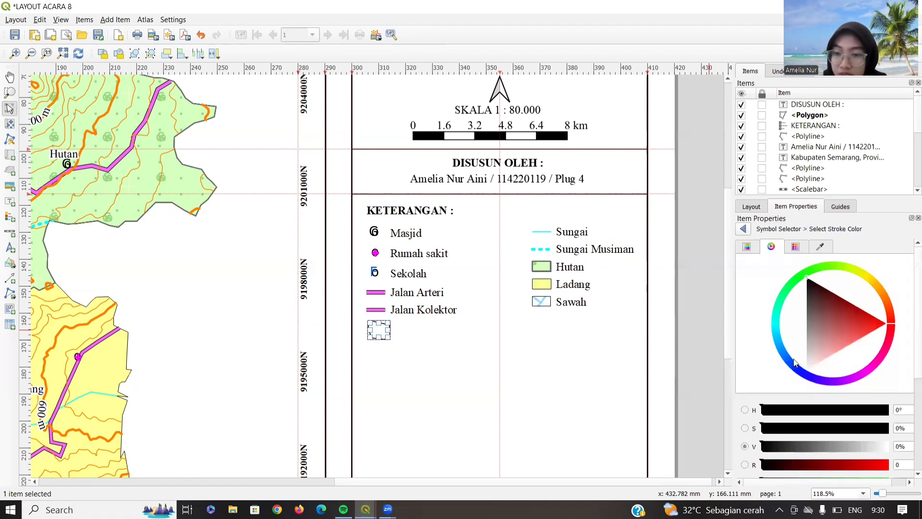
scroll(838, 369, "down", 3)
scroll(835, 366, "up", 4)
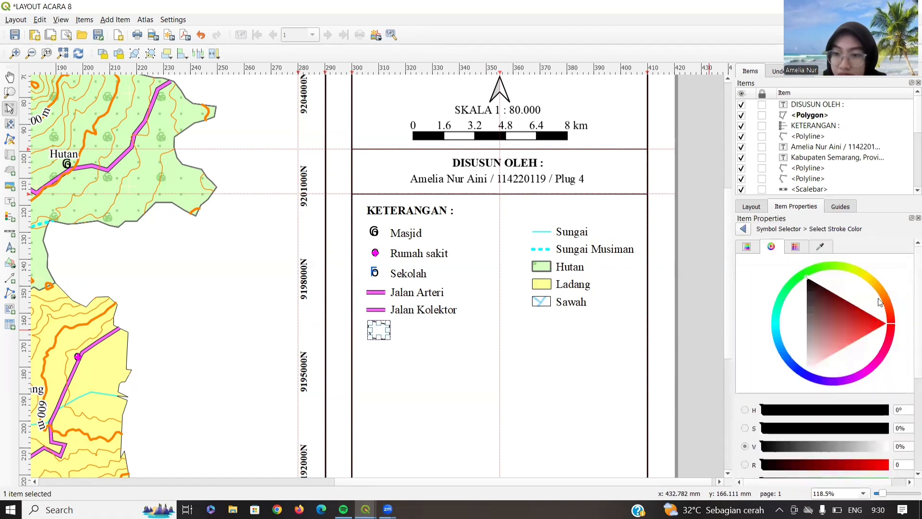
left_click(877, 288)
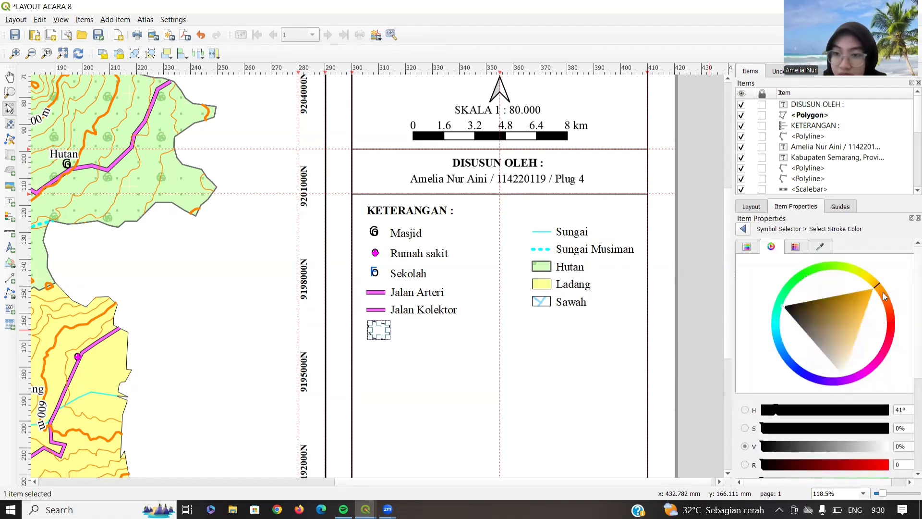
left_click(883, 292)
left_click(745, 245)
left_click(775, 247)
left_click(882, 292)
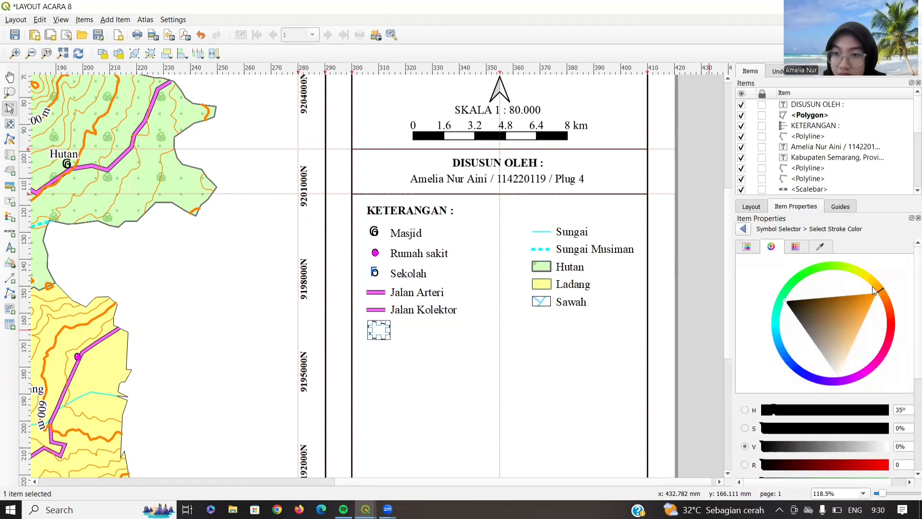
scroll(837, 335, "down", 6)
scroll(837, 335, "up", 5)
left_click(744, 229)
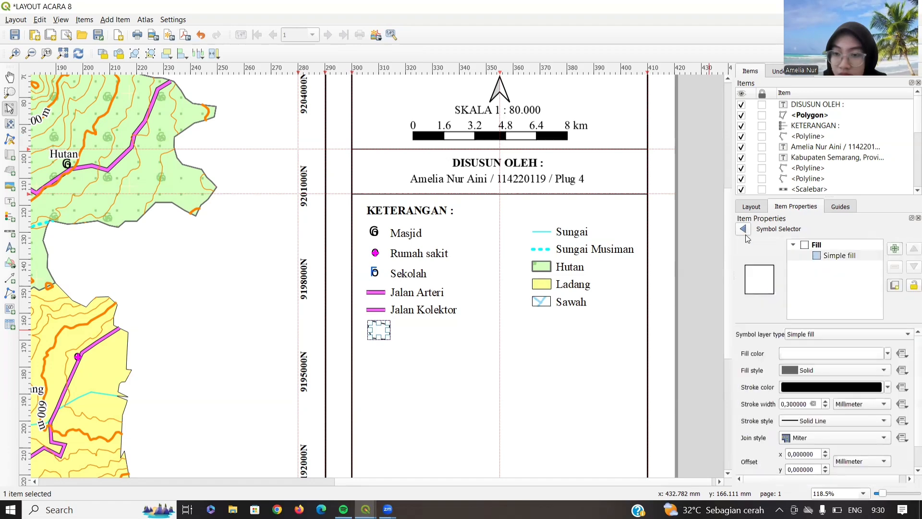
- Set the outline colour to orange and keep the solid fill style
left_click(846, 390)
scroll(845, 386, "down", 4)
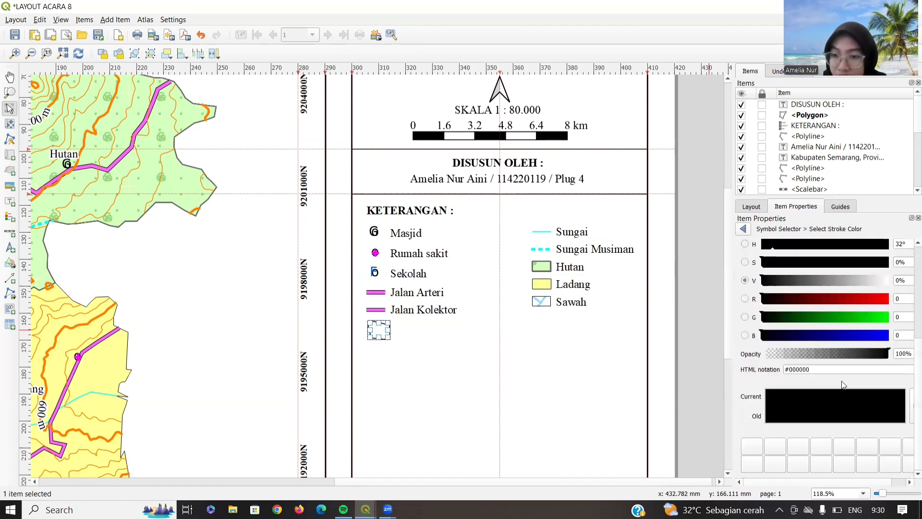
scroll(844, 384, "up", 4)
left_click(870, 253)
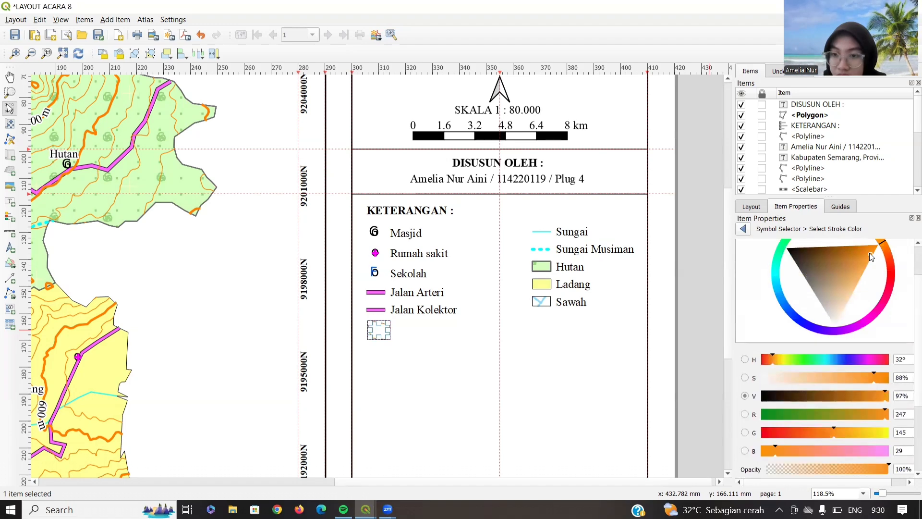
left_click(745, 229)
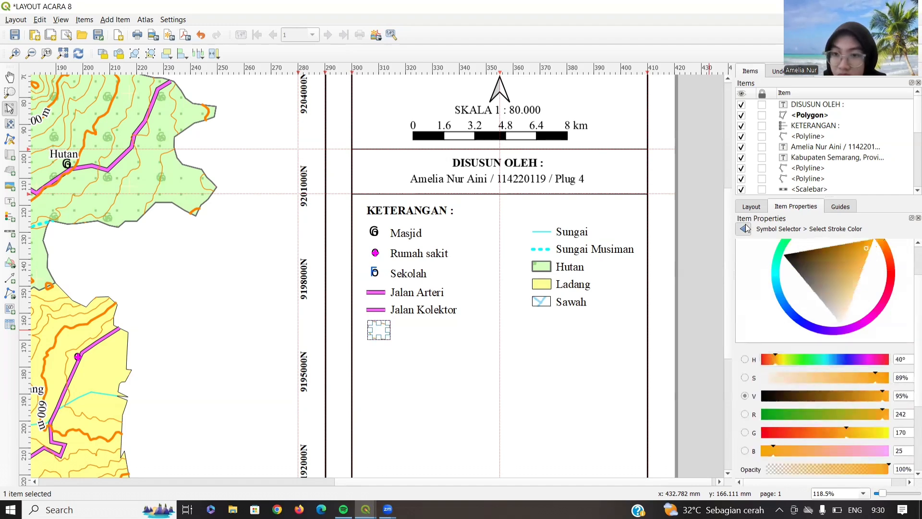
left_click(838, 368)
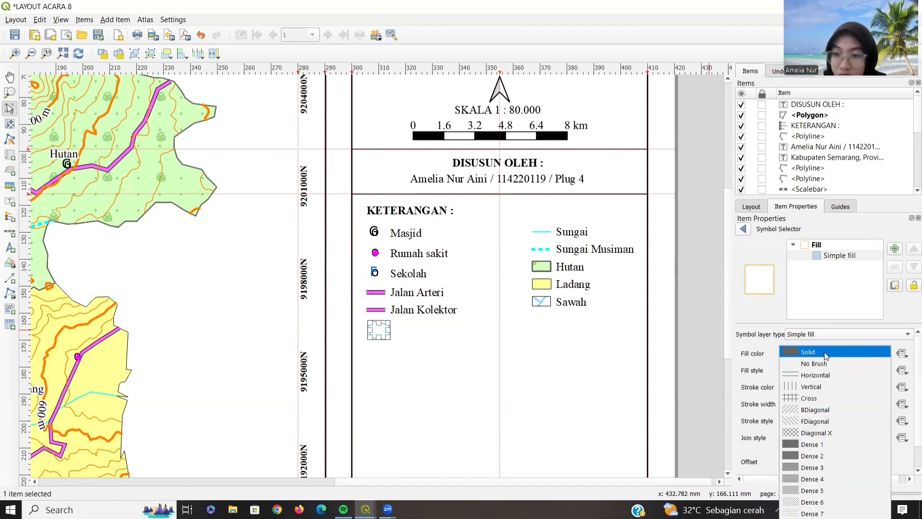
left_click(824, 352)
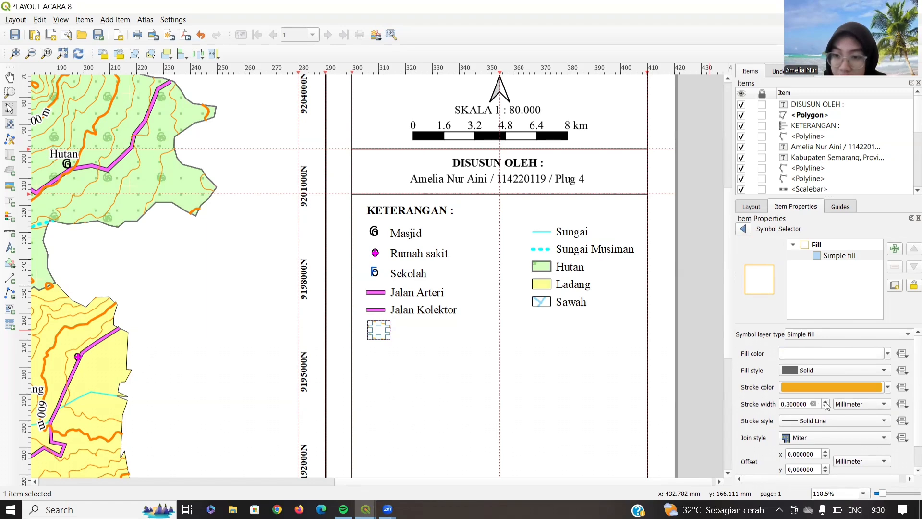
- Undo an accidental scalebar paste onto the orange legend polygon
left_click(397, 332)
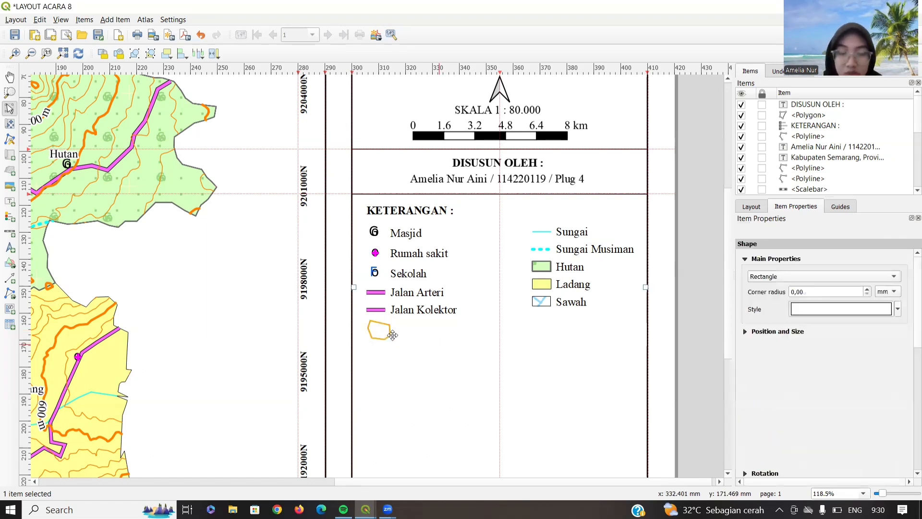
left_click(392, 333)
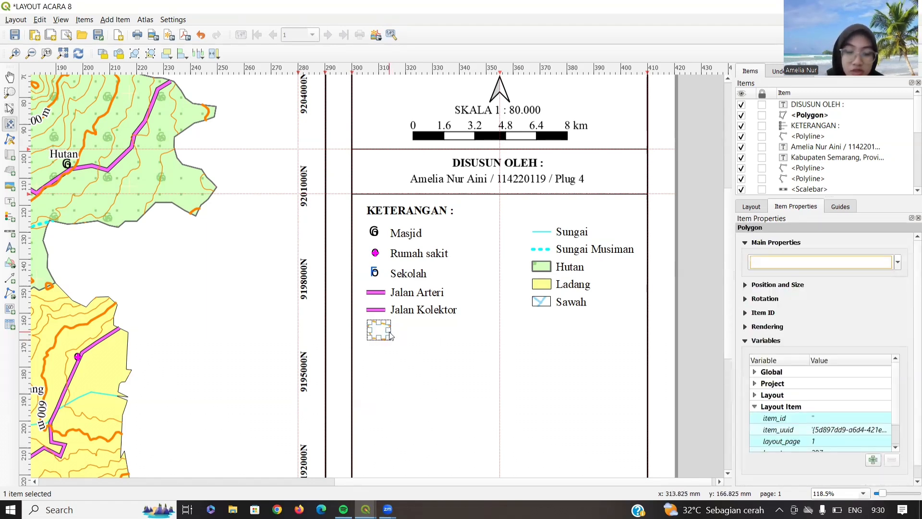
key("ctrl+v")
right_click(418, 346)
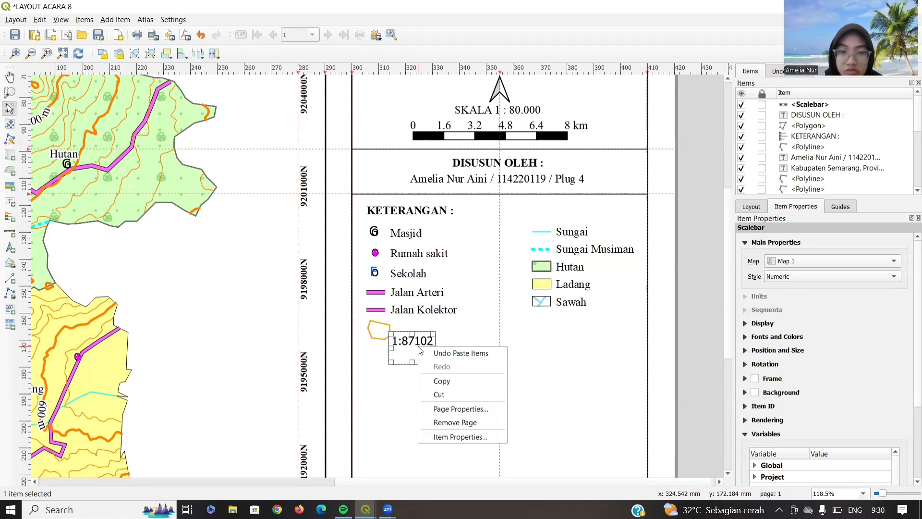
left_click(435, 393)
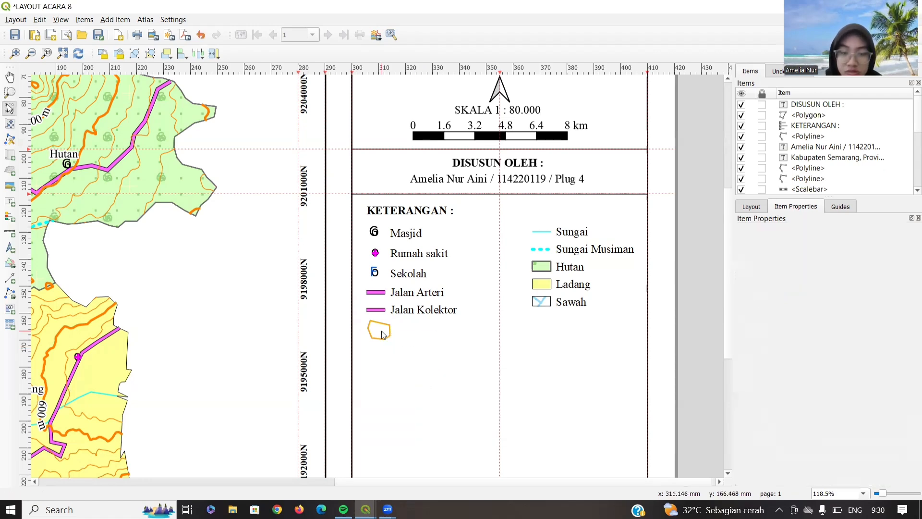
- Copy and paste the orange polygon, giving the copy an outline width of 0,5
left_click(382, 331)
right_click(382, 331)
left_click(402, 371)
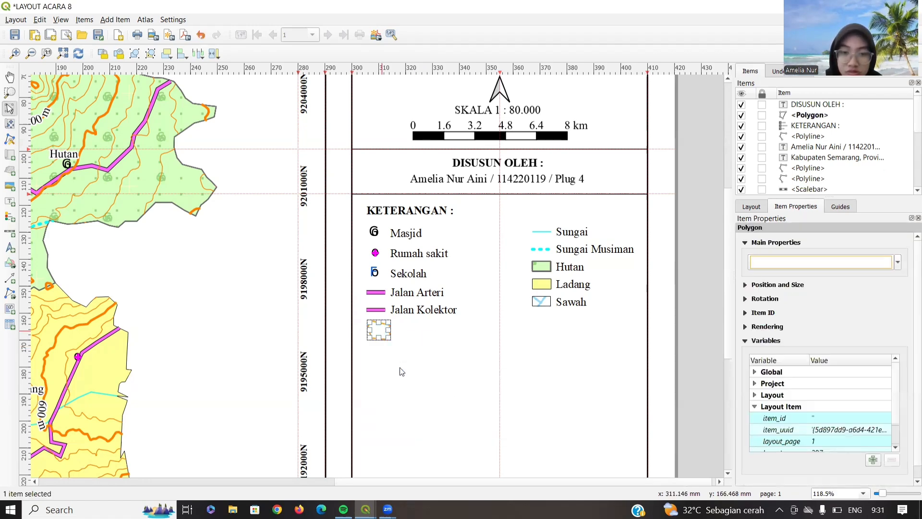
key("ctrl+v")
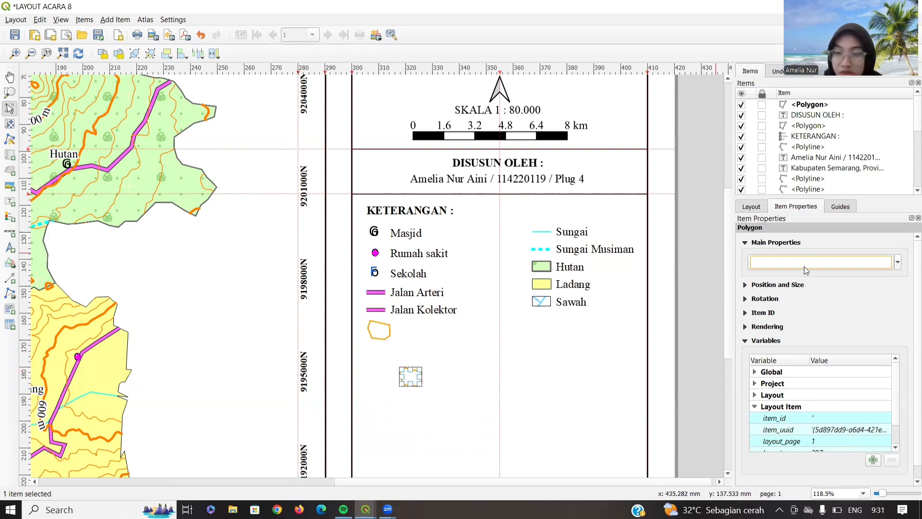
left_click(805, 264)
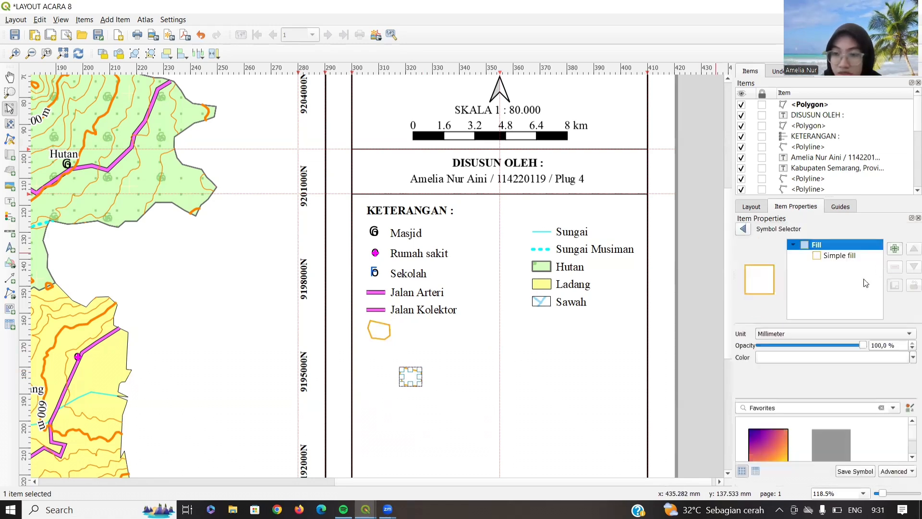
left_click(815, 260)
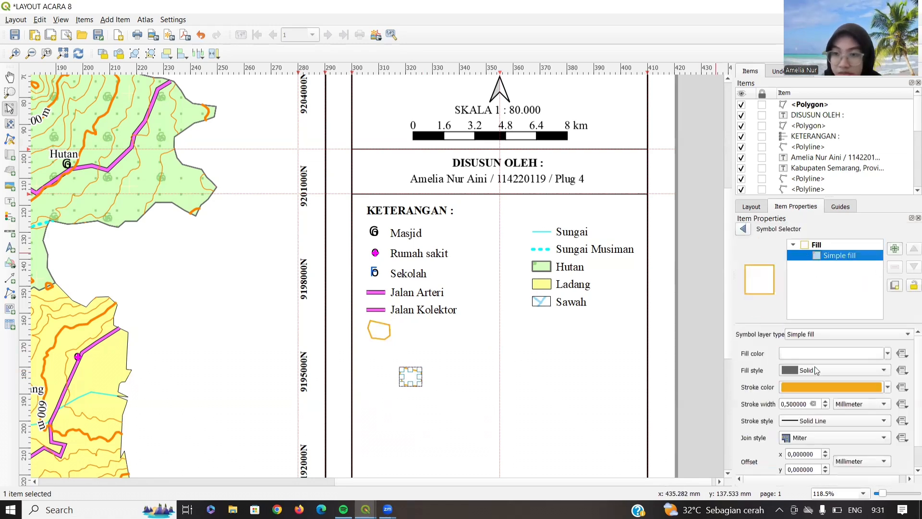
left_click(827, 407)
- Shrink the legend polygon to about 6.5 by 5.9 mm beneath Jalan Kolektor
left_click(411, 378)
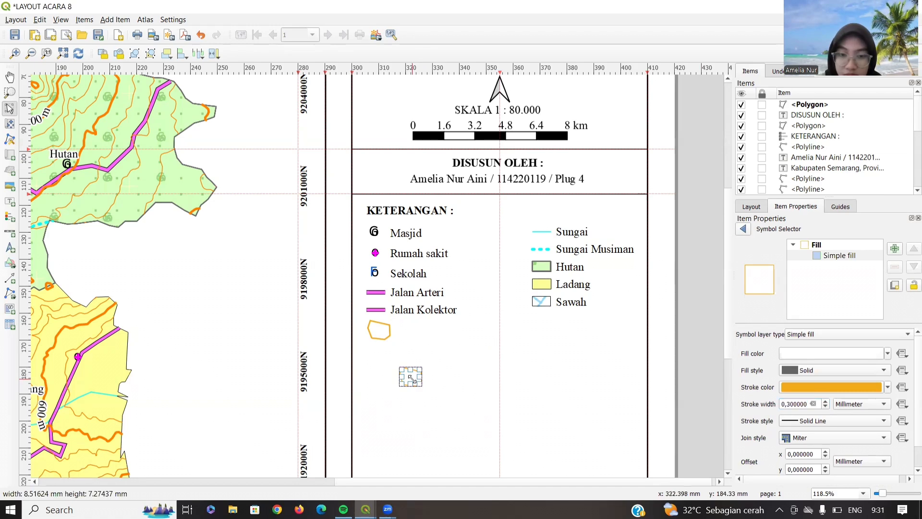
left_click_drag(411, 378, 379, 330)
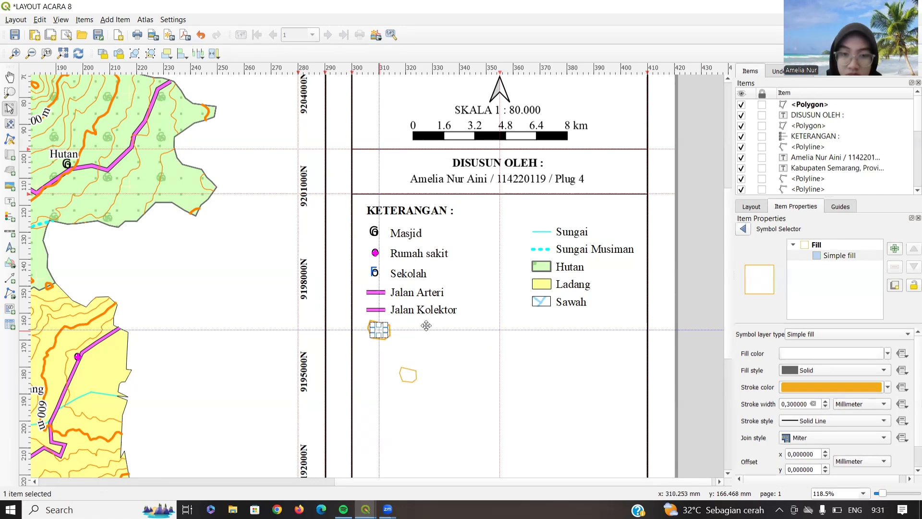
left_click(435, 329)
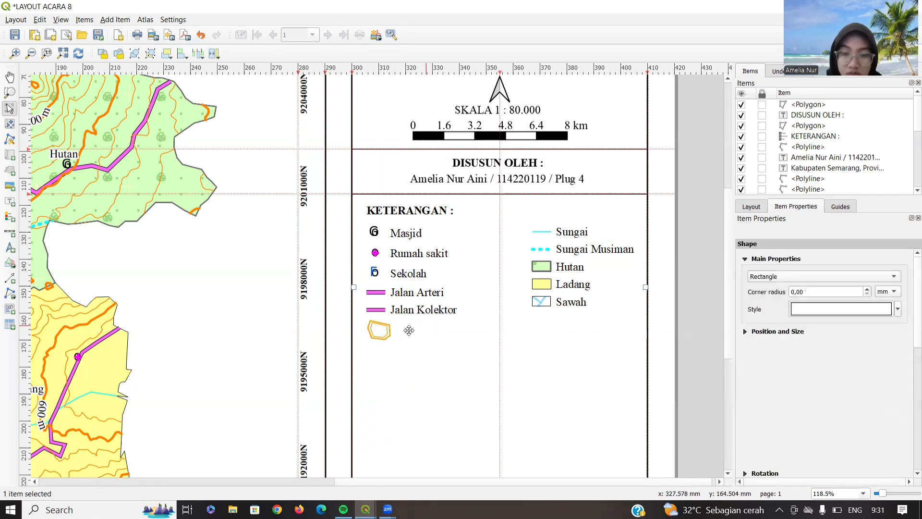
left_click(384, 332)
left_click_drag(386, 335, 381, 332)
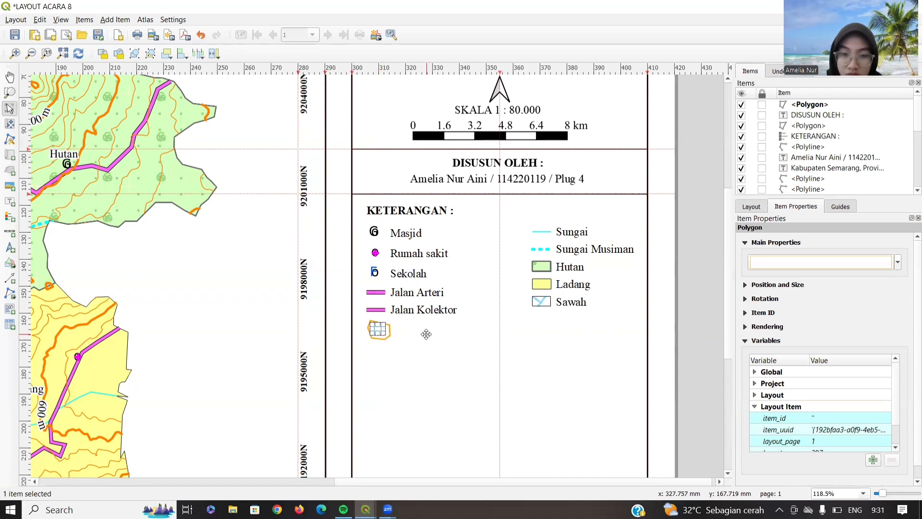
left_click(410, 327)
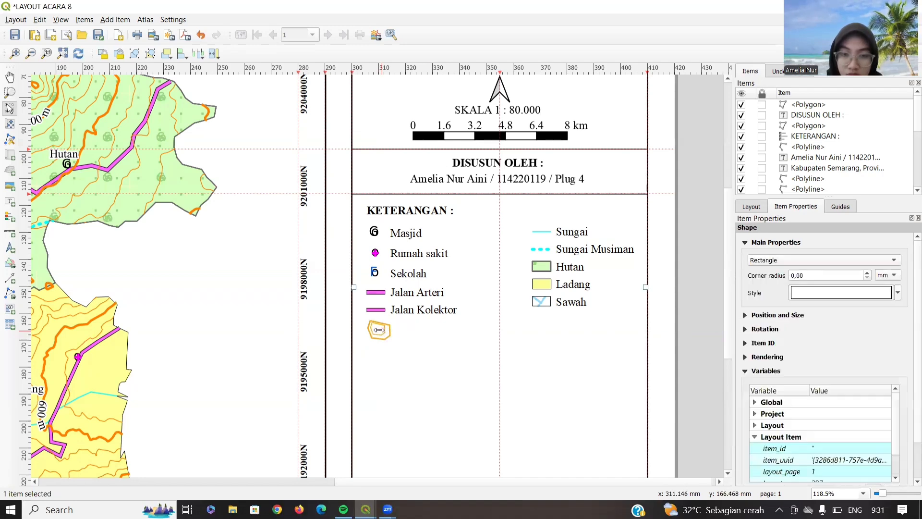
left_click(379, 329)
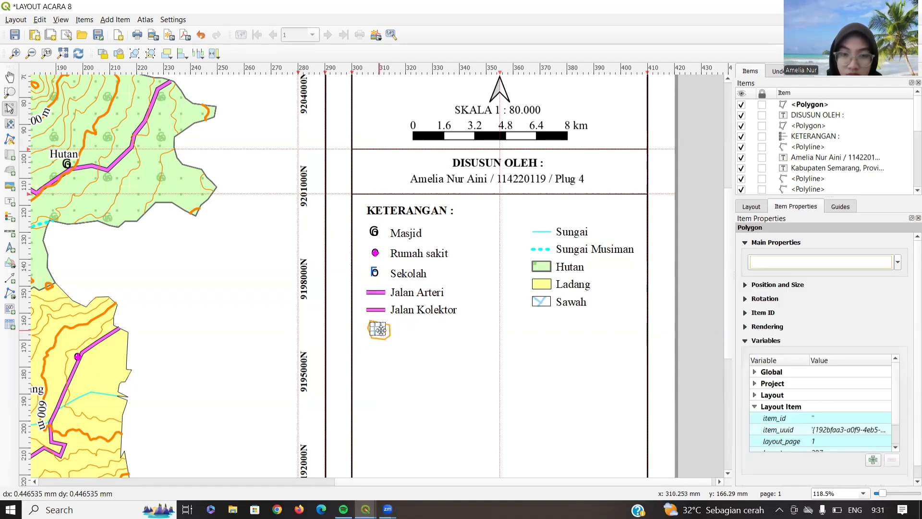
left_click(419, 336)
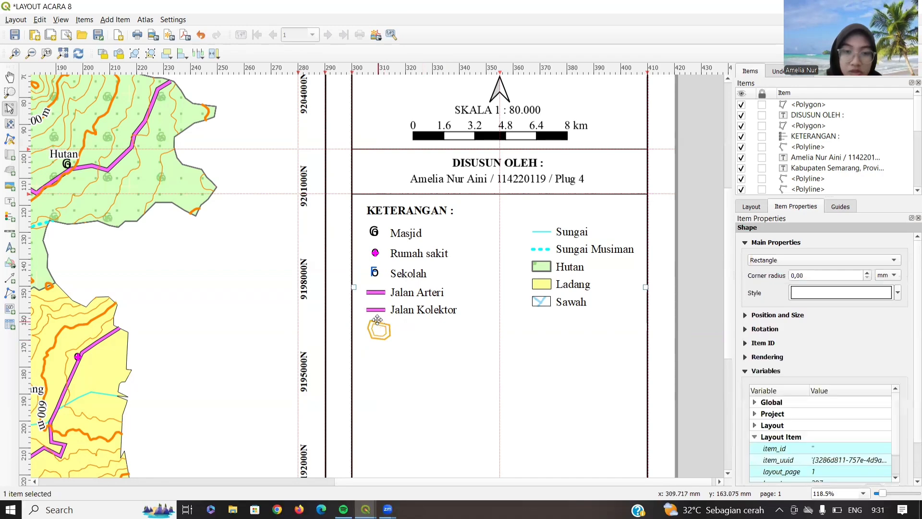
left_click(7, 290)
- Draw a small rectangle beside the legend's polygon symbol
left_click(7, 262)
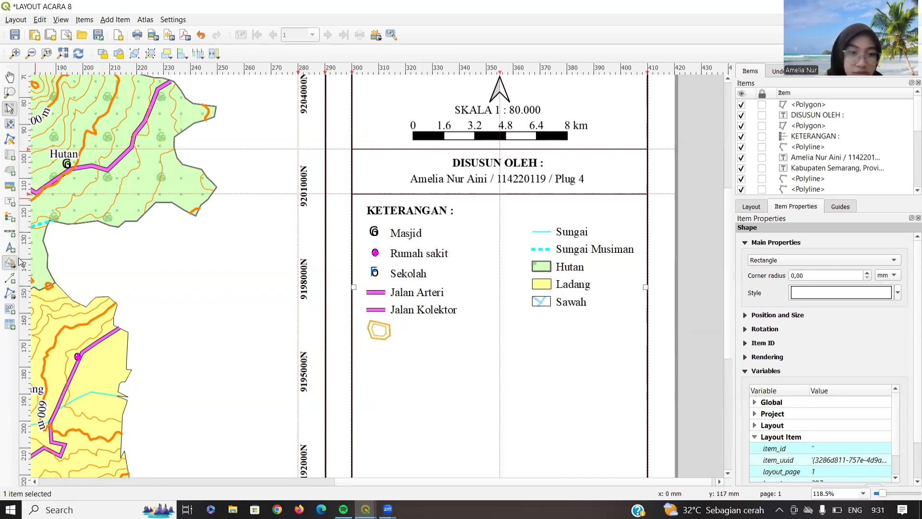
left_click(19, 262)
left_click(29, 263)
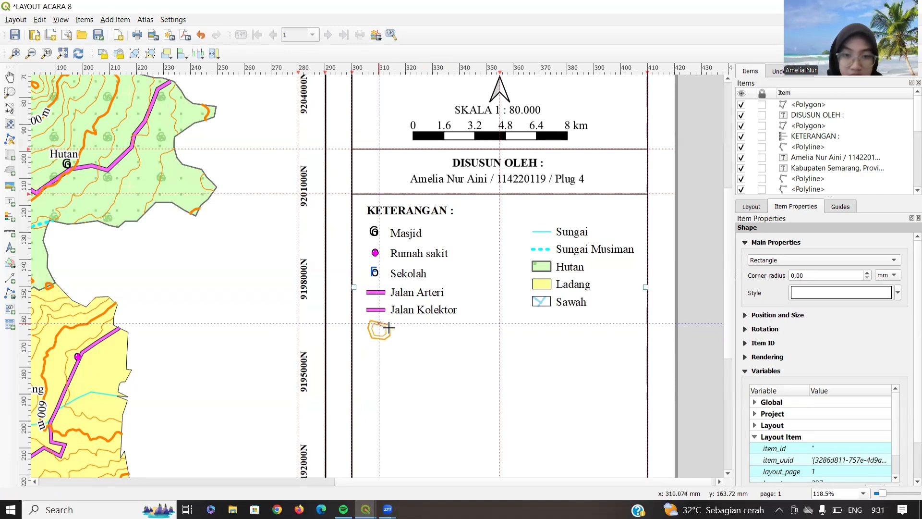
left_click_drag(379, 321, 390, 328)
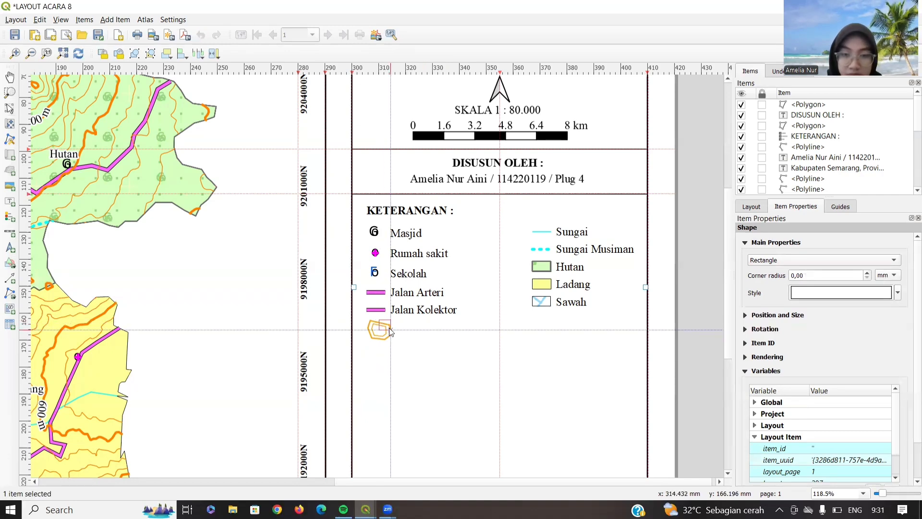
- Give the rectangle a near-white outline by setting its stroke saturation to 0%
left_click(814, 291)
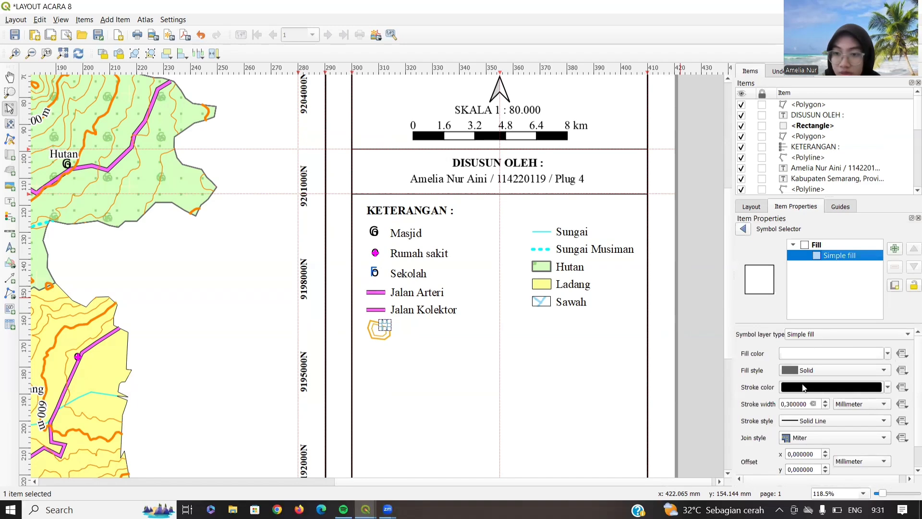
left_click(810, 388)
scroll(804, 252, "down", 5)
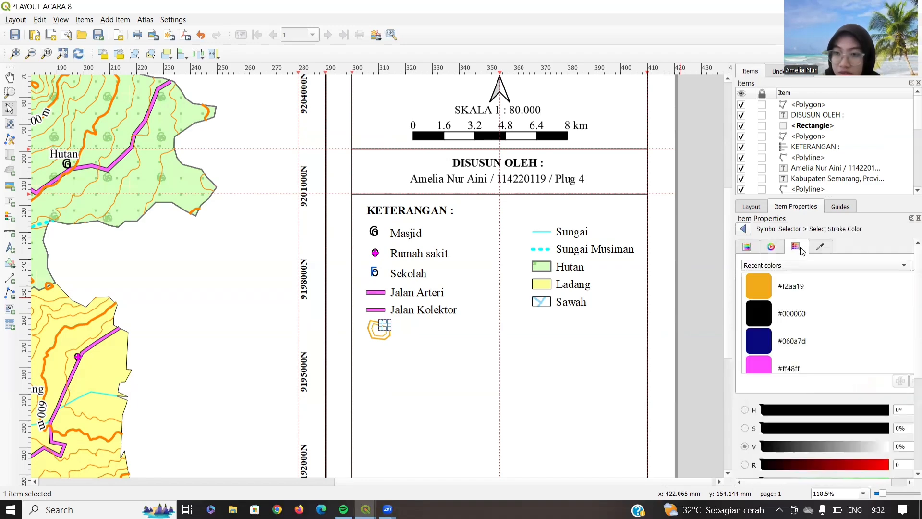
scroll(788, 273, "up", 5)
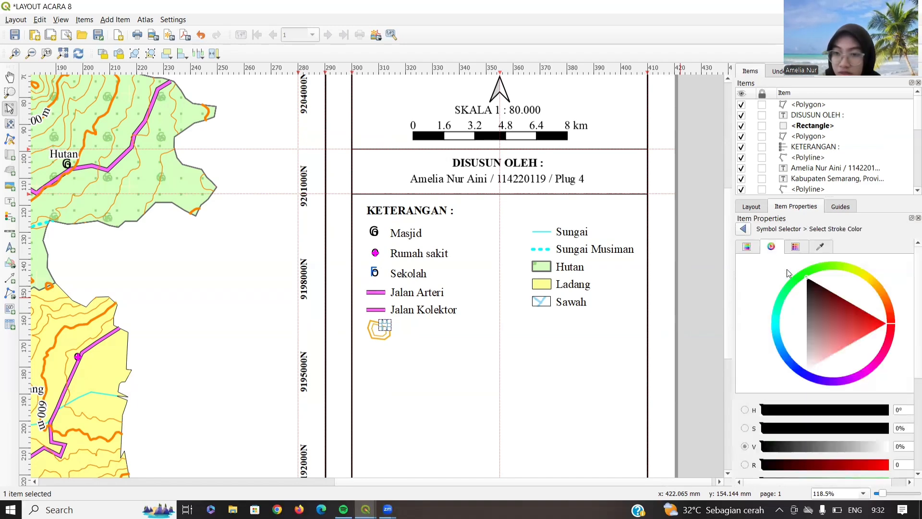
left_click(810, 366)
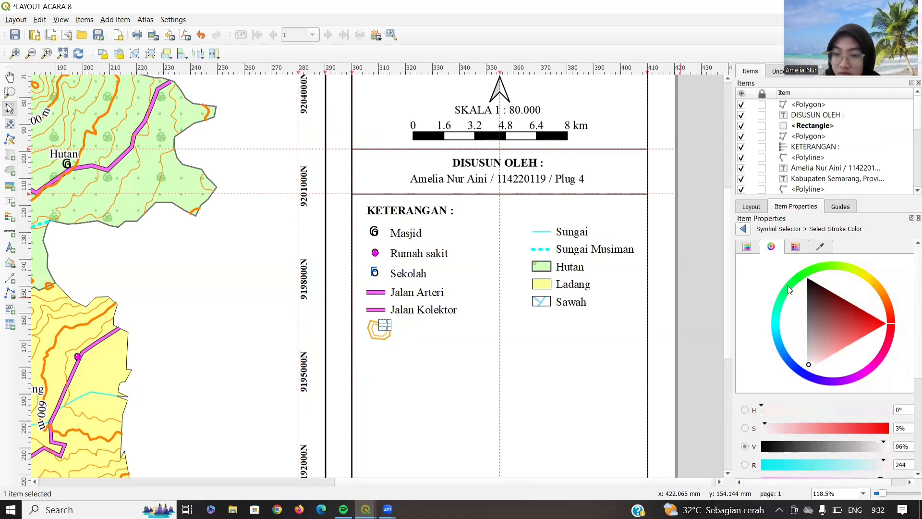
left_click(796, 247)
left_click(775, 252)
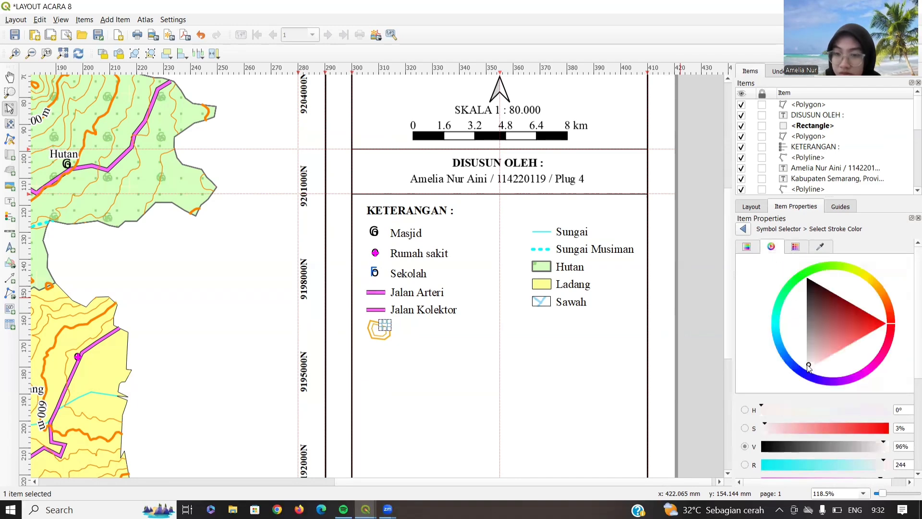
left_click_drag(765, 426, 760, 427)
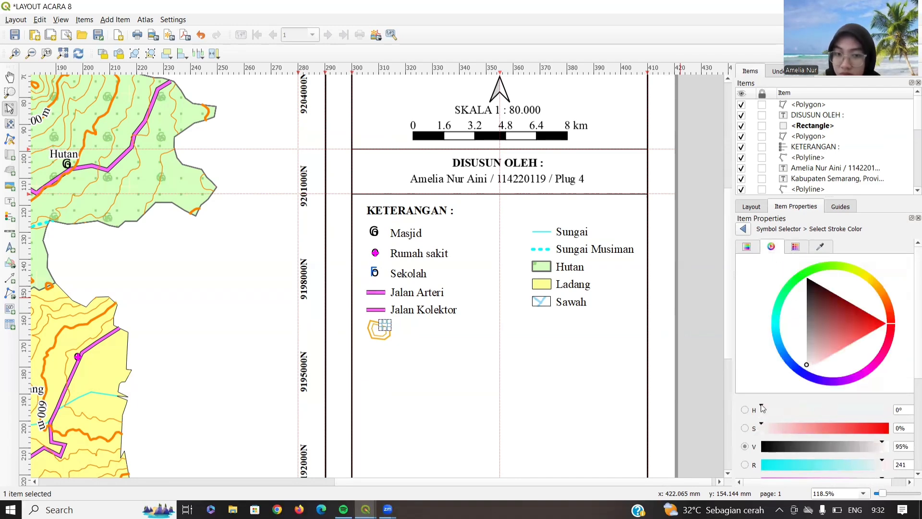
left_click(796, 246)
left_click(747, 246)
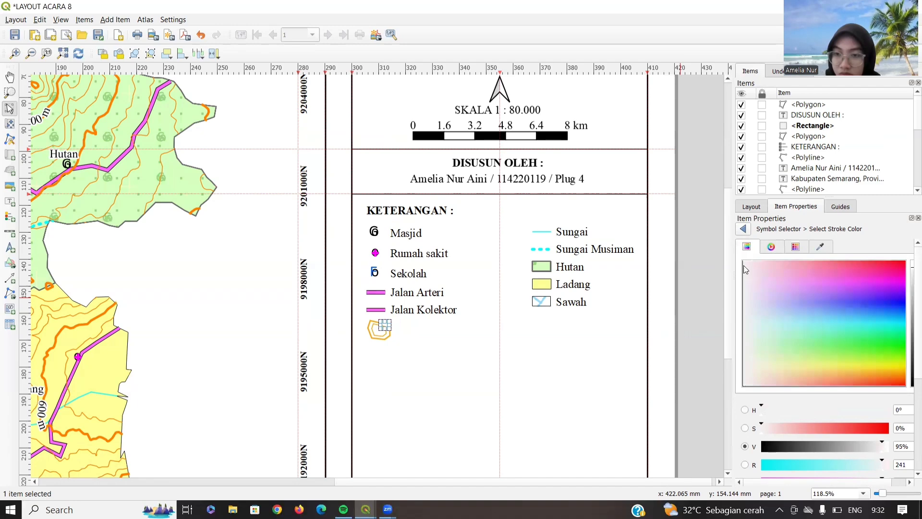
left_click(745, 266)
left_click(744, 229)
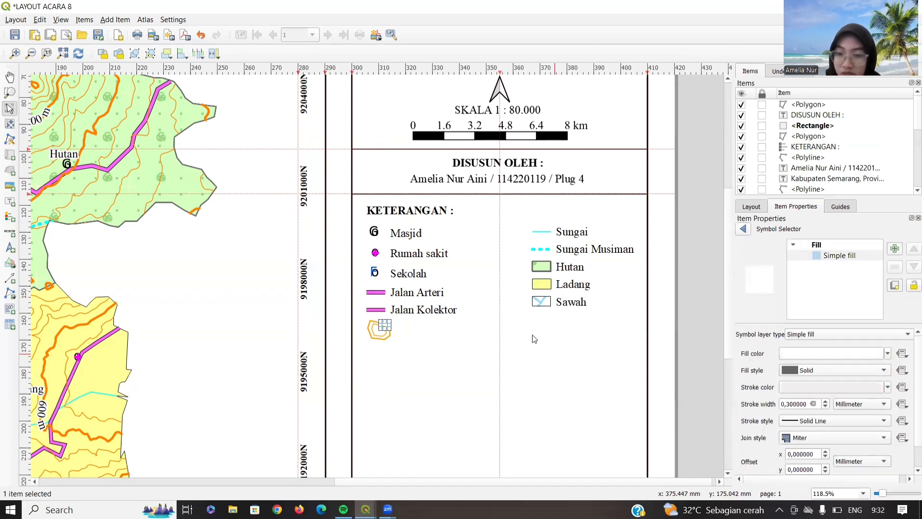
left_click(423, 339)
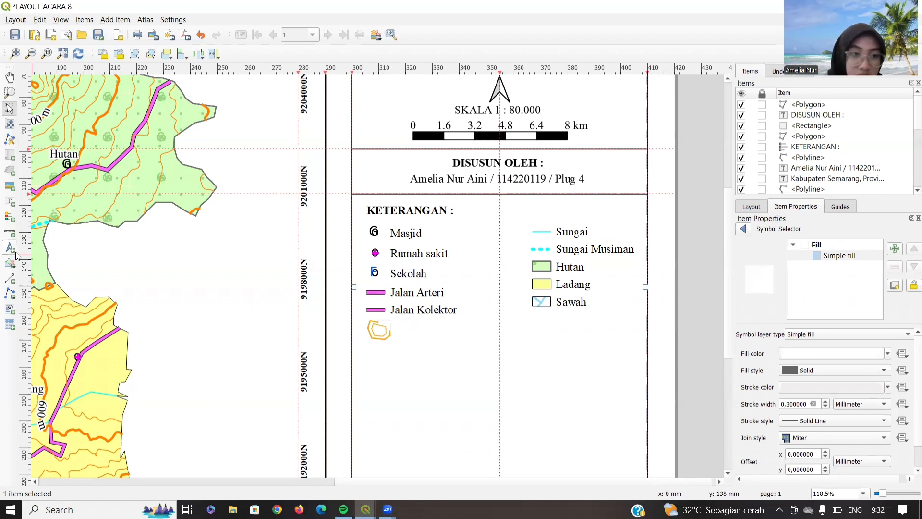
- Add a '300M' label beside the polygon in bold 6 pt, narrowing its box to fit
left_click(10, 201)
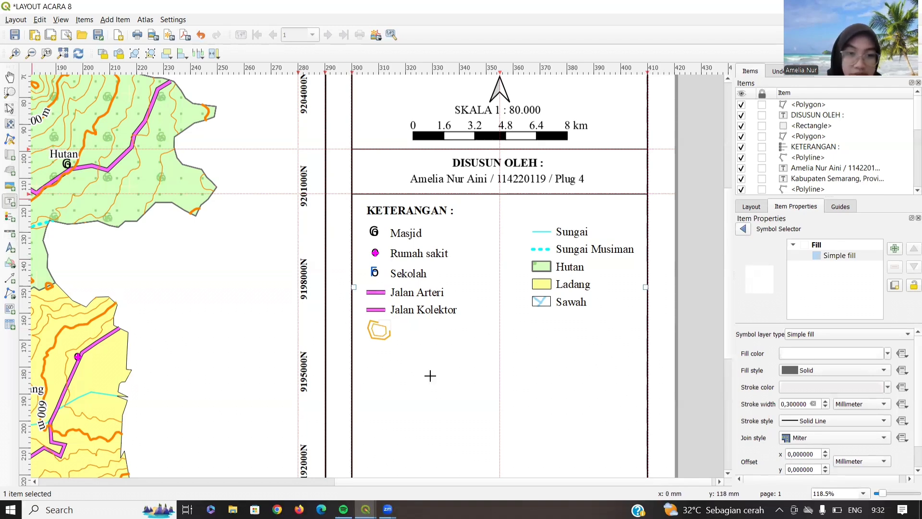
left_click_drag(385, 319, 394, 327)
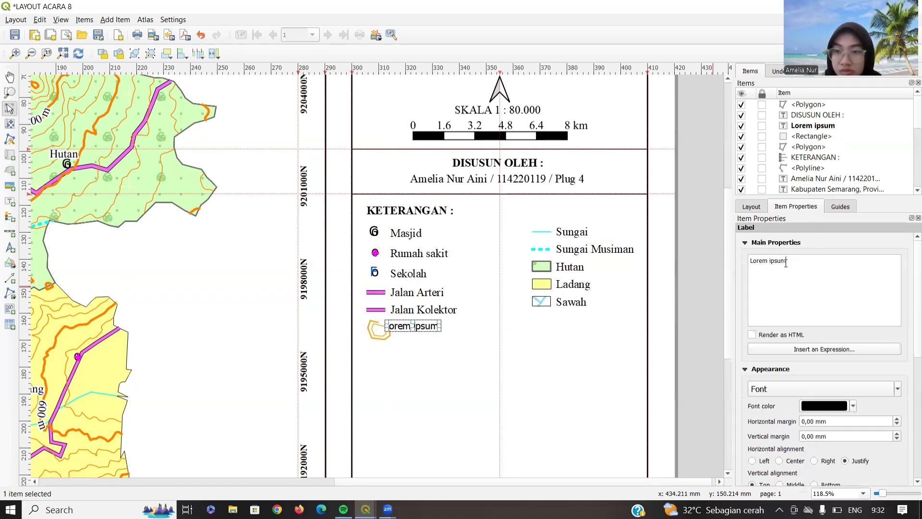
triple_click(749, 263)
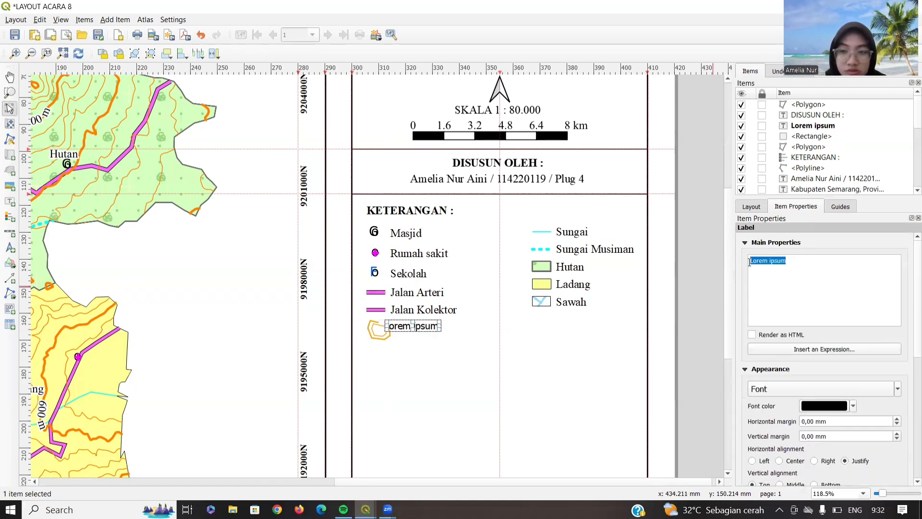
type("300M")
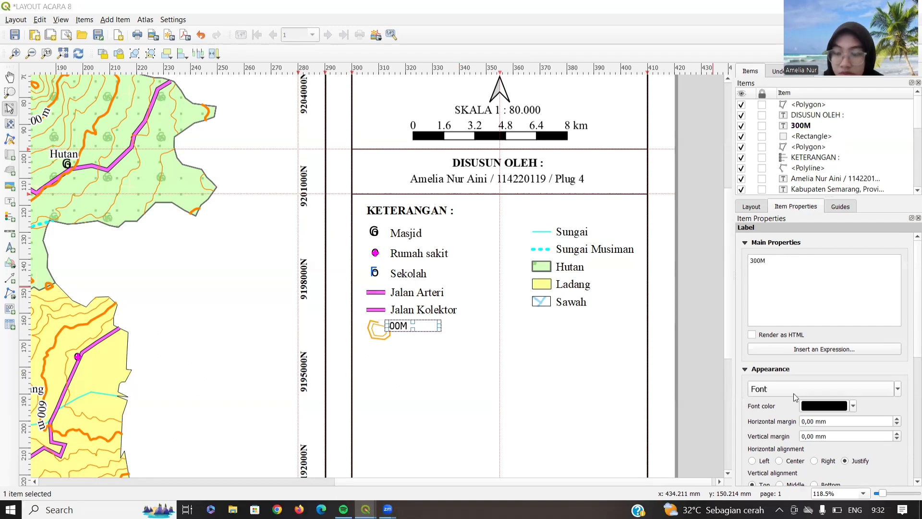
left_click(795, 393)
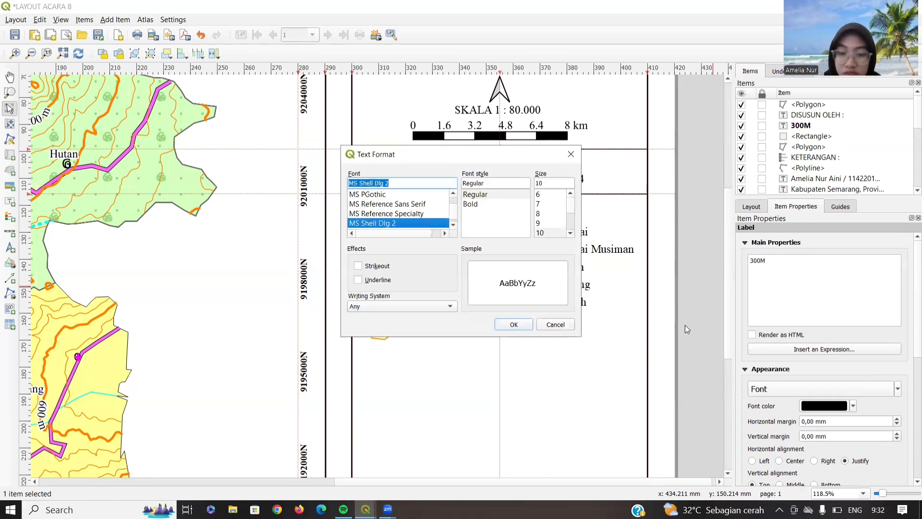
left_click(471, 203)
left_click(539, 194)
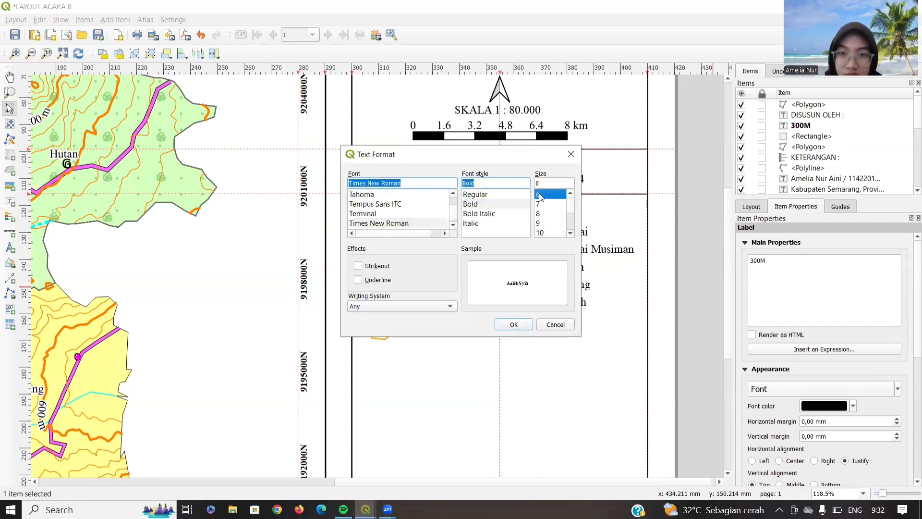
left_click(513, 325)
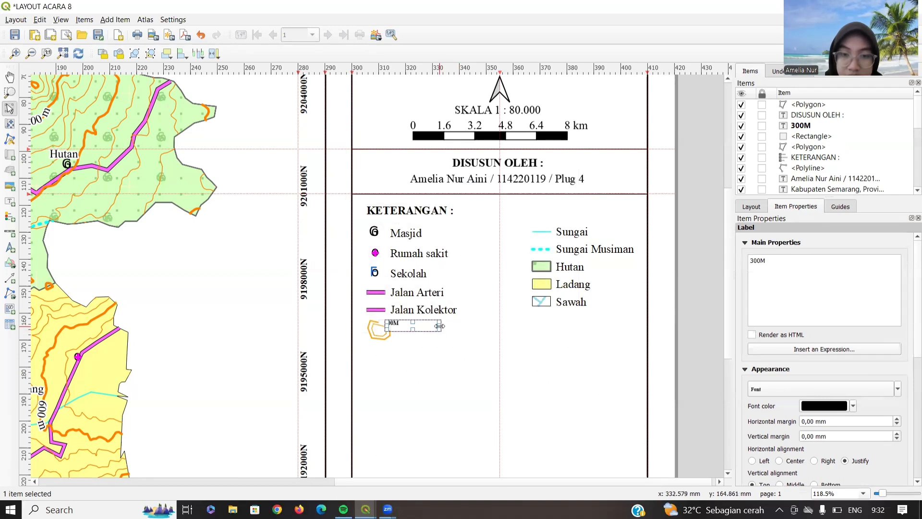
left_click_drag(440, 326, 404, 326)
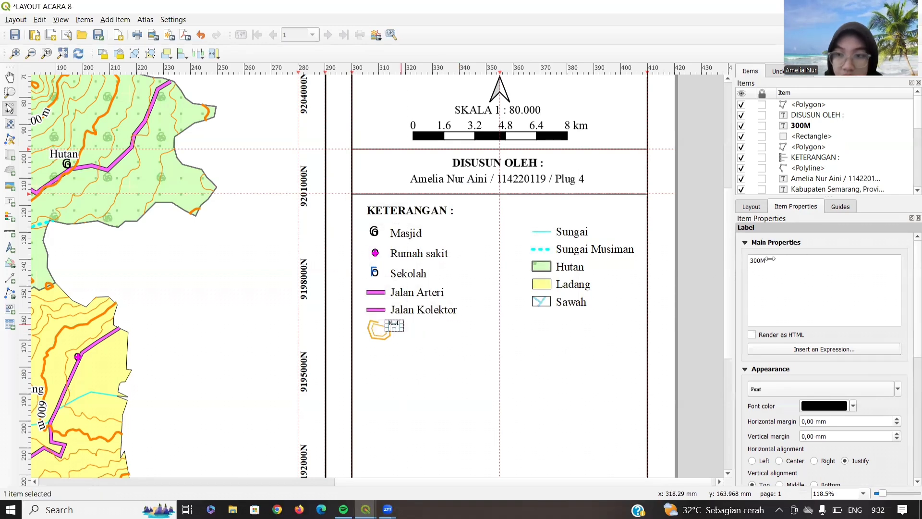
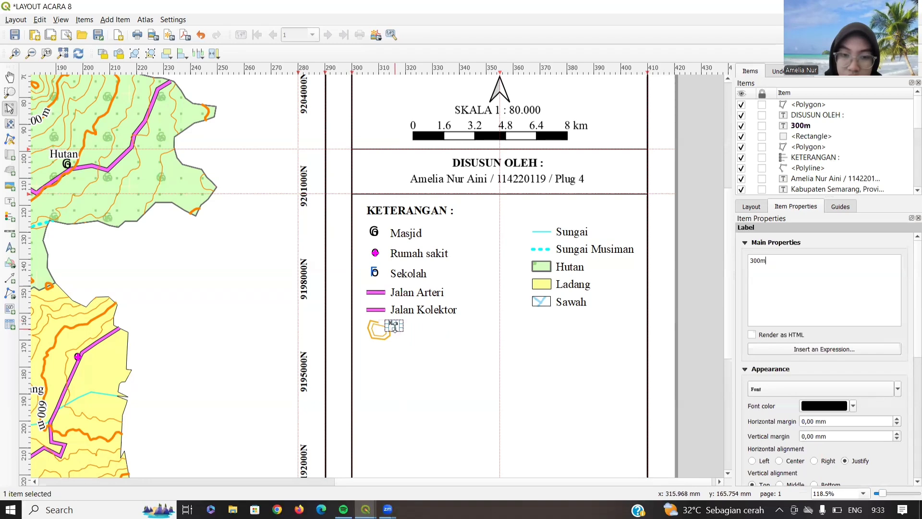
- Resize the '300M' label and move it just above-right of the contour legend symbol
left_click_drag(395, 325, 395, 324)
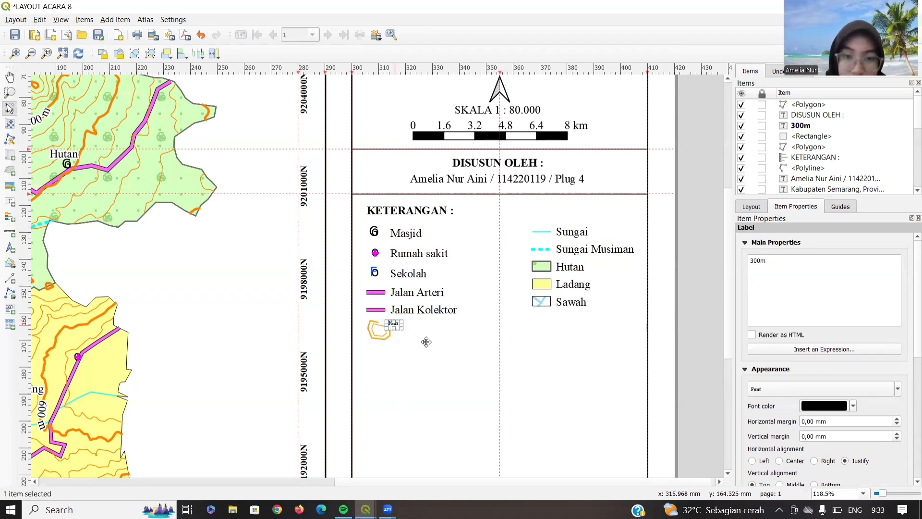
left_click(427, 341)
left_click(392, 323)
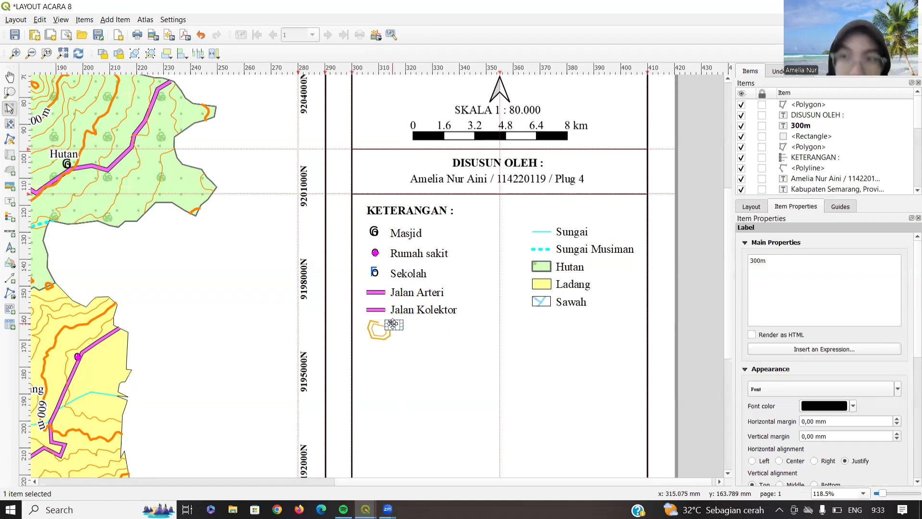
left_click_drag(393, 325, 386, 323)
left_click(457, 311)
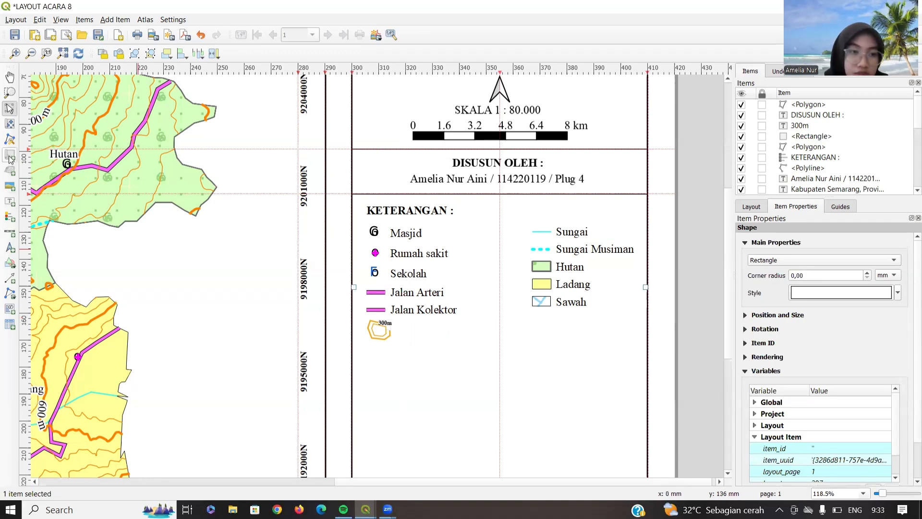
- Add a 'Kontur' label in 12 pt Times New Roman right of the contour symbol
left_click(10, 201)
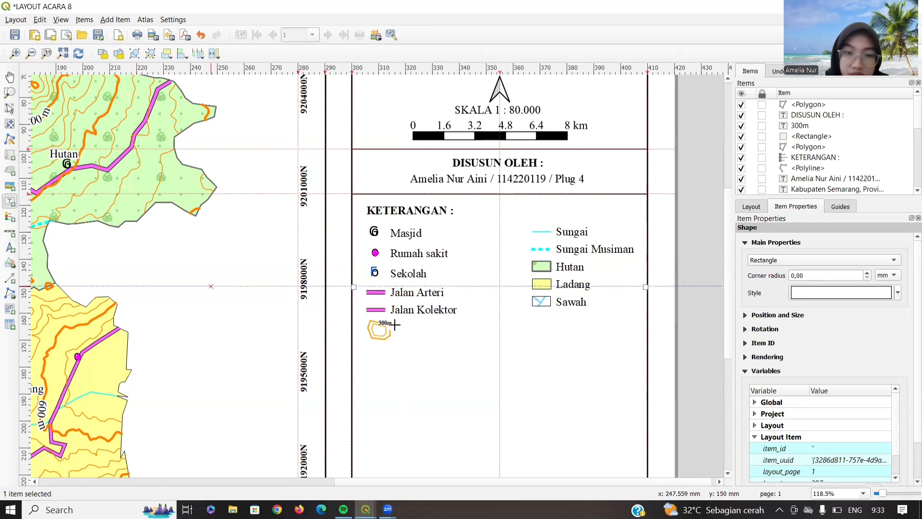
left_click_drag(396, 325, 426, 340)
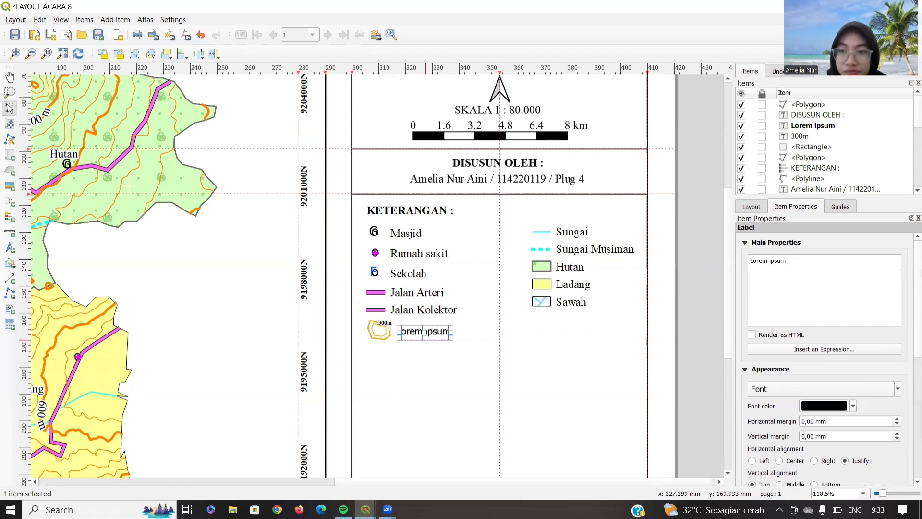
left_click_drag(788, 261, 747, 263)
type("Kontur")
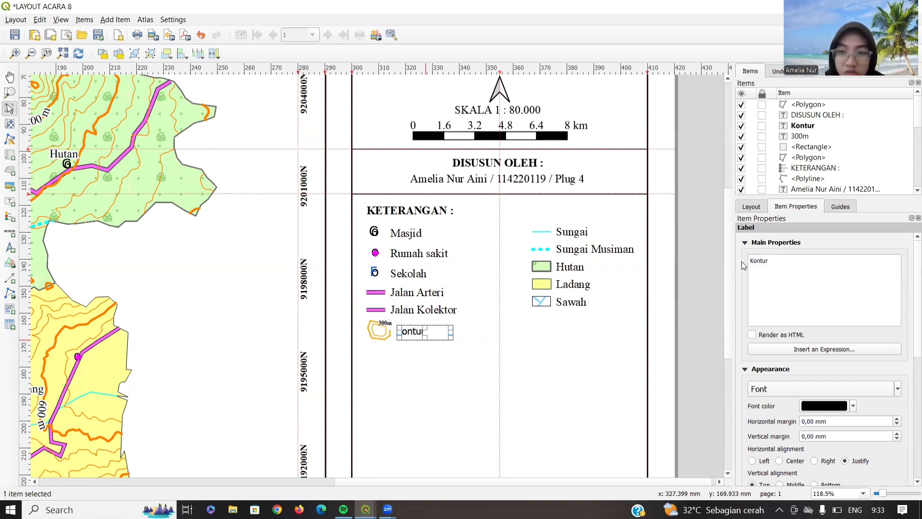
left_click(771, 389)
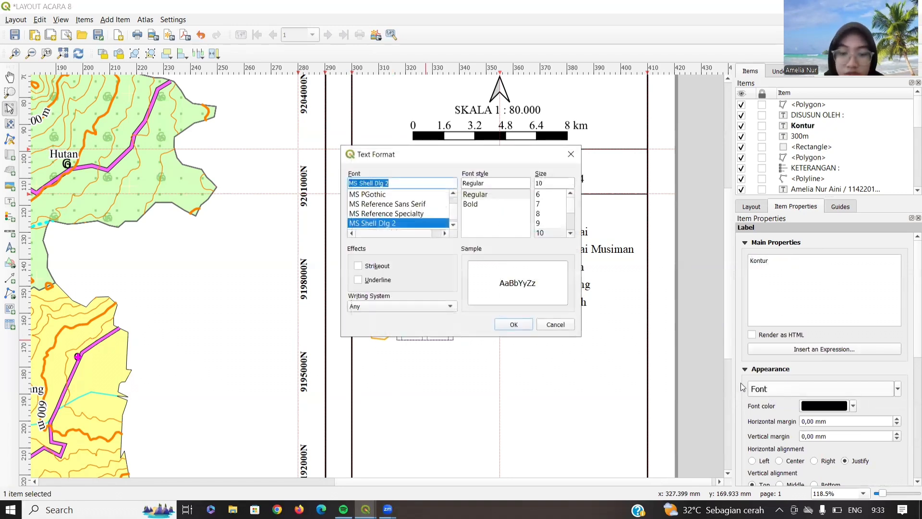
double_click(549, 184)
type("12")
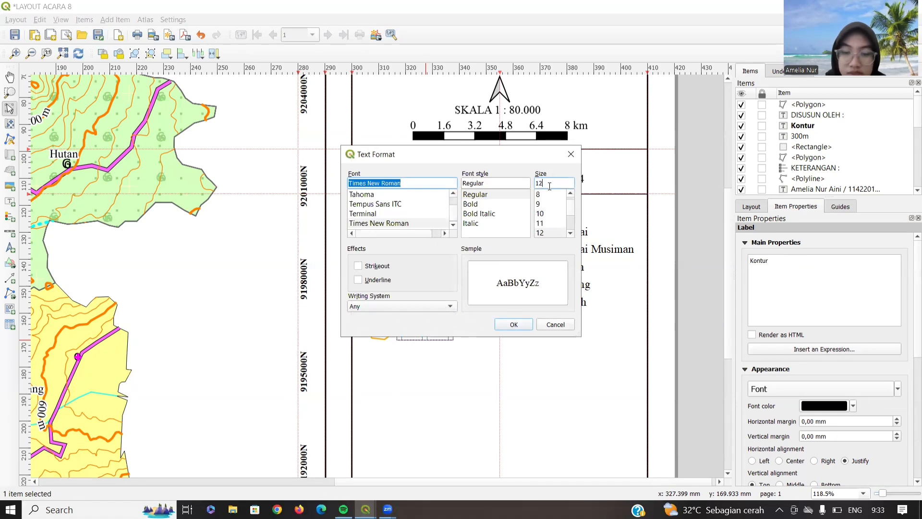
left_click(529, 324)
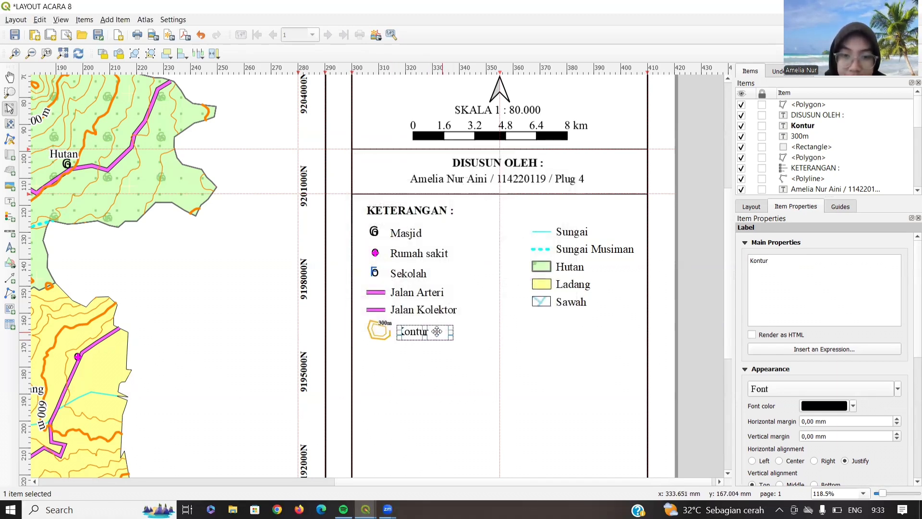
mouse_move(434, 331)
left_mouse_down()
mouse_move(381, 332)
mouse_move(432, 342)
left_mouse_up()
scroll(423, 329, "up", 2)
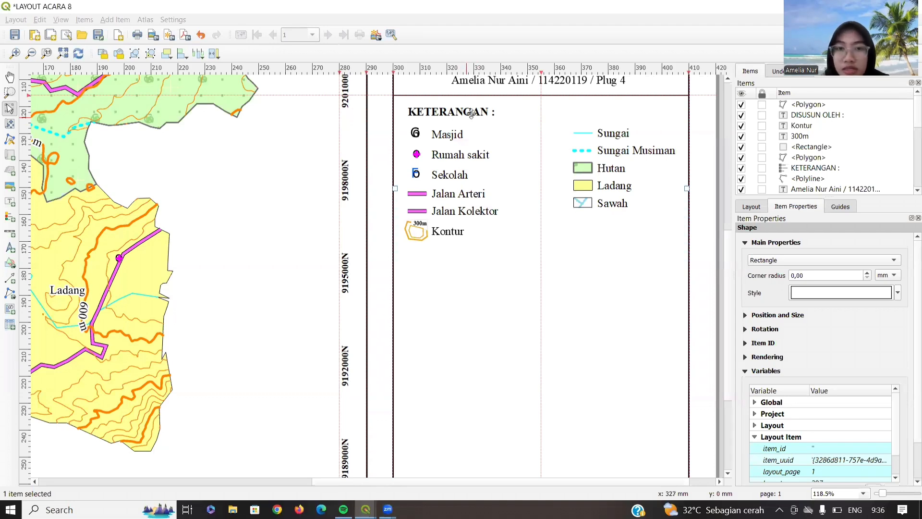
- Draw a horizontal divider polyline along a new guide under the legend
left_click_drag(458, 245, 459, 247)
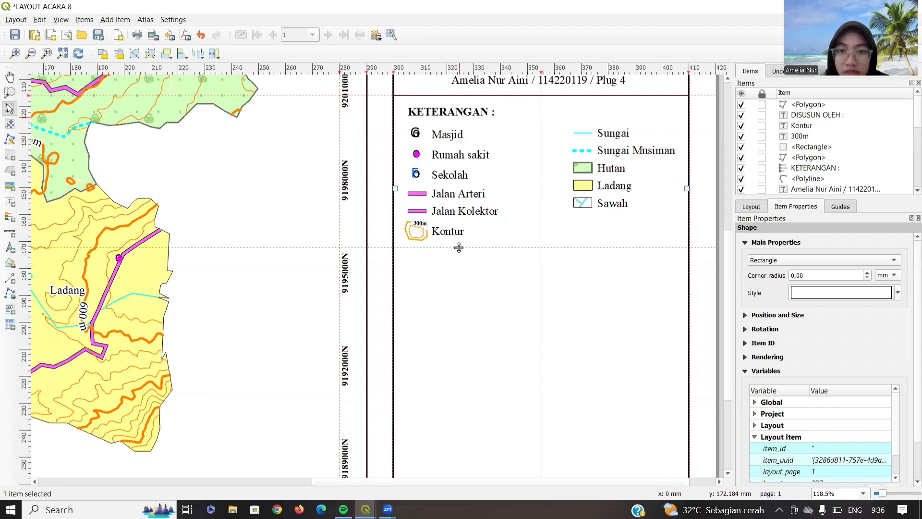
left_click(9, 293)
left_click(38, 308)
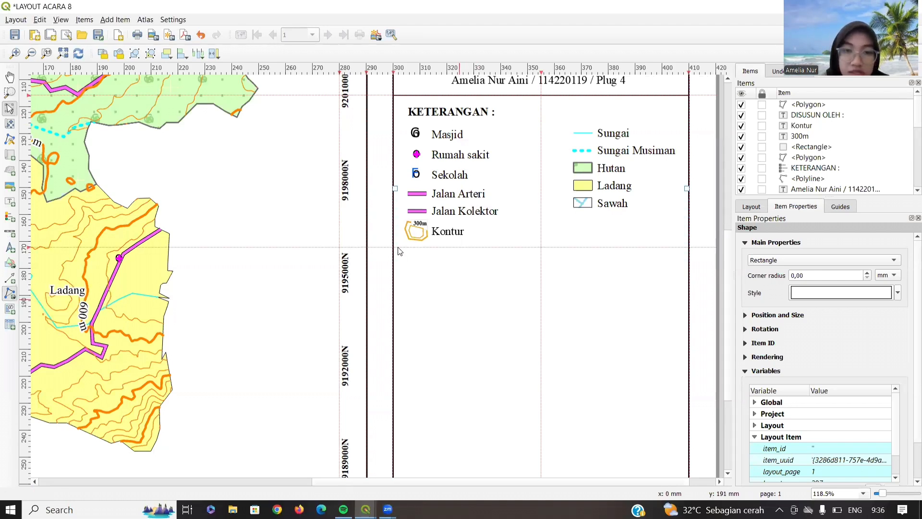
left_click(689, 247)
right_click(689, 247)
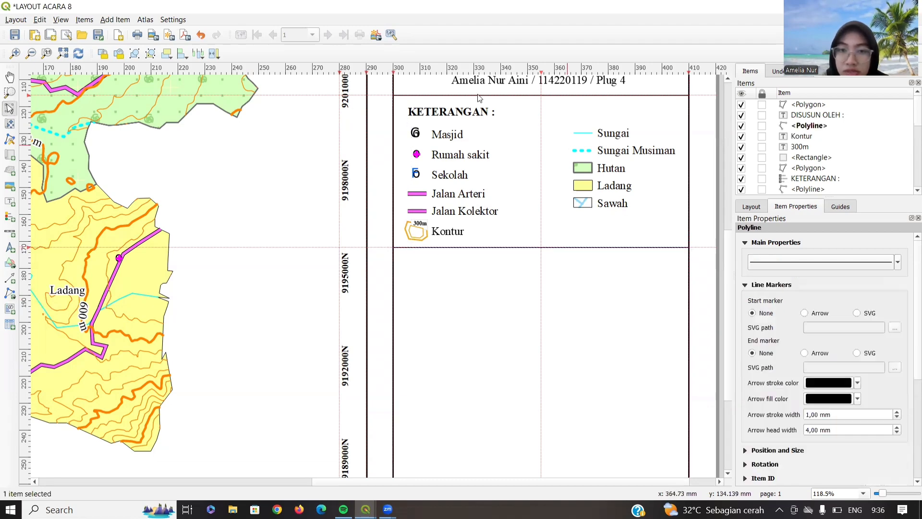
left_click(456, 107)
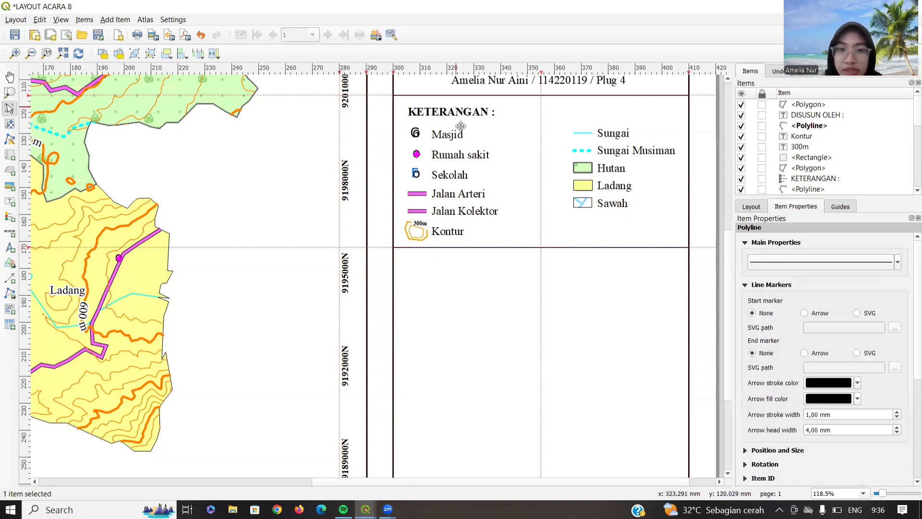
- Add a bold 12 pt Times New Roman 'Sumber :' label below the divider
left_click(8, 203)
left_click_drag(402, 254, 448, 270)
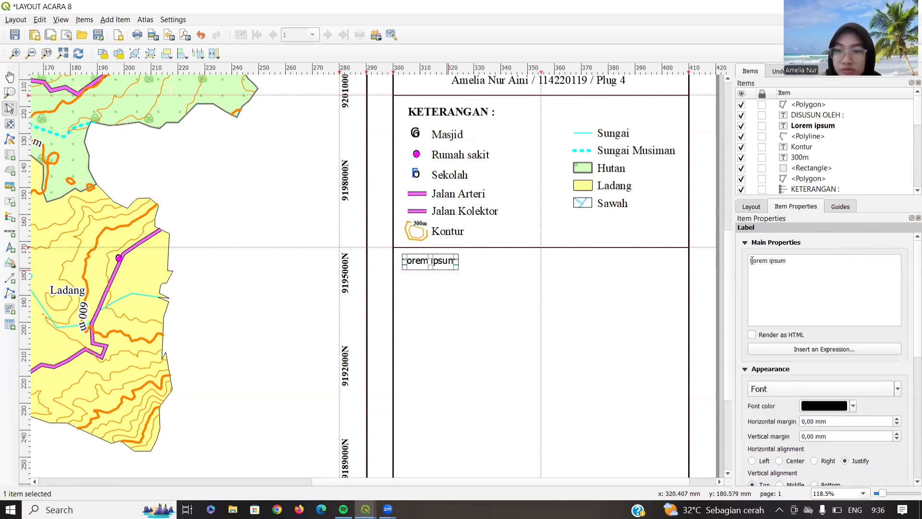
triple_click(751, 260)
type("Sumber :")
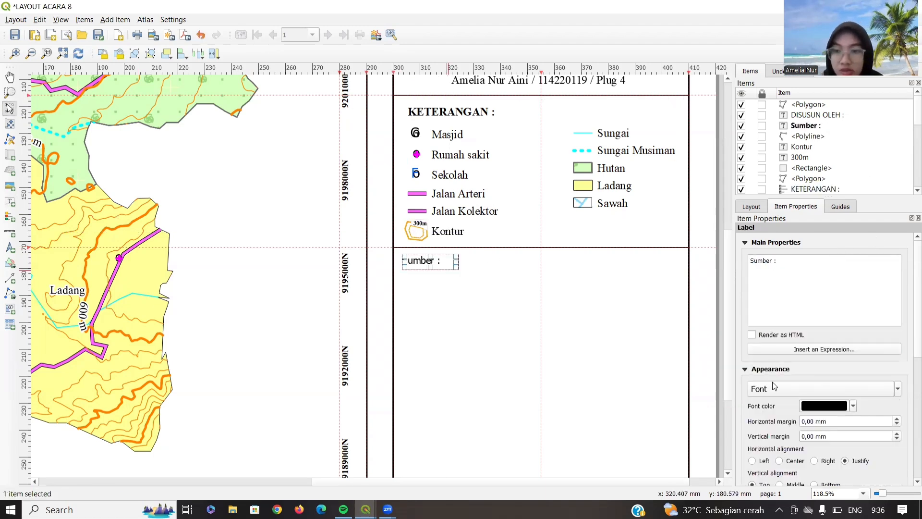
left_click(775, 387)
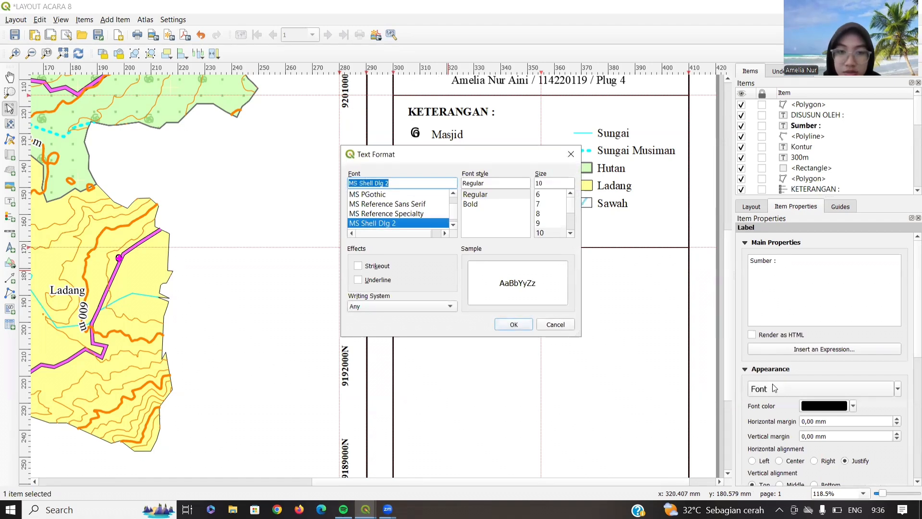
type("ti")
left_click(470, 203)
key("Tab")
type("12")
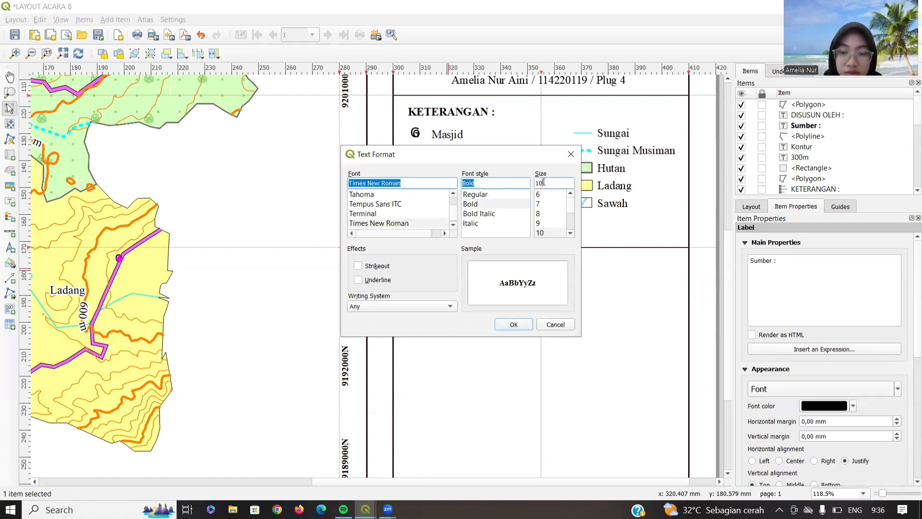
left_click(515, 323)
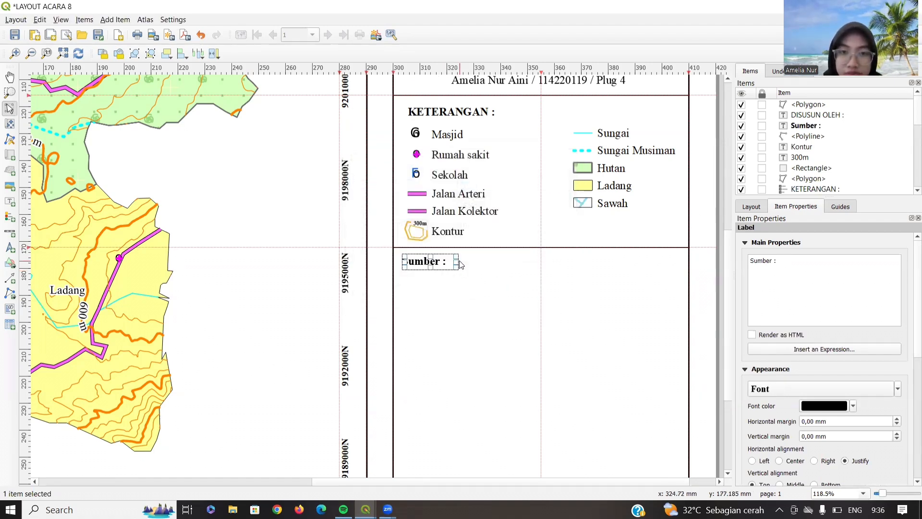
left_click(10, 202)
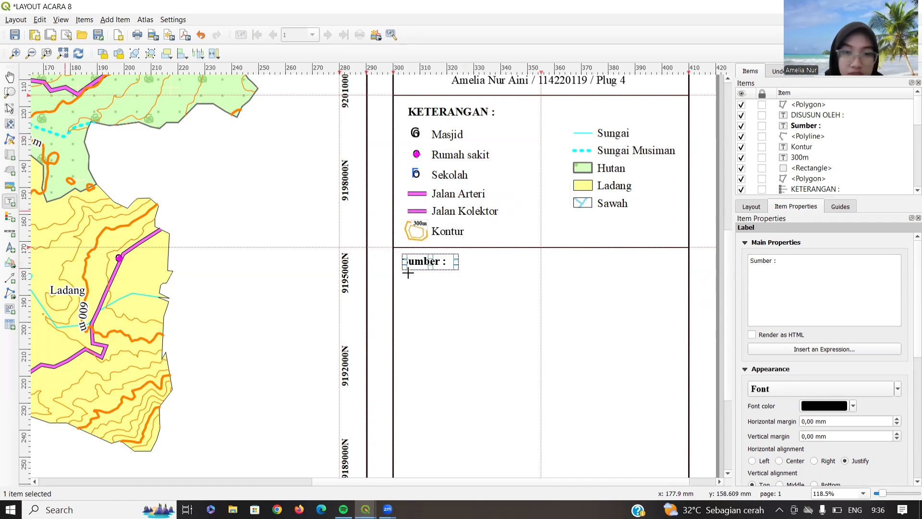
- Add a label reading 'Peta RBI Lembar Kabupaten Semarang Skala 1 : 25.000' beneath the heading
left_click_drag(405, 274, 675, 285)
left_click_drag(539, 285, 539, 292)
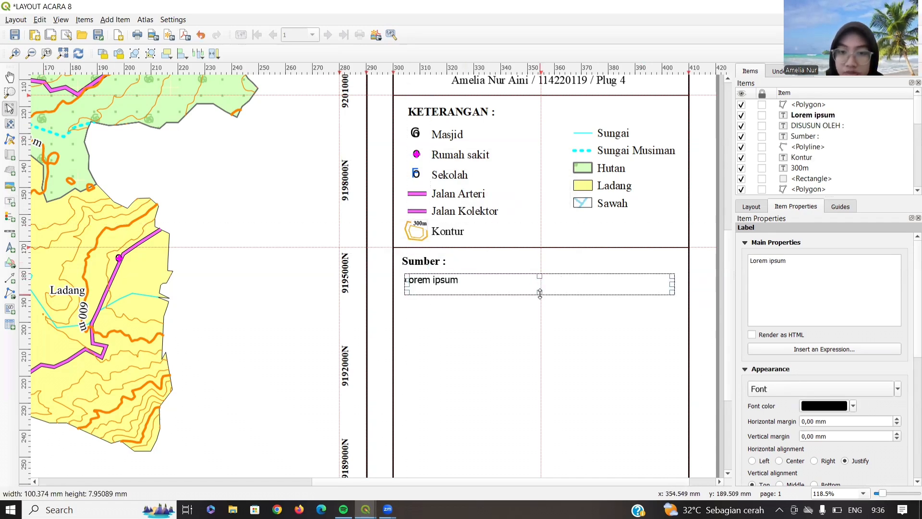
triple_click(751, 261)
type("P")
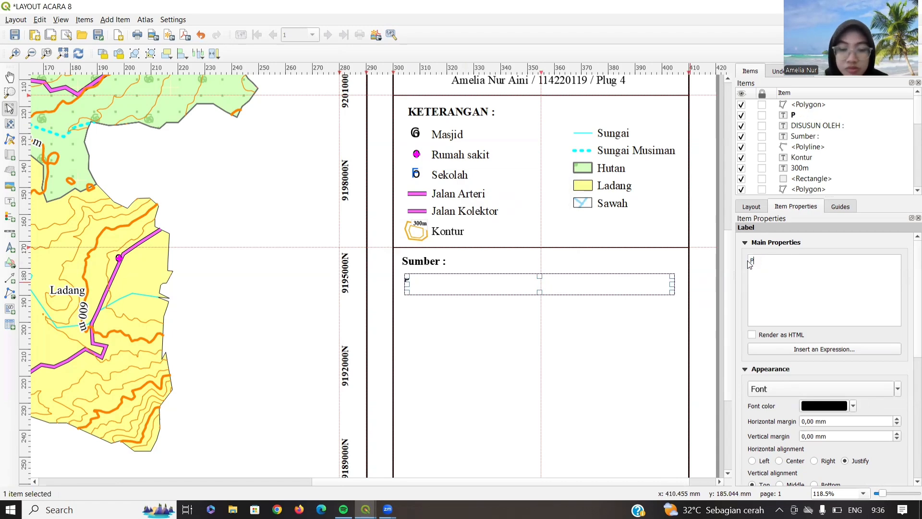
type("eta")
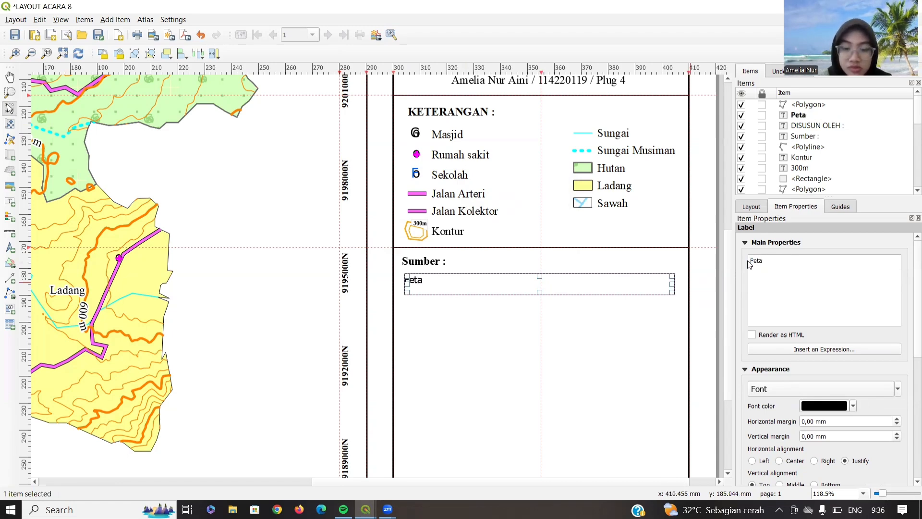
type(" RBI Lembar K")
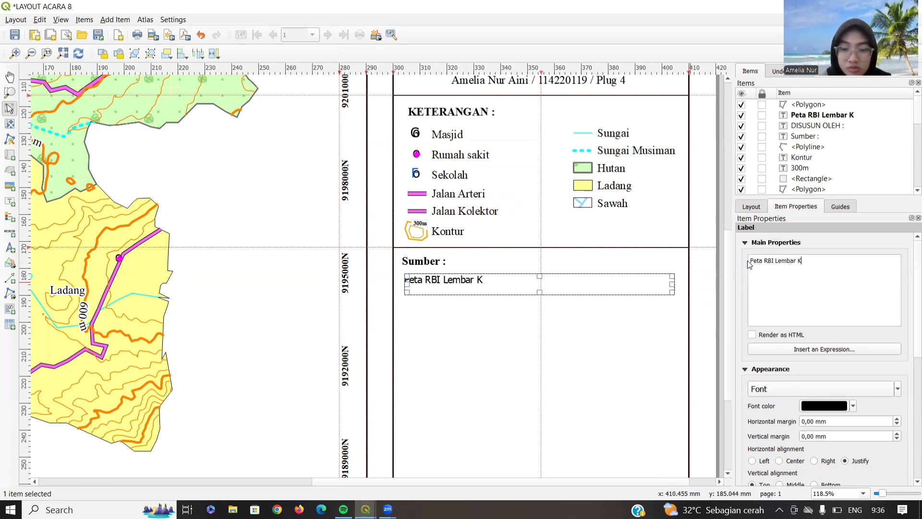
type("abupayten Semarang Skala 1 : 25")
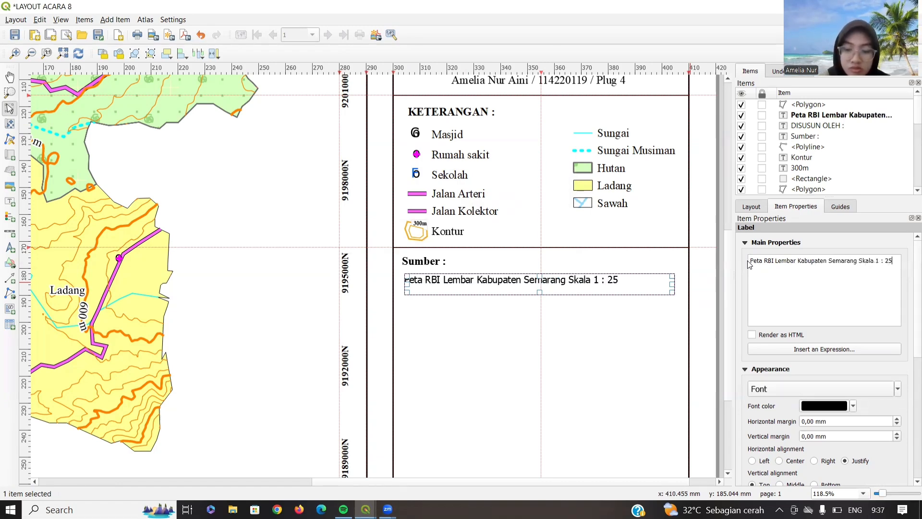
type("000")
- Set the source text to 12 pt and place it directly under 'Sumber :'
left_click(768, 391)
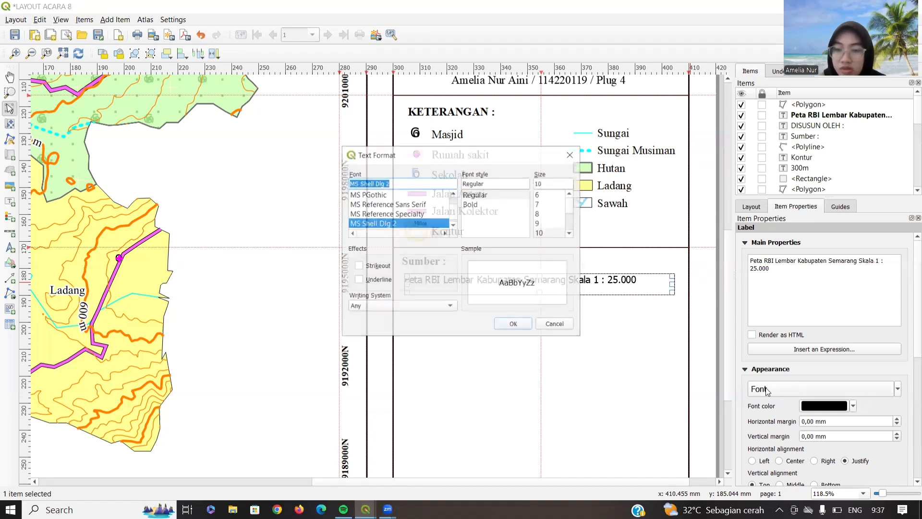
key("Escape")
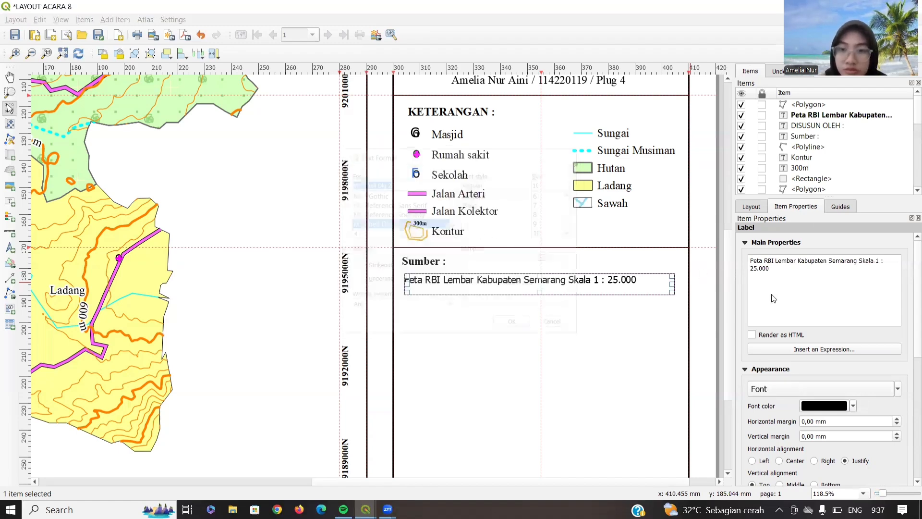
left_click(782, 387)
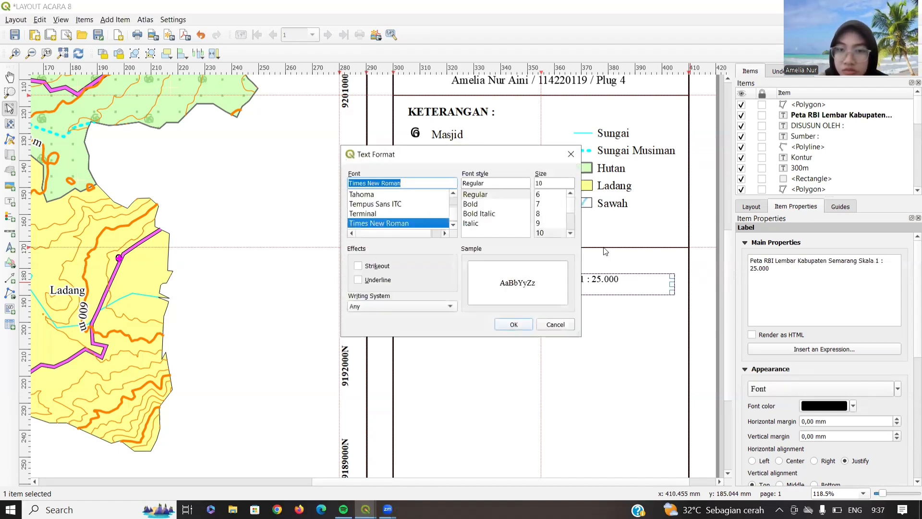
double_click(559, 182)
type("12")
key("Return")
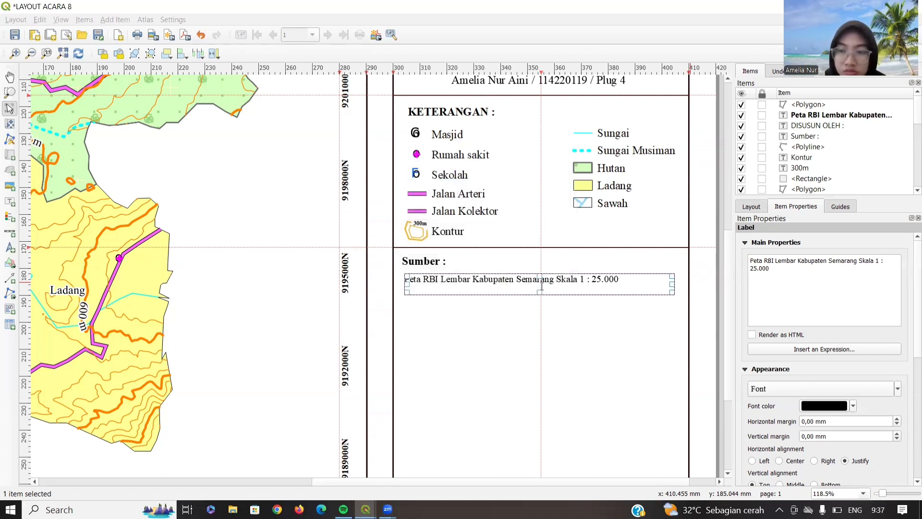
left_click_drag(479, 278, 482, 275)
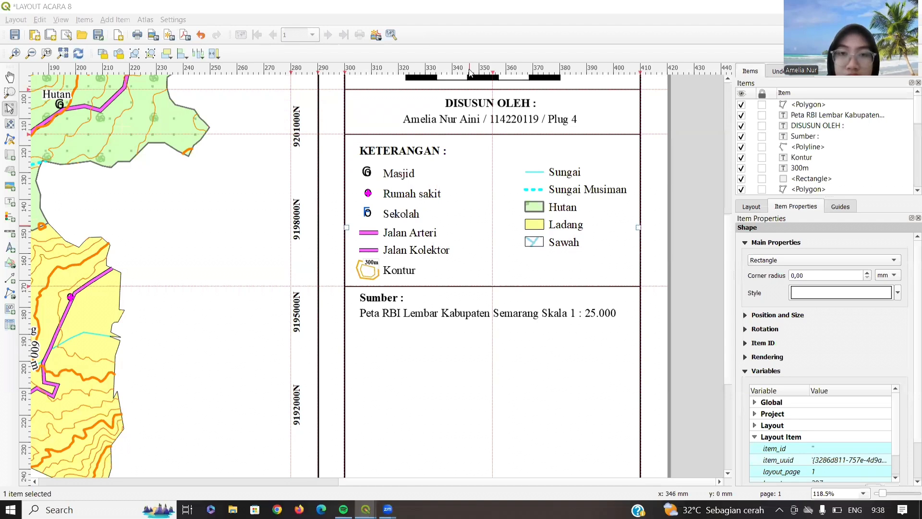
- Duplicate the 'Sumber :' heading and place the copy below the source text
left_click_drag(470, 70, 461, 329)
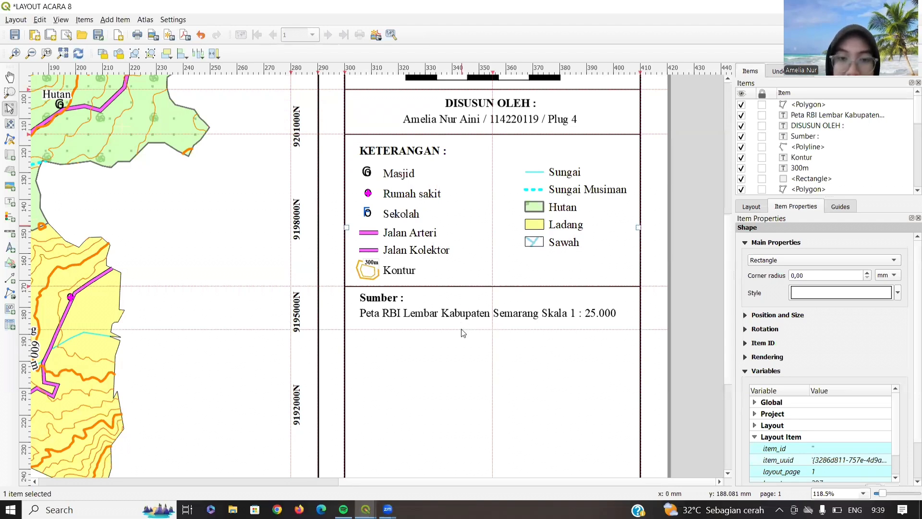
left_click(383, 295)
key("ctrl+c")
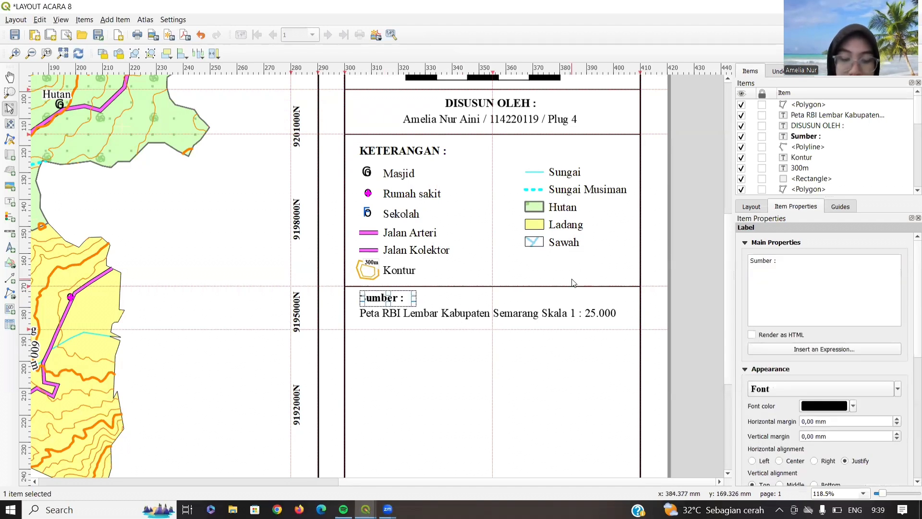
key("ctrl+v")
left_click_drag(600, 303, 379, 358)
- Draw a horizontal separator line across the side panel
left_click(8, 297)
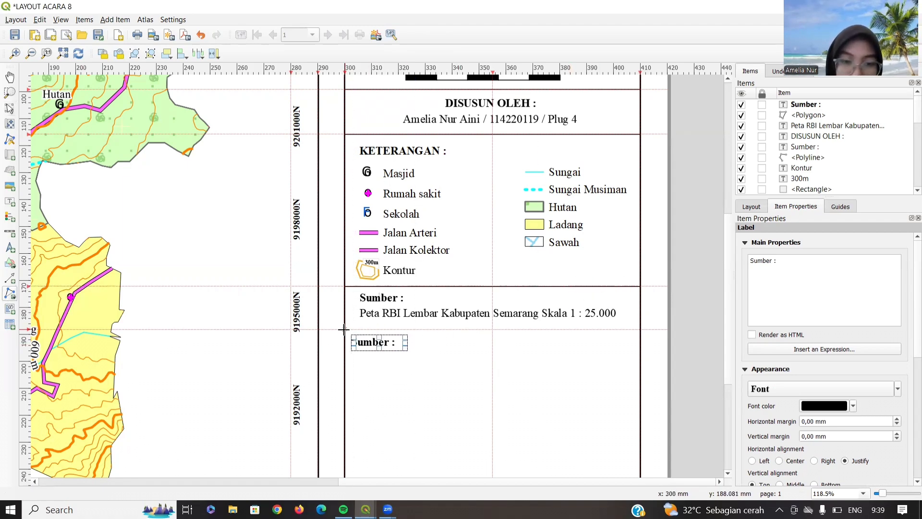
left_click(344, 330)
left_click(640, 329)
right_click(640, 330)
- Rename the duplicated heading to 'Sistem Koordinat Peta :'
left_click(380, 343)
triple_click(755, 264)
type("Sistem Koordina")
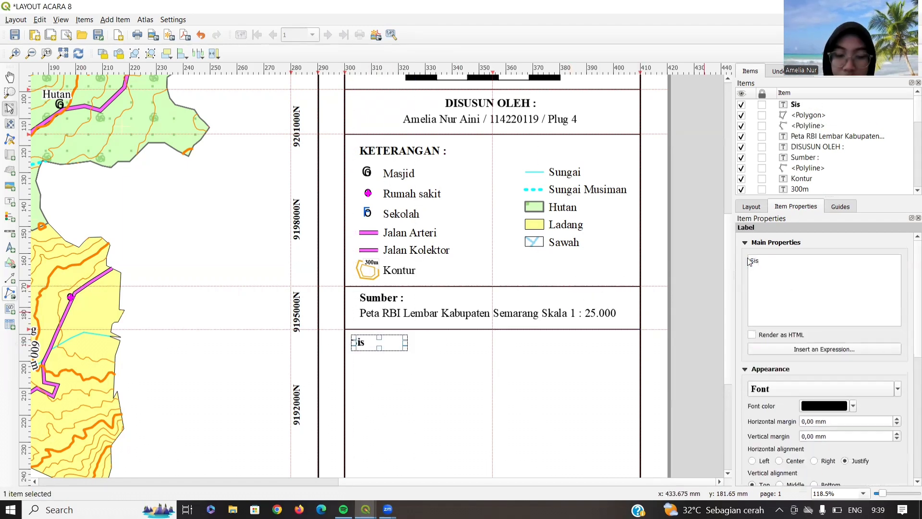
type("t Peta :")
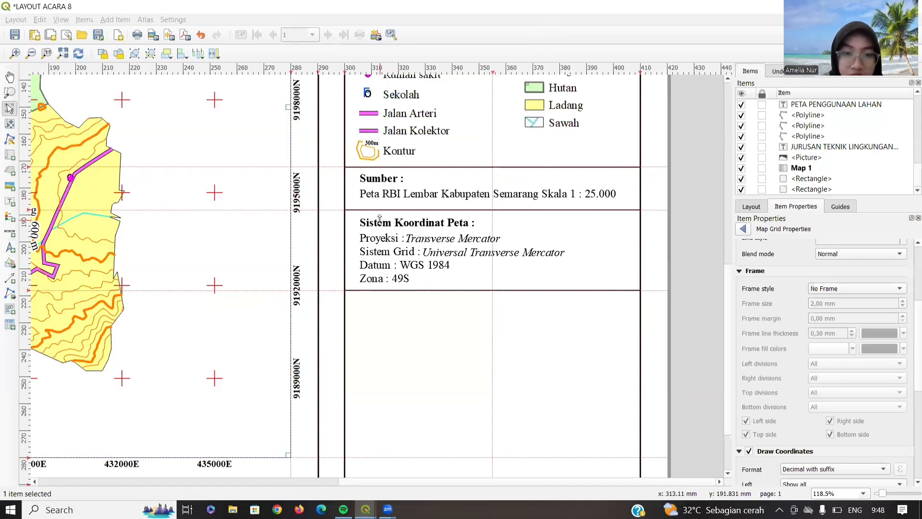
- Copy the 'Sistem Koordinat Peta :' heading and paste a spare copy below the coordinate section
left_click(398, 219)
left_click_drag(401, 235, 399, 227)
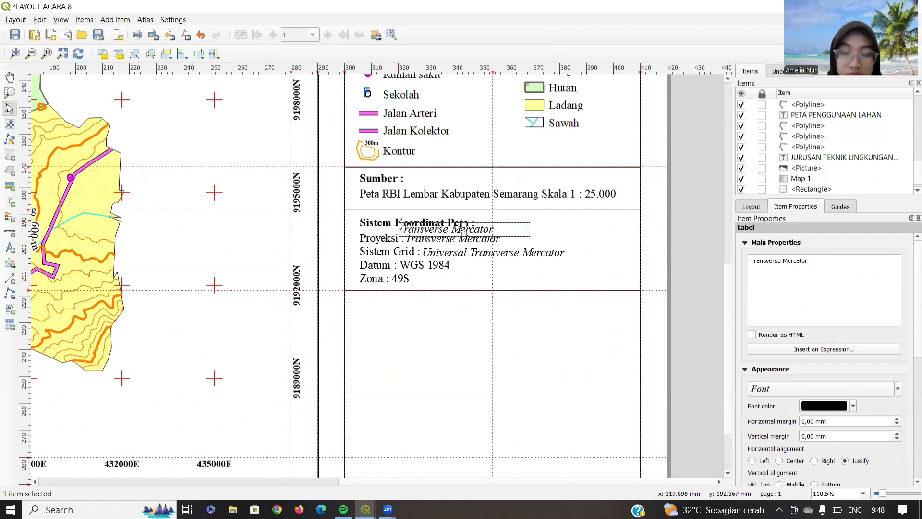
key("ctrl+z")
left_click(412, 226)
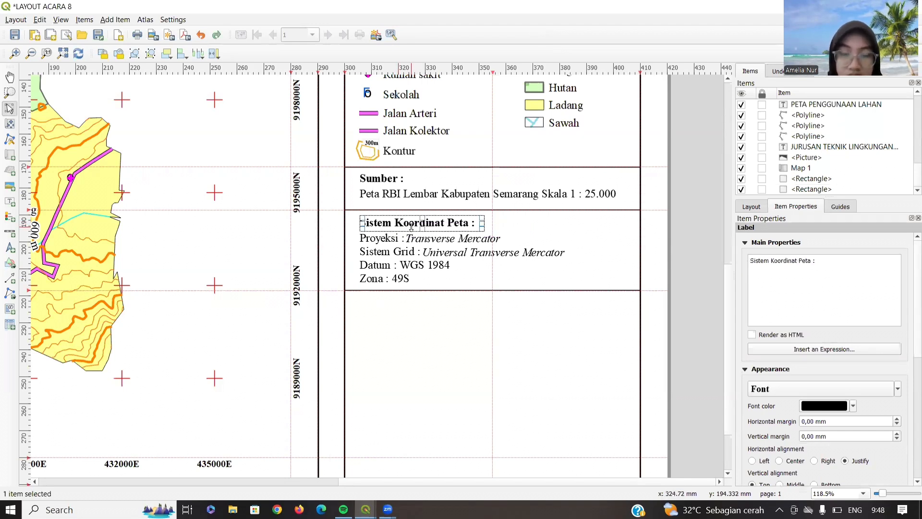
right_click(410, 227)
left_click(442, 259)
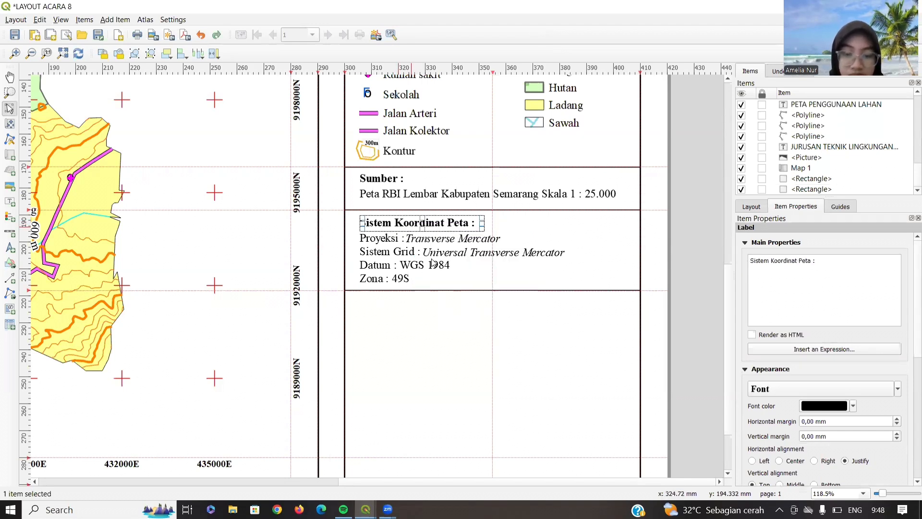
key("ctrl+v")
left_click_drag(500, 265, 431, 305)
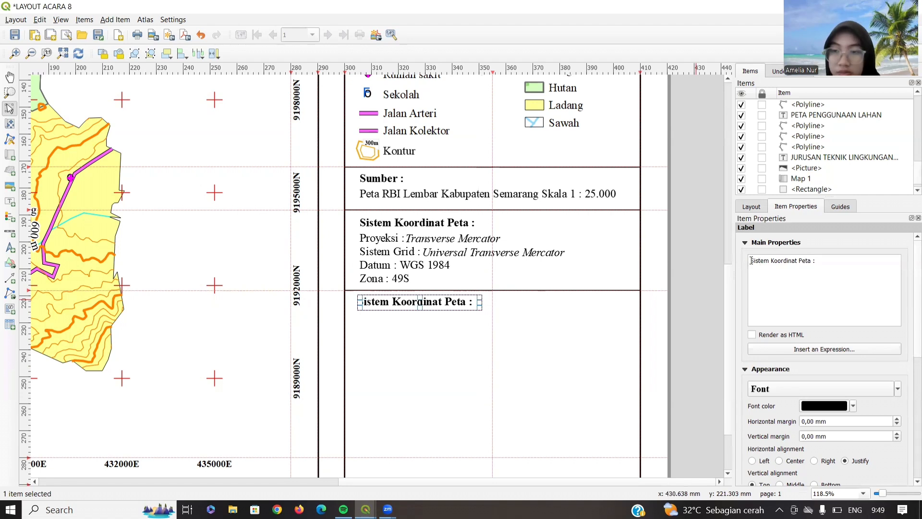
- Rename the spare heading to 'INSET :' and draw an empty rectangle frame beneath it
left_click_drag(811, 261, 751, 260)
type("INSET")
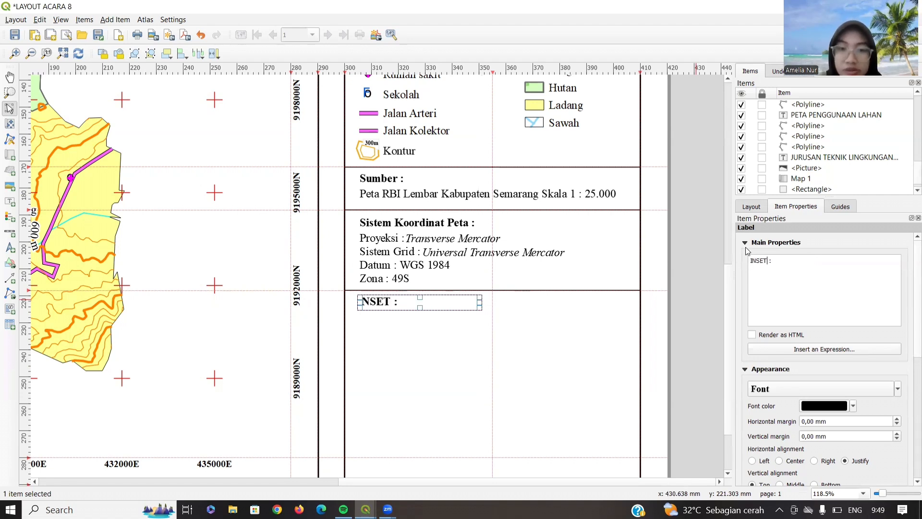
left_click(10, 264)
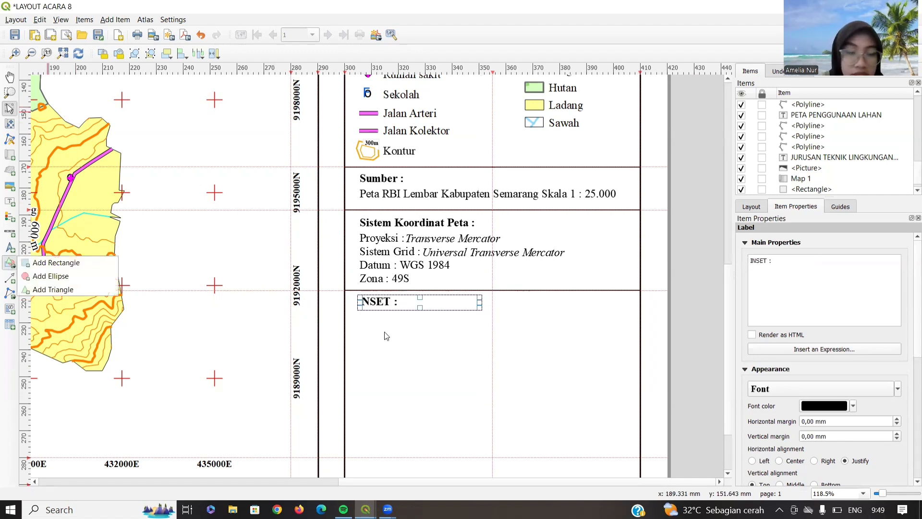
left_click(46, 263)
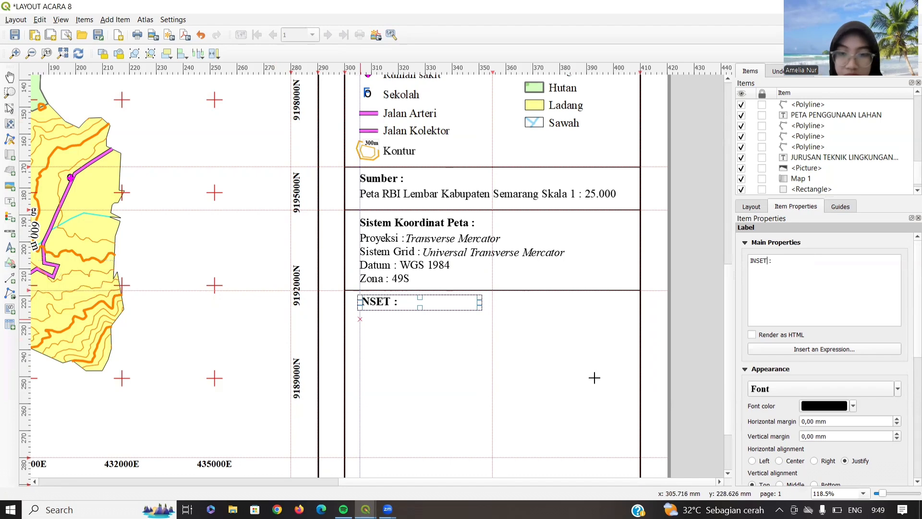
left_click_drag(360, 319, 627, 422)
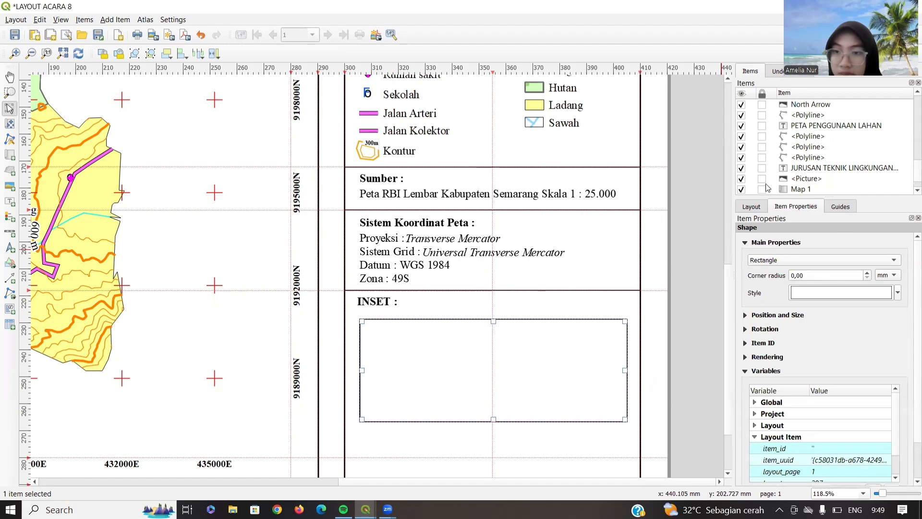
- Lock the layers of Map 1
scroll(795, 168, "down", 1)
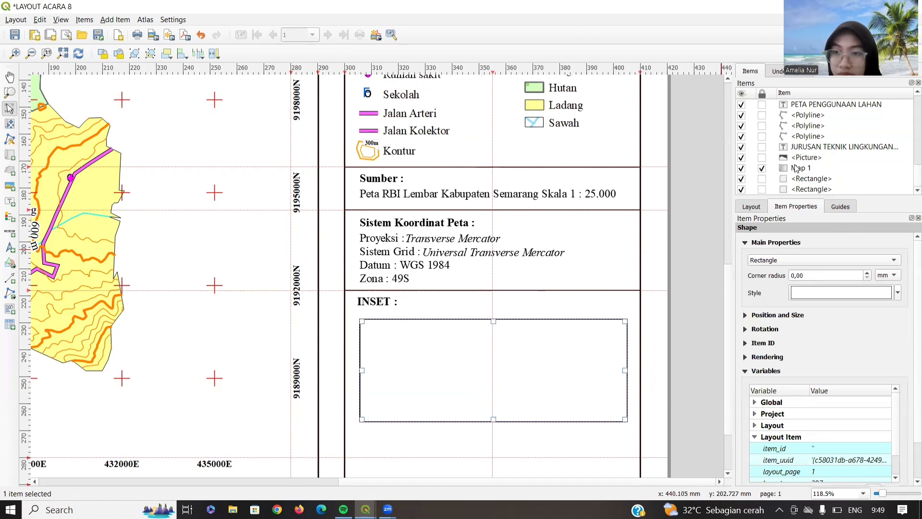
left_click(797, 168)
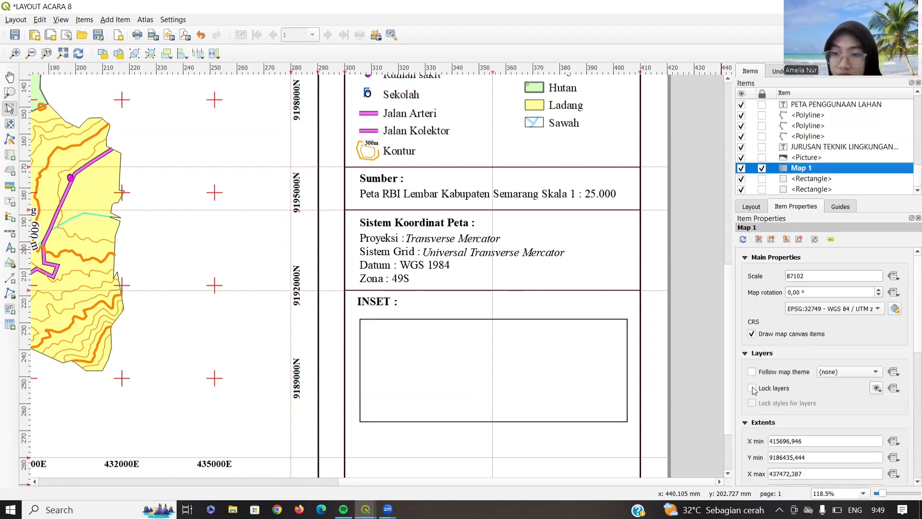
left_click(752, 388)
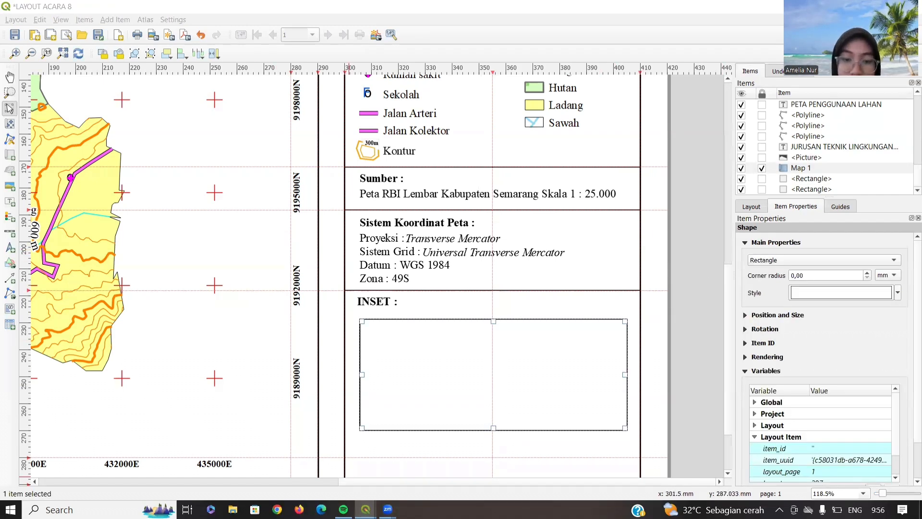
- In the main project window, add the INDONESIA_KAB.shp regency shapefile as a layer
mouse_move(365, 510)
left_click(339, 459)
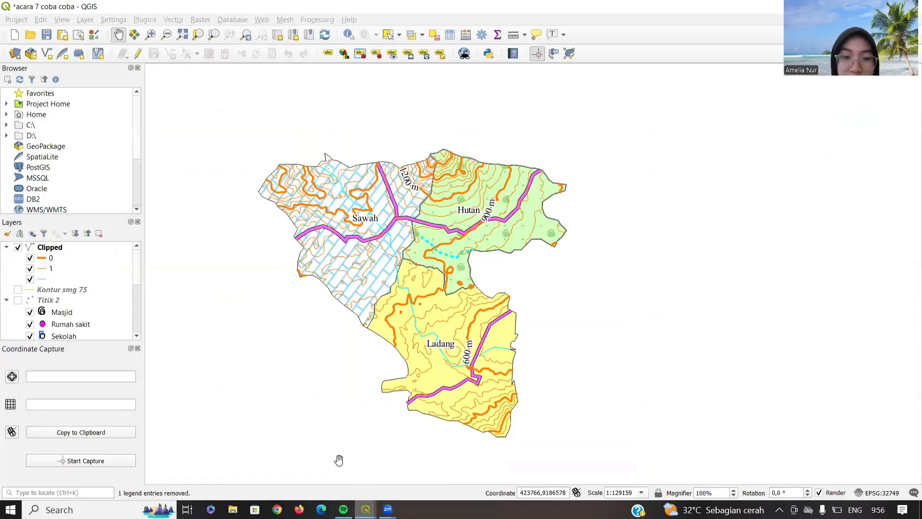
left_click(16, 53)
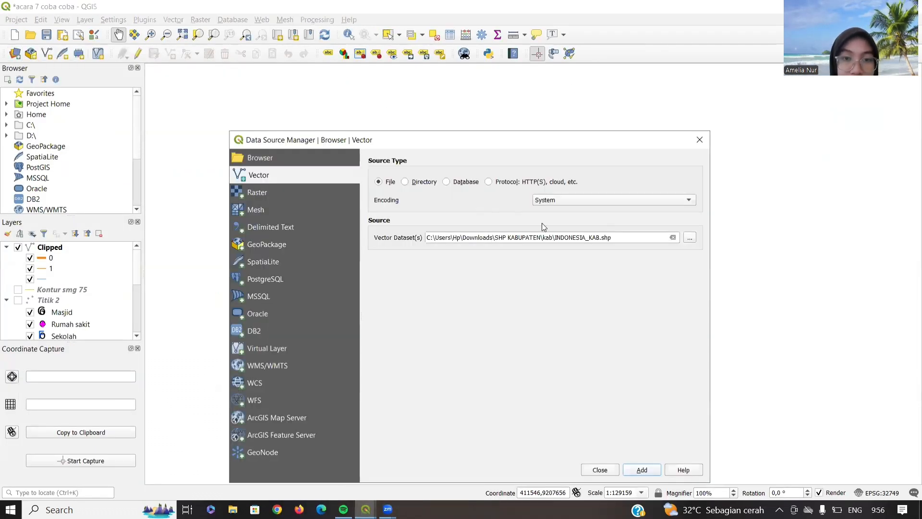
left_click(643, 470)
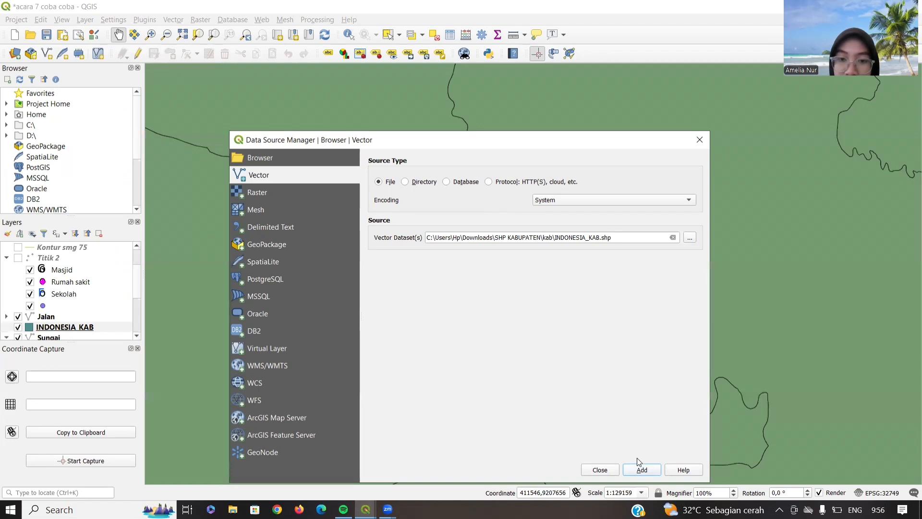
left_click(604, 468)
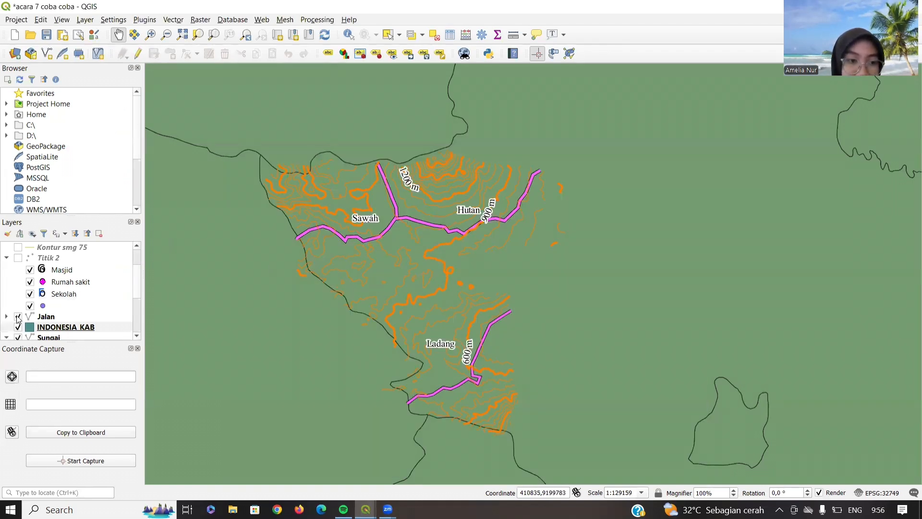
- Hide the Jalan, Batas Administrasi and Clipped layers
left_click(18, 317)
scroll(23, 268, "down", 3)
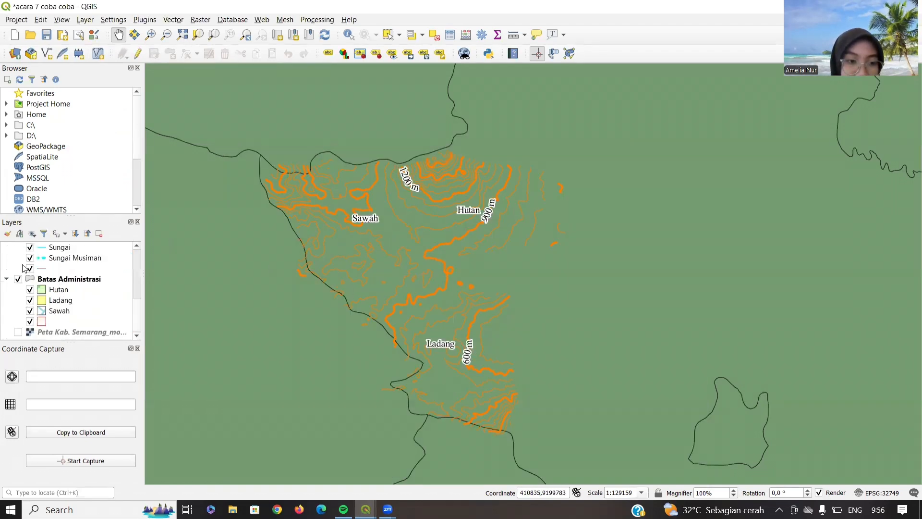
left_click(19, 283)
scroll(19, 284, "up", 4)
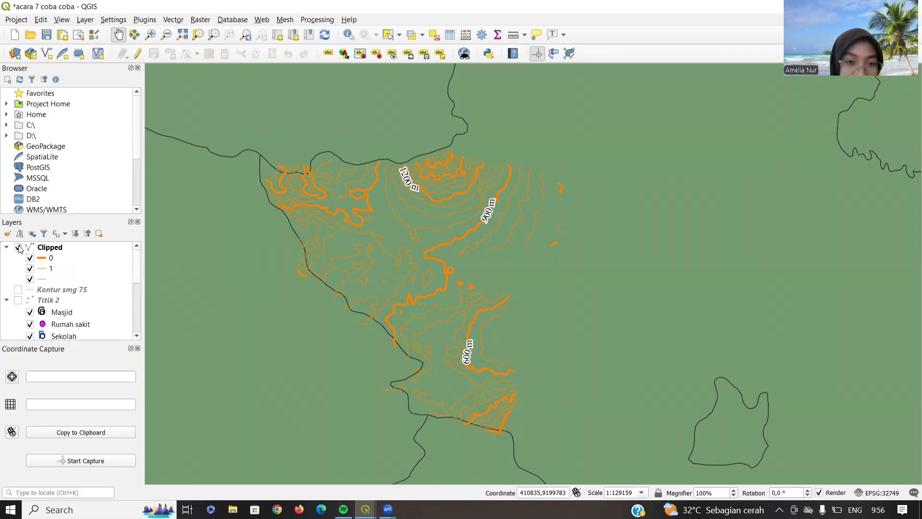
left_click(18, 248)
scroll(384, 269, "down", 3)
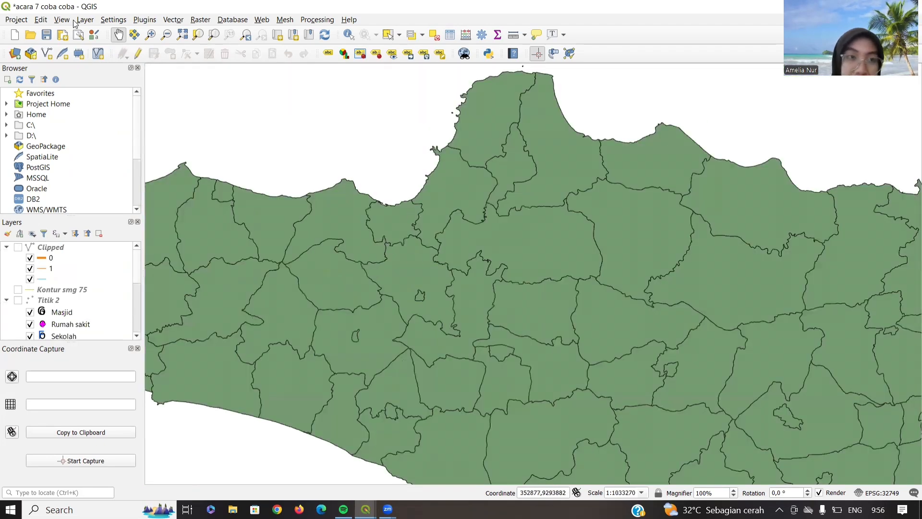
left_click(85, 19)
- Create the 'Laut' shapefile with Polygon geometry and a Keterangan text field
mouse_move(120, 42)
left_click(296, 57)
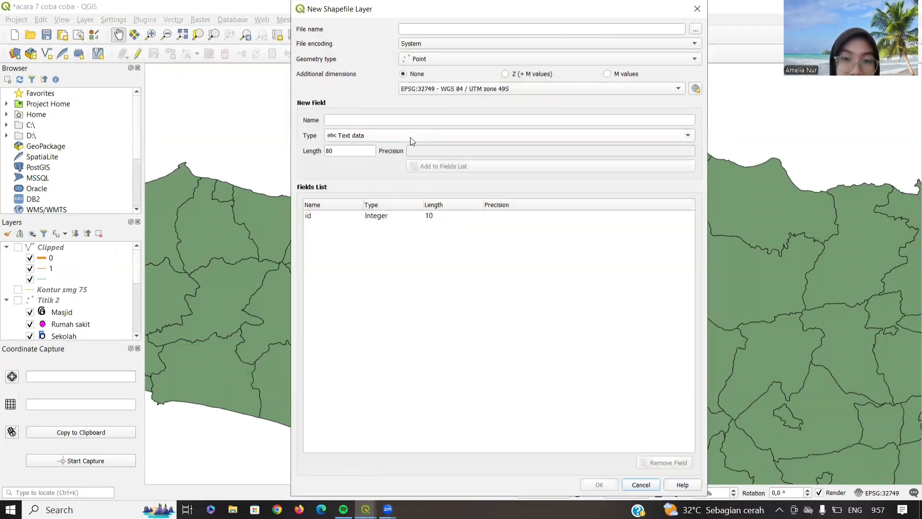
left_click(695, 30)
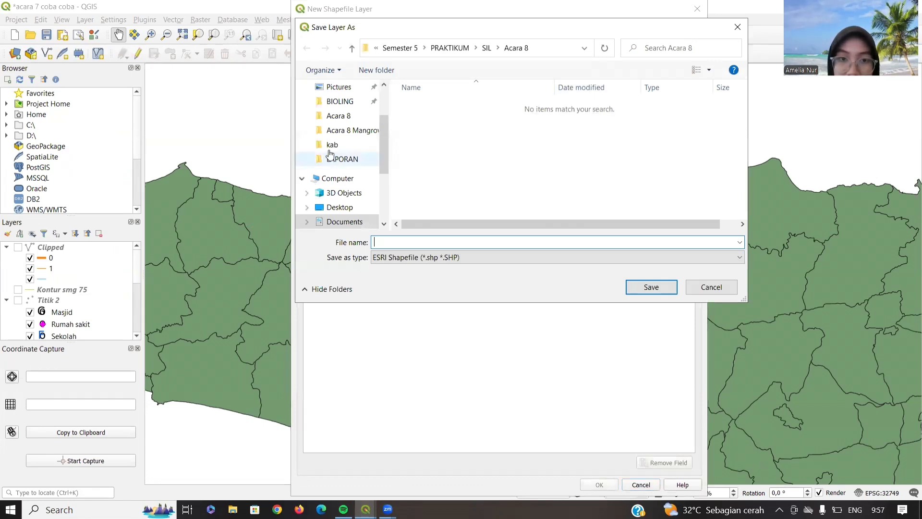
left_click(406, 241)
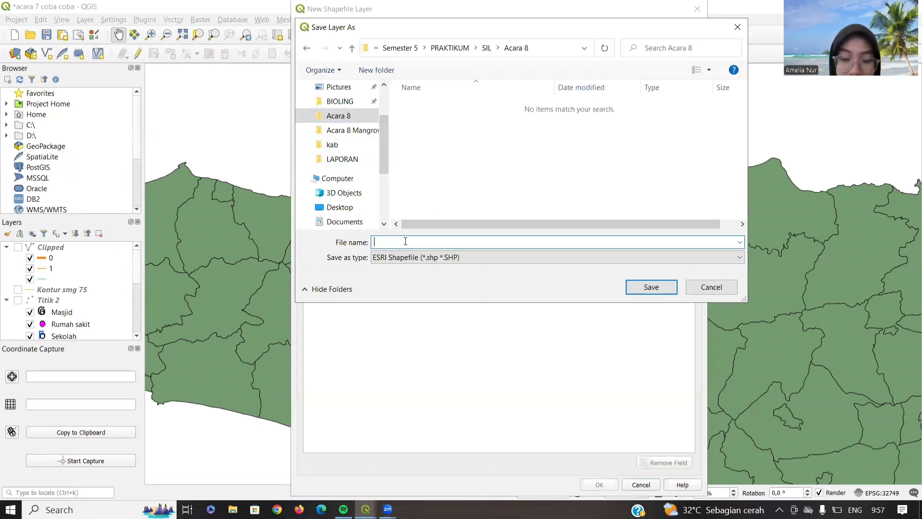
type("Laut")
key("Return")
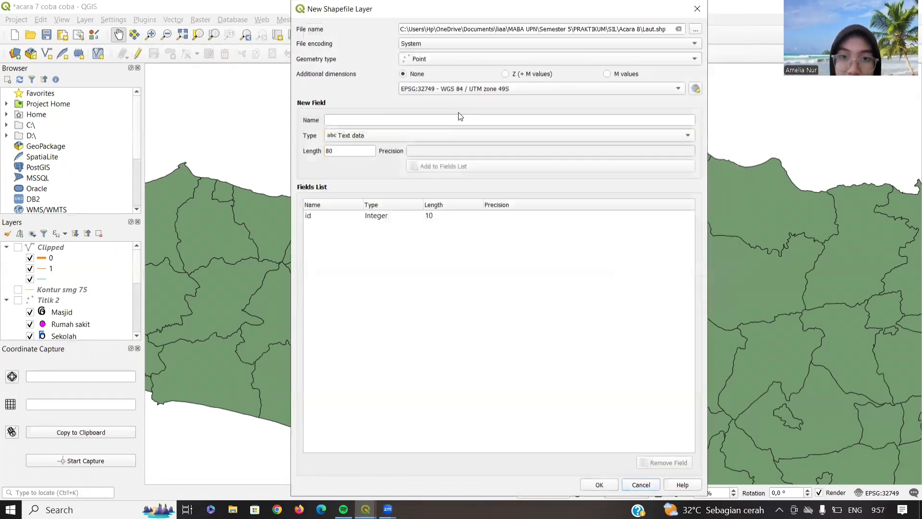
left_click(485, 59)
left_click(486, 95)
type("Keterangan")
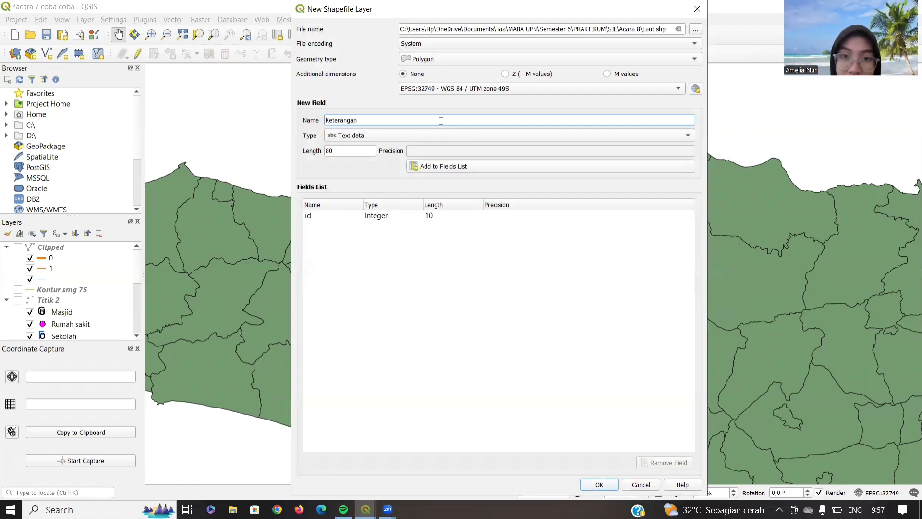
left_click(467, 166)
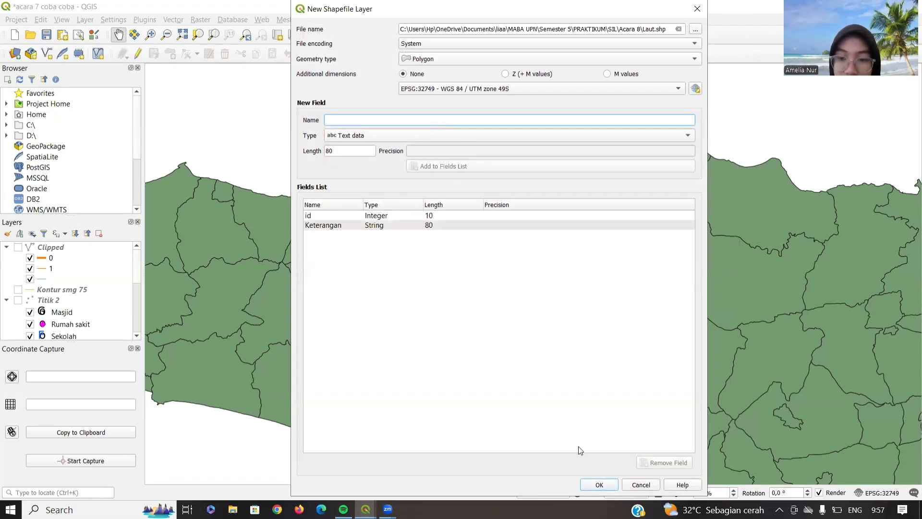
left_click(598, 484)
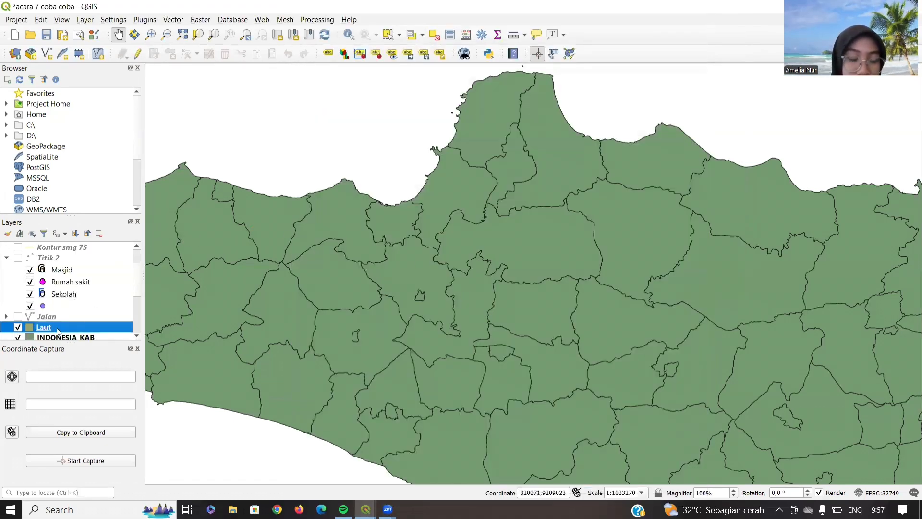
- Move Laut below INDONESIA_KAB and digitise a sea polygon off the north coast
left_click_drag(44, 329, 46, 342)
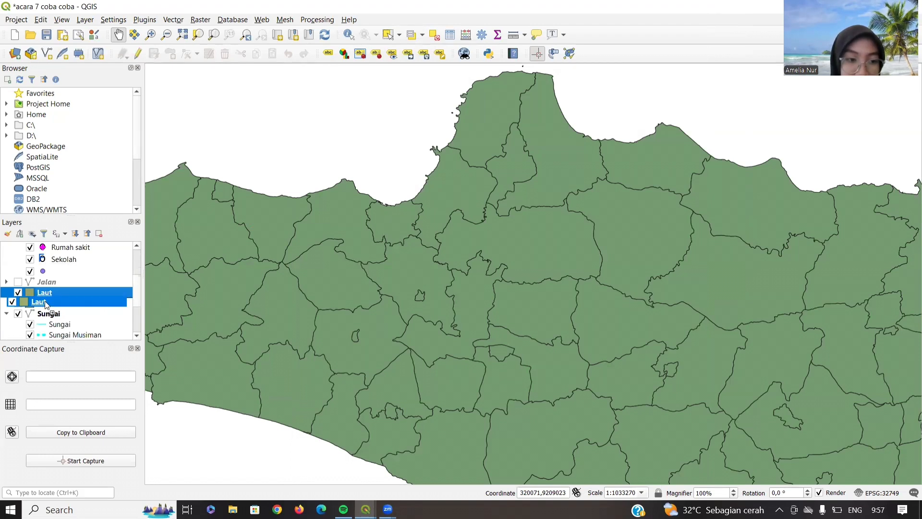
left_click(139, 53)
left_click(530, 440)
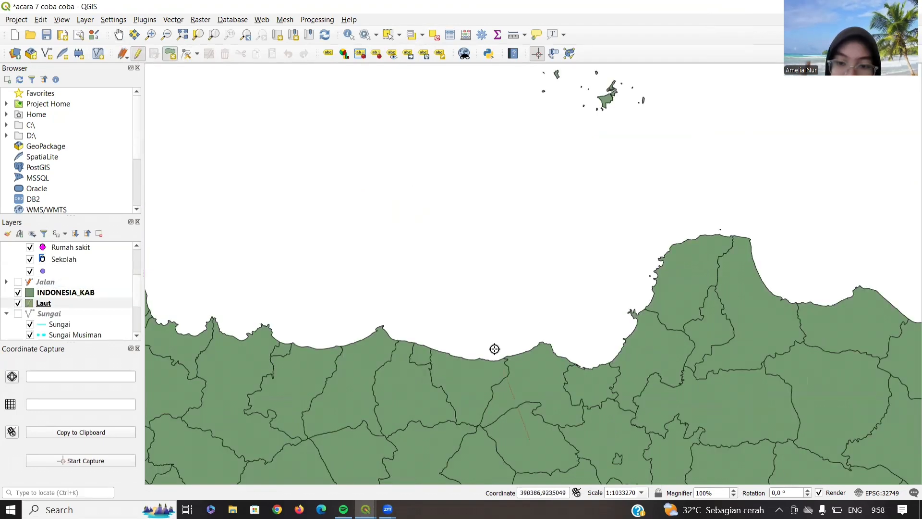
left_click(494, 346)
left_click(507, 251)
left_click(641, 235)
left_click(731, 278)
left_click(780, 390)
left_click(747, 471)
left_click(558, 464)
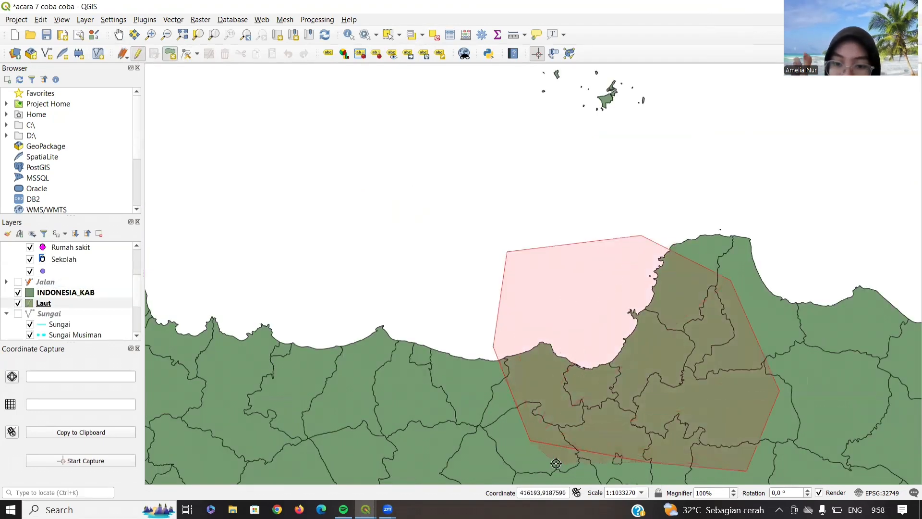
right_click(557, 464)
- Give the polygon id 1 and a Keterangan entry, then save the Laut edits
type("1")
left_click(384, 300)
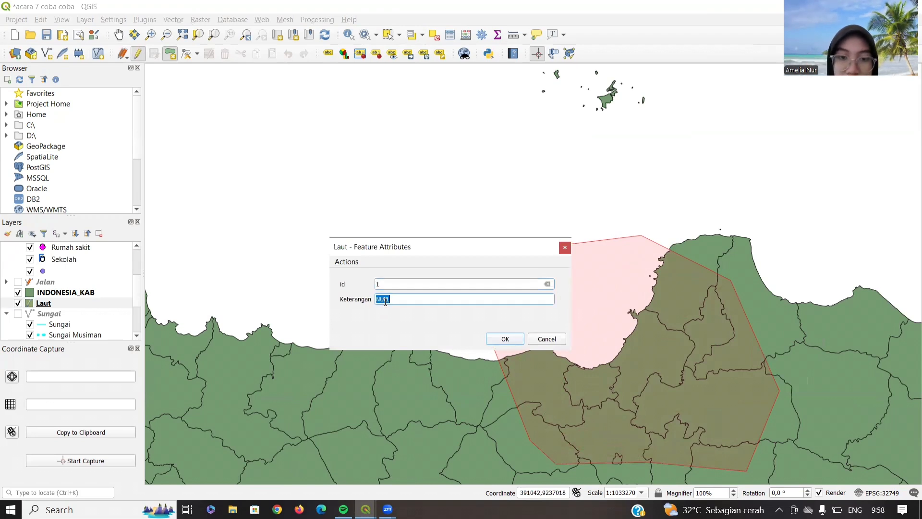
type("Samudera Hindia")
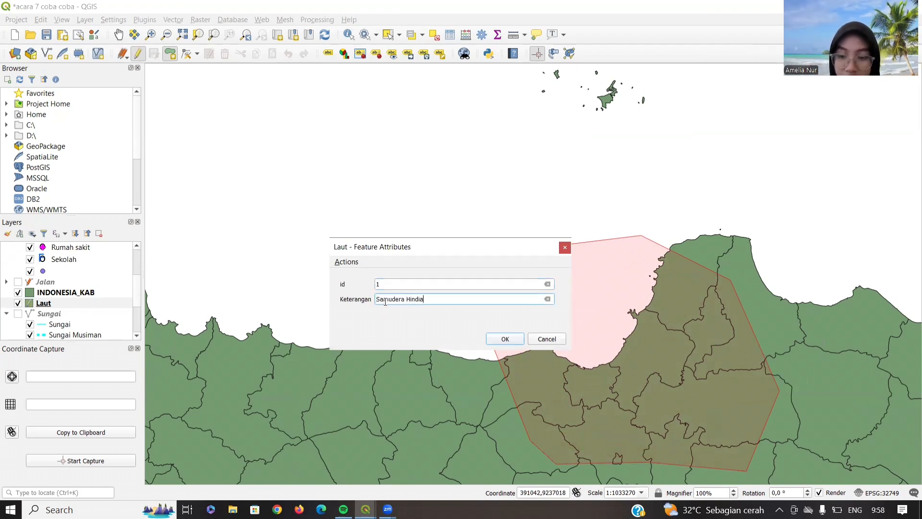
key("Return")
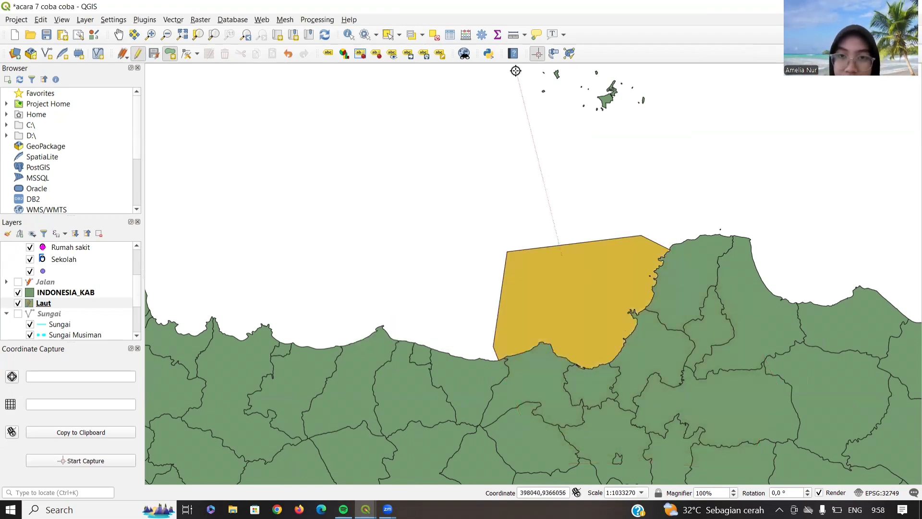
left_click(138, 53)
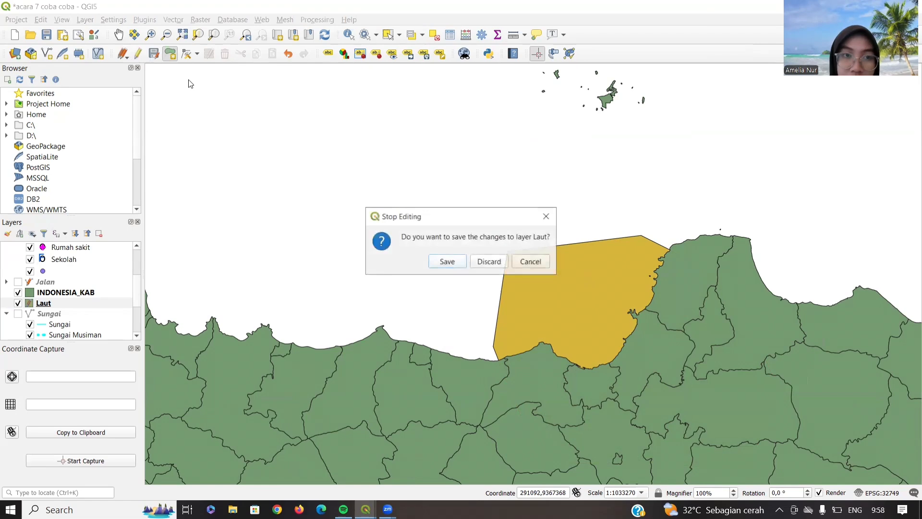
left_click(445, 262)
left_click_drag(623, 334, 548, 236)
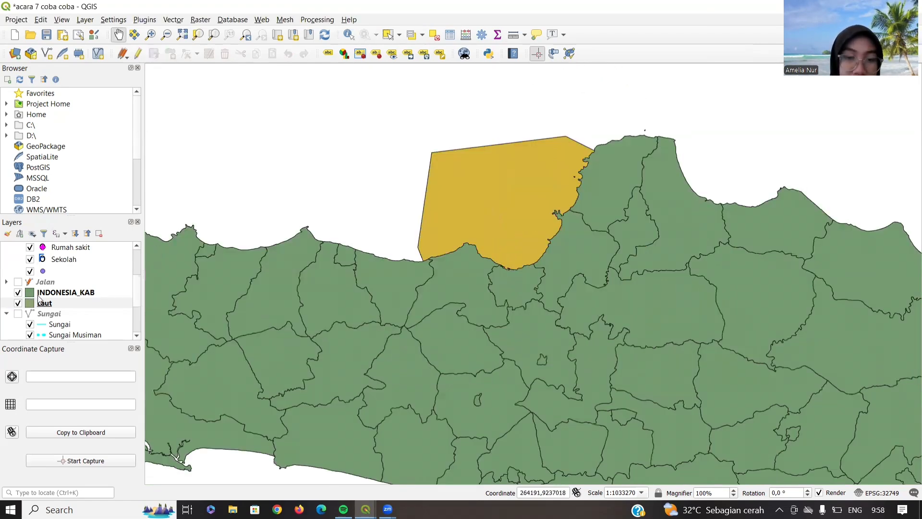
double_click(45, 303)
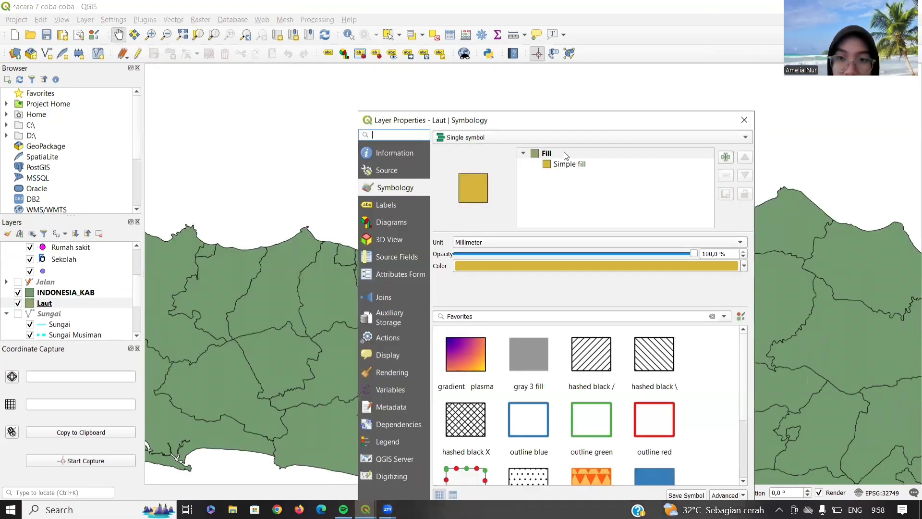
- Pick a blue fill for Laut's Simple fill symbol
left_click(556, 295)
left_click(645, 168)
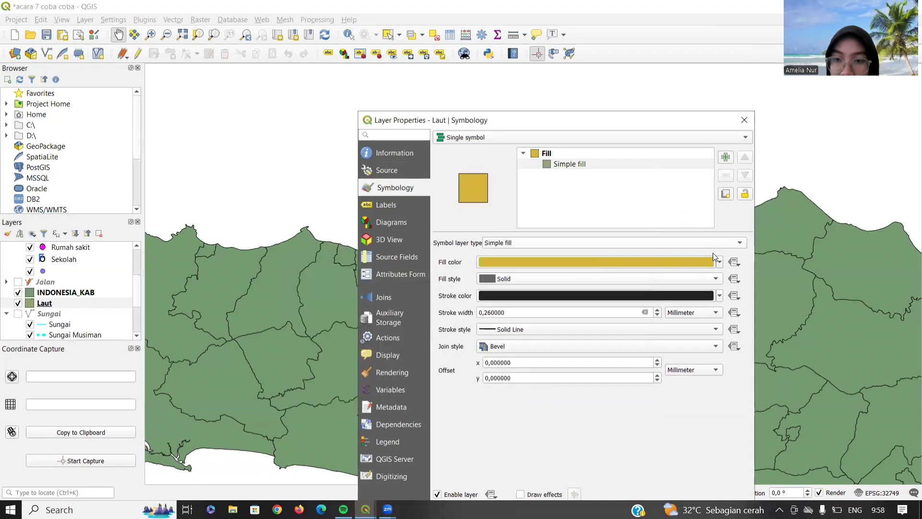
left_click(718, 261)
left_click(502, 358)
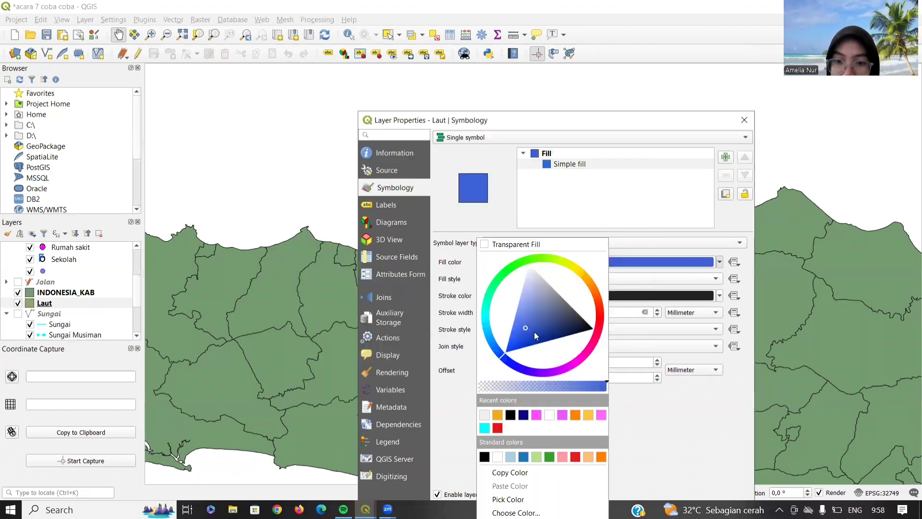
mouse_move(535, 332)
left_mouse_down()
mouse_move(551, 322)
mouse_move(544, 333)
left_mouse_up()
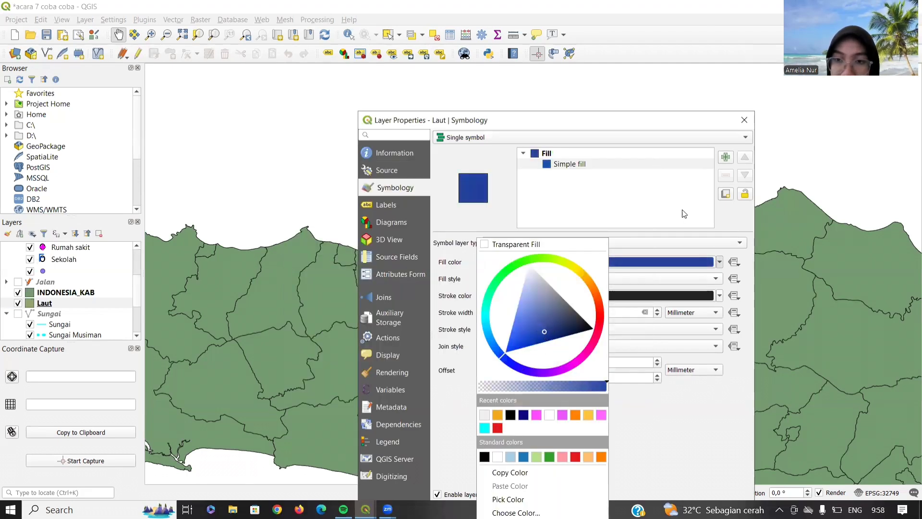
left_click(531, 172)
left_click(745, 120)
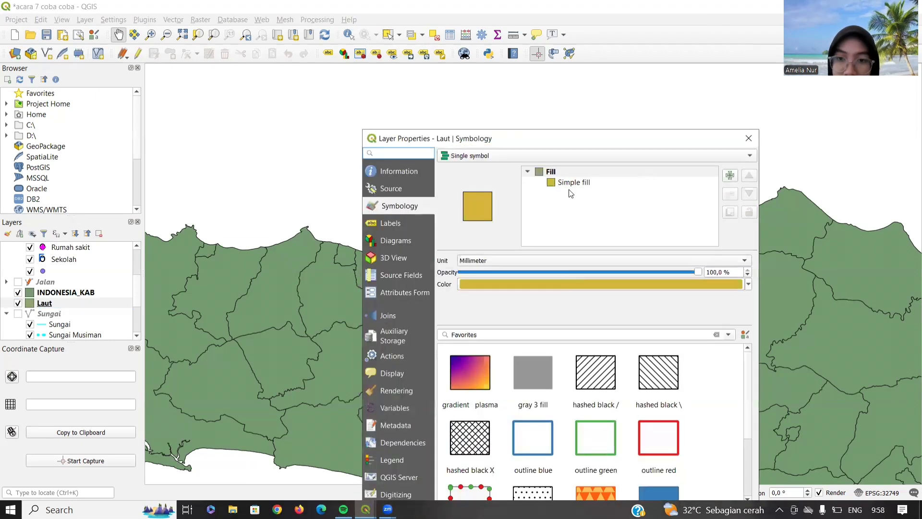
- Darken Laut's fill to dark blue and apply it
left_click(573, 183)
left_click(708, 280)
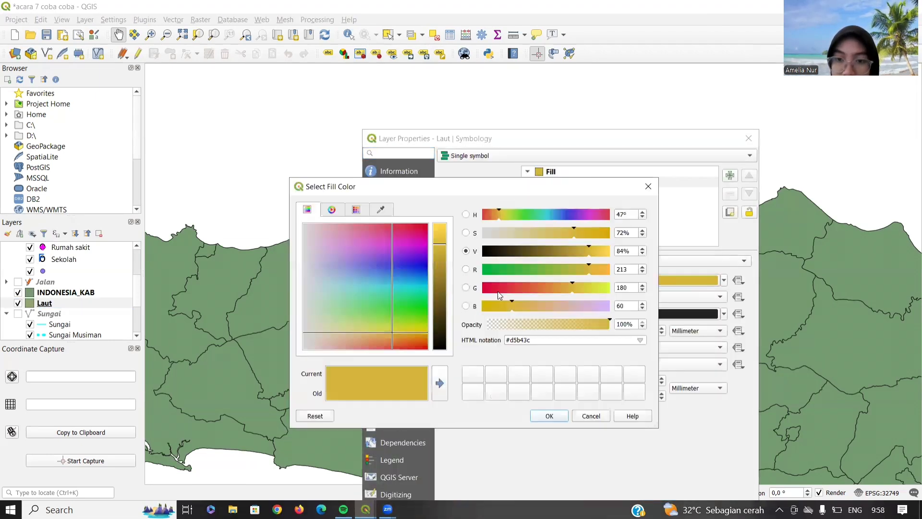
left_click(648, 186)
left_click(724, 280)
left_click(509, 361)
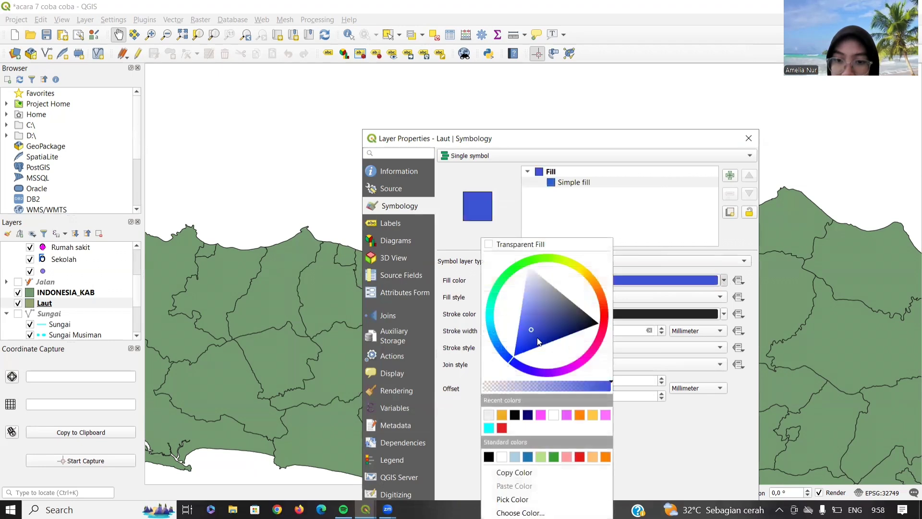
left_click(548, 327)
left_click(675, 454)
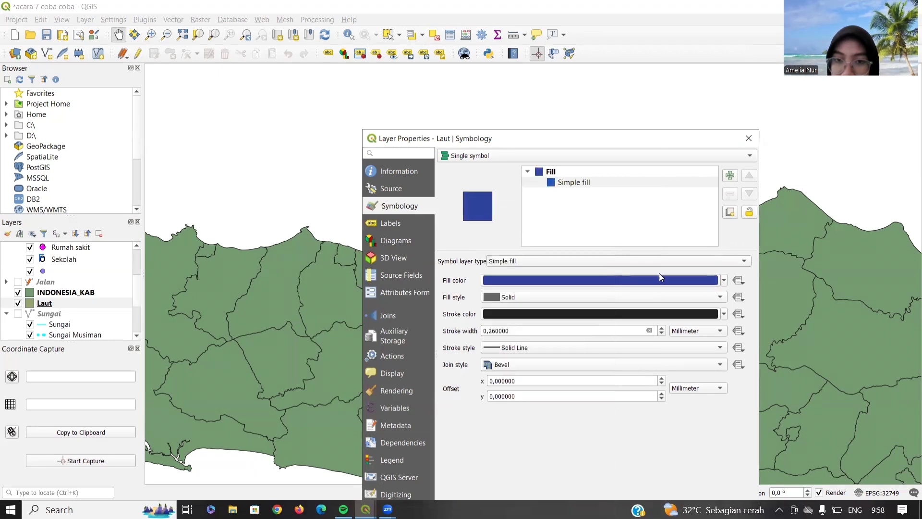
left_click_drag(662, 142, 662, 49)
left_click(699, 462)
left_click(613, 461)
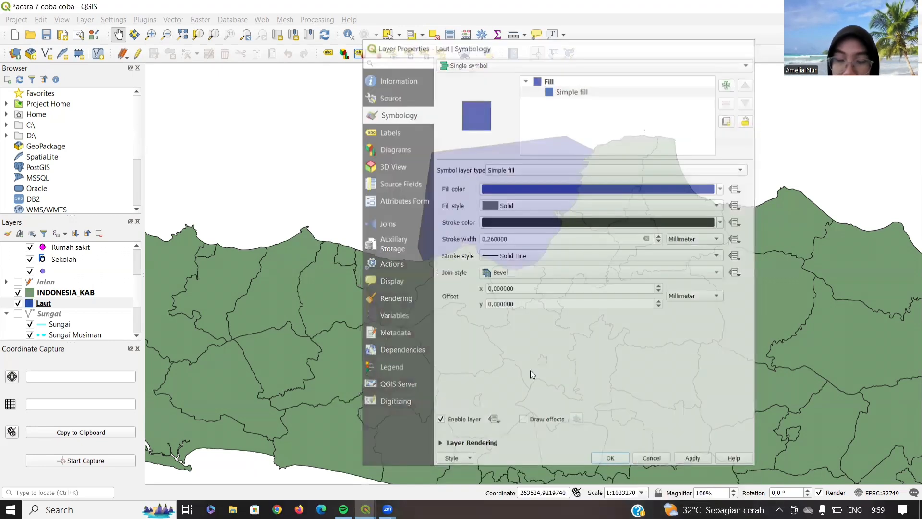
double_click(50, 292)
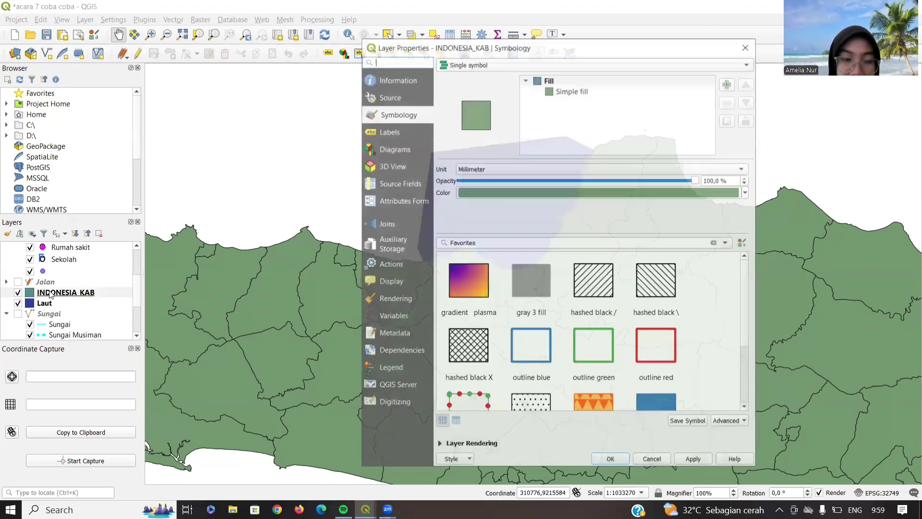
- Switch INDONESIA_KAB to a Categorized style on Kabupaten_ and classify every regency
left_click(543, 66)
left_click(529, 79)
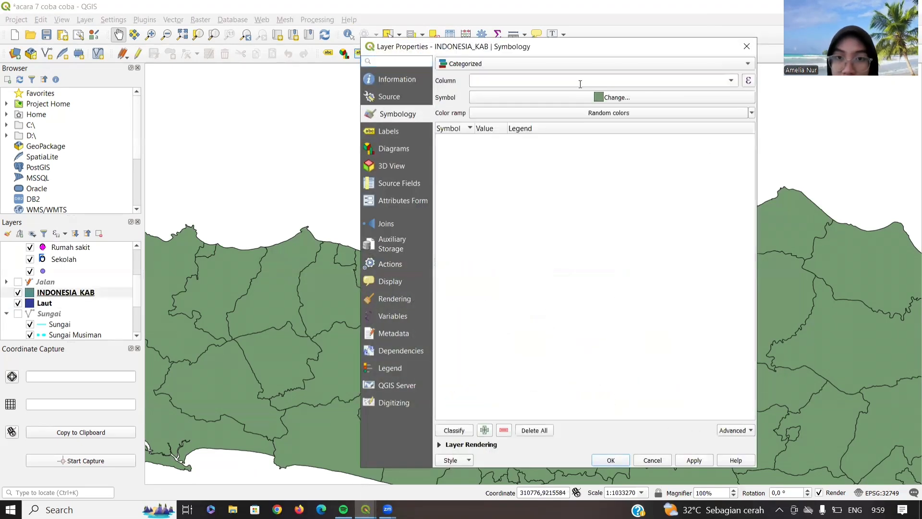
left_click(726, 79)
left_click(603, 108)
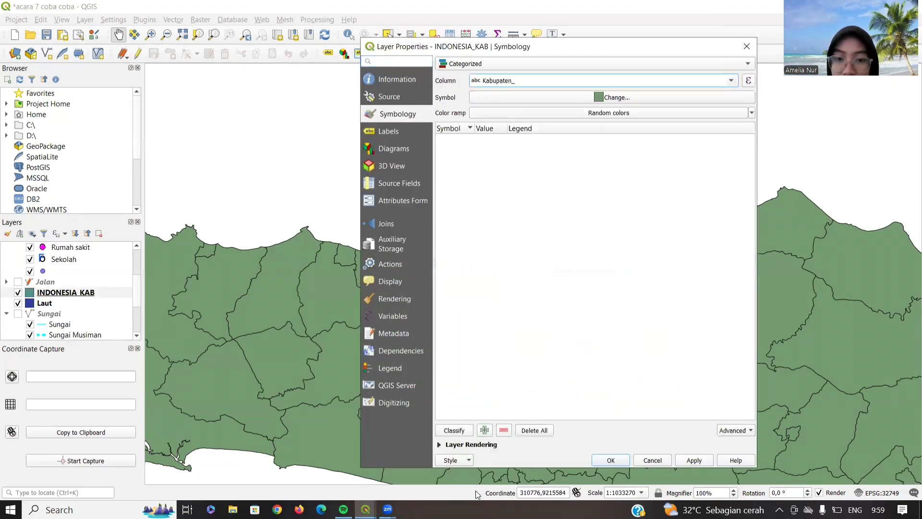
left_click(454, 430)
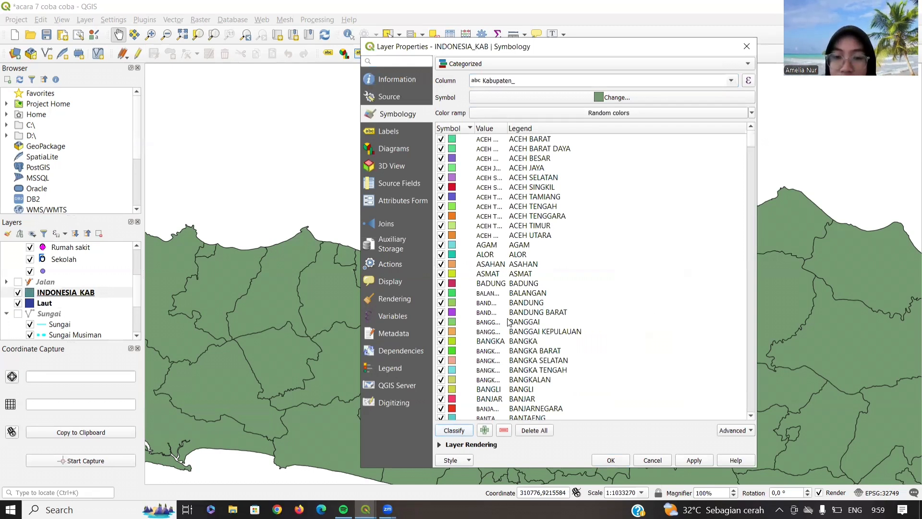
- Give all regency categories a near-white fill and apply it to the map
left_click(521, 313)
key("ctrl+a")
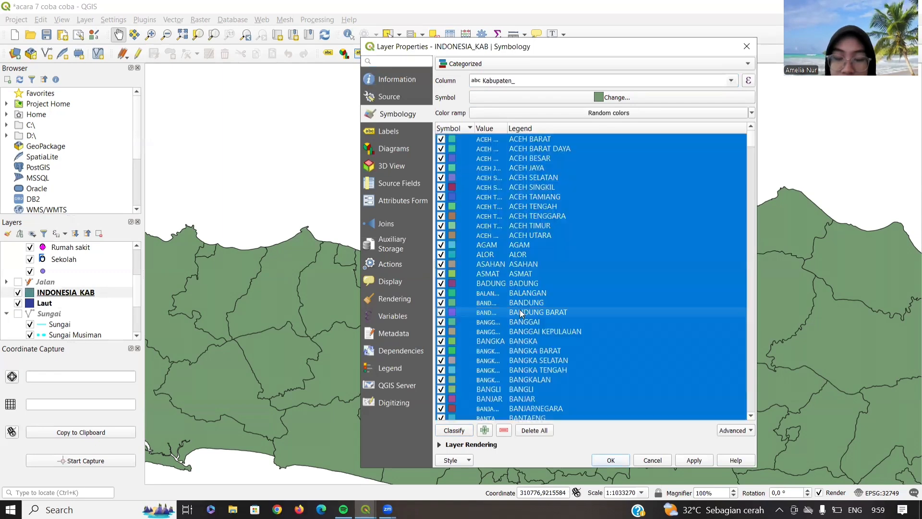
right_click(532, 323)
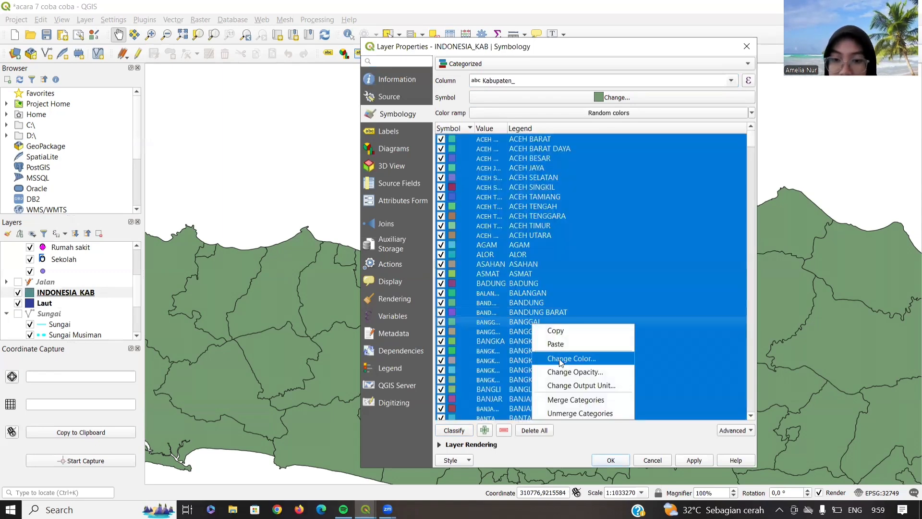
left_click(561, 359)
left_click_drag(391, 312, 297, 241)
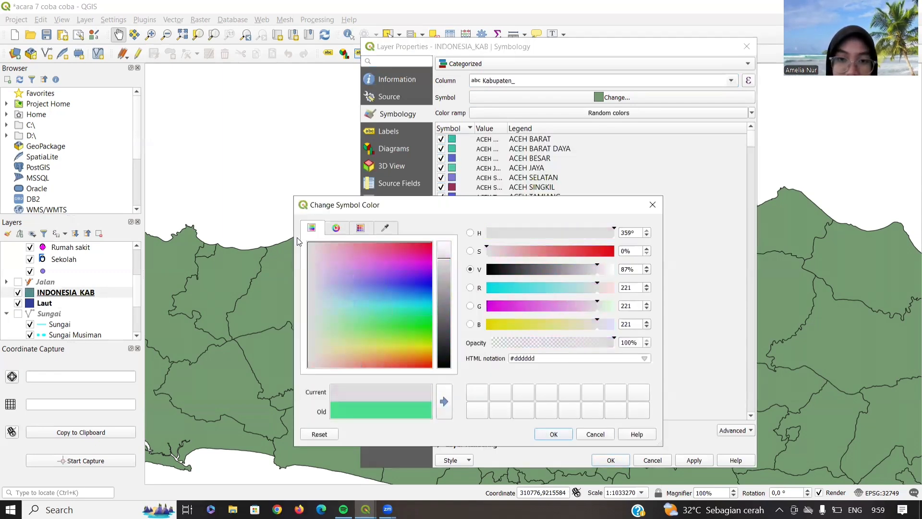
left_click(336, 228)
left_click_drag(360, 330, 353, 352)
left_click(554, 434)
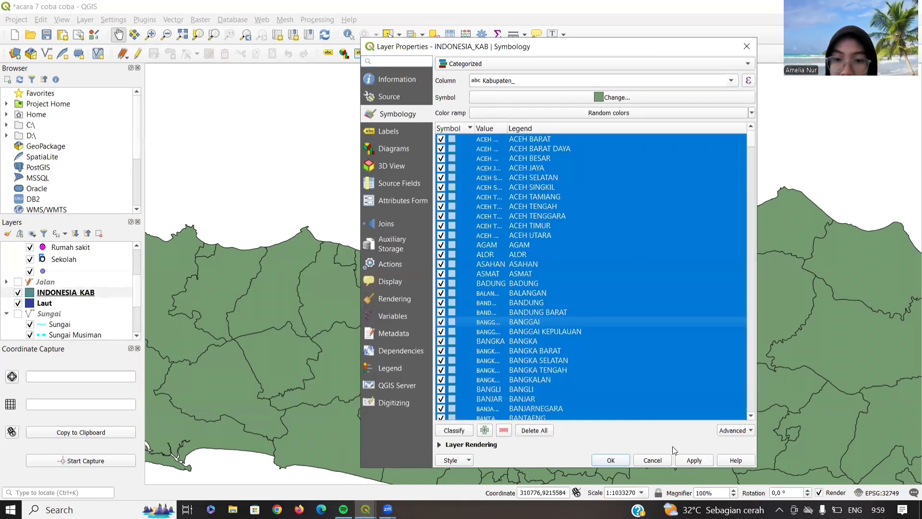
left_click(694, 460)
- Recolour the SEMARANG category bright pink and close the layer properties
scroll(516, 255, "down", 15)
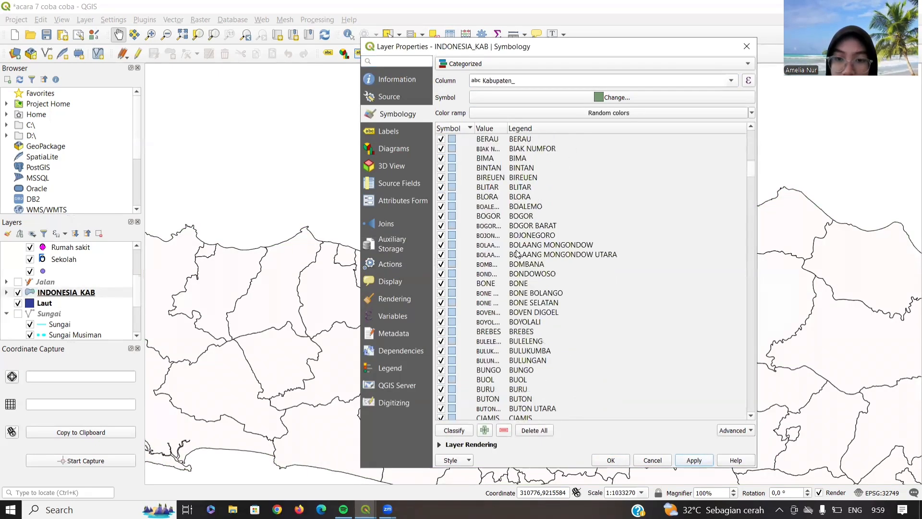
scroll(516, 254, "down", 20)
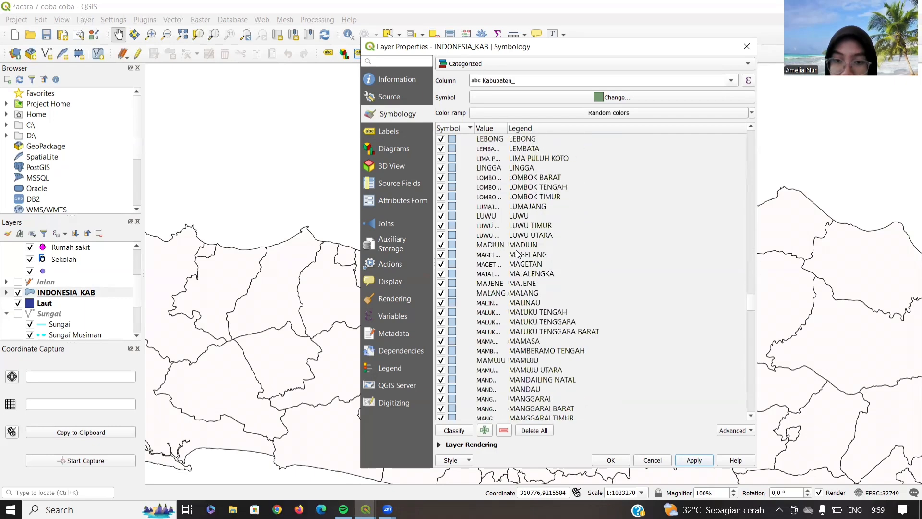
scroll(517, 255, "down", 20)
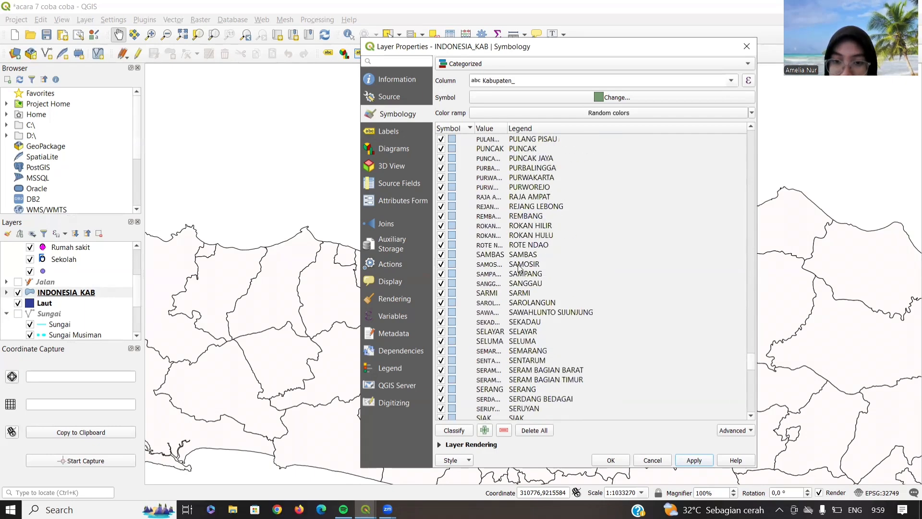
scroll(519, 268, "down", 5)
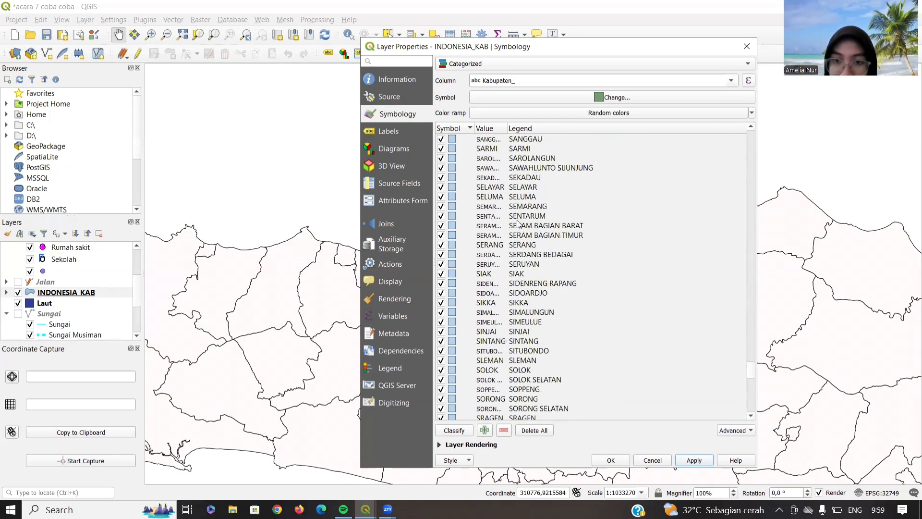
scroll(518, 224, "up", 1)
key("ctrl+a")
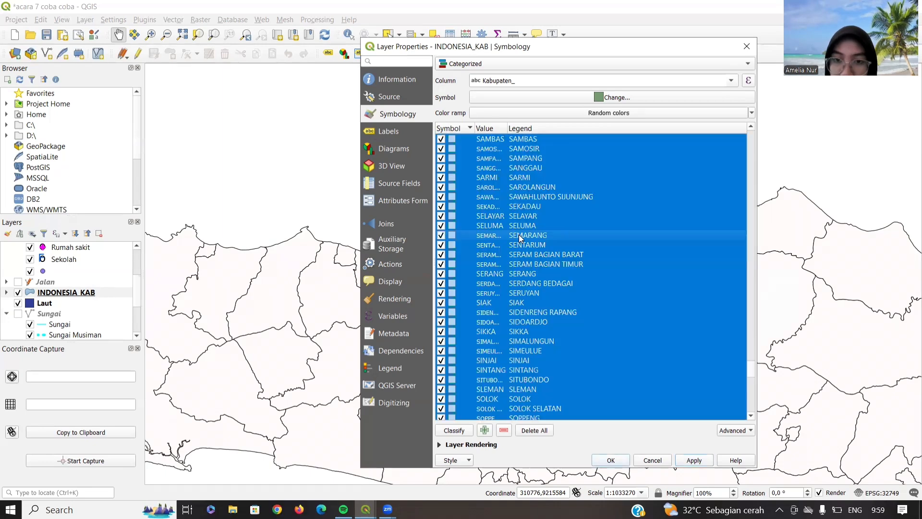
left_click(518, 235)
right_click(453, 236)
left_click(485, 270)
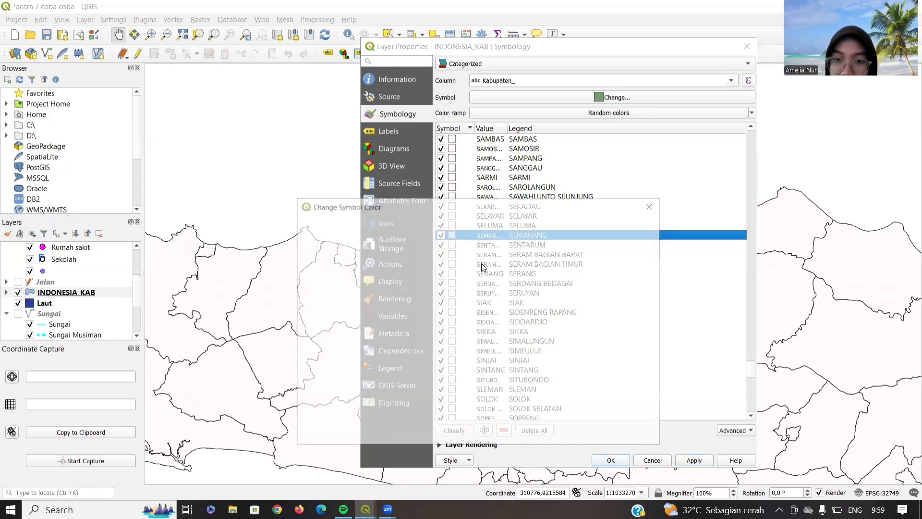
left_click(396, 263)
left_click(554, 434)
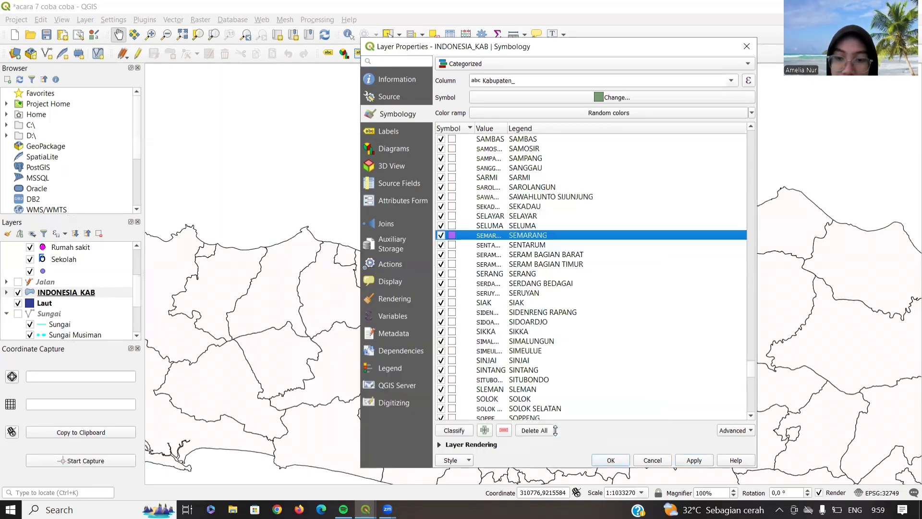
left_click(611, 460)
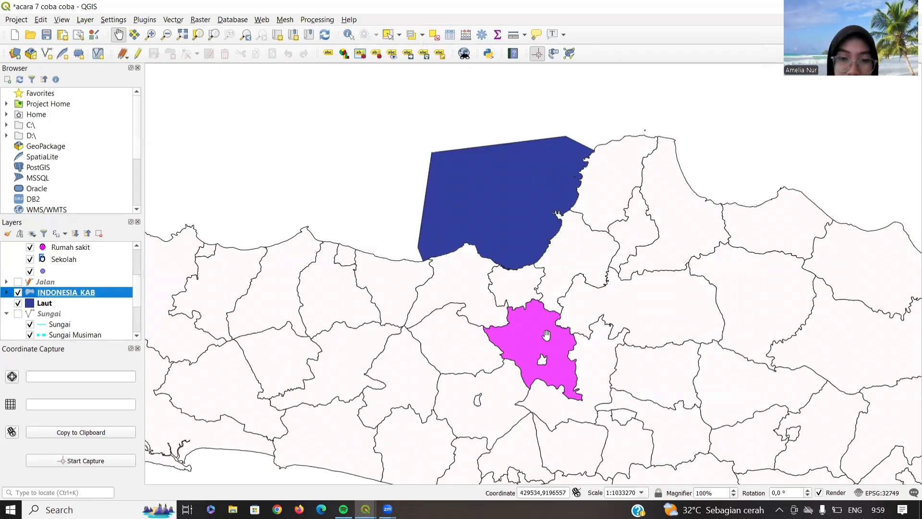
- Turn on Single labels for INDONESIA_KAB using the Kabupaten_ field
double_click(88, 293)
left_click(389, 131)
left_click(607, 64)
left_click(600, 74)
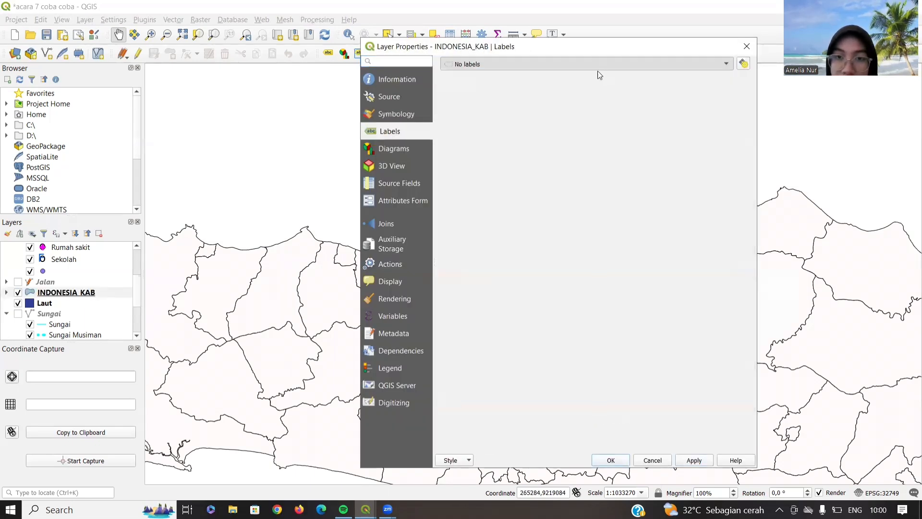
left_click(726, 81)
left_click(682, 96)
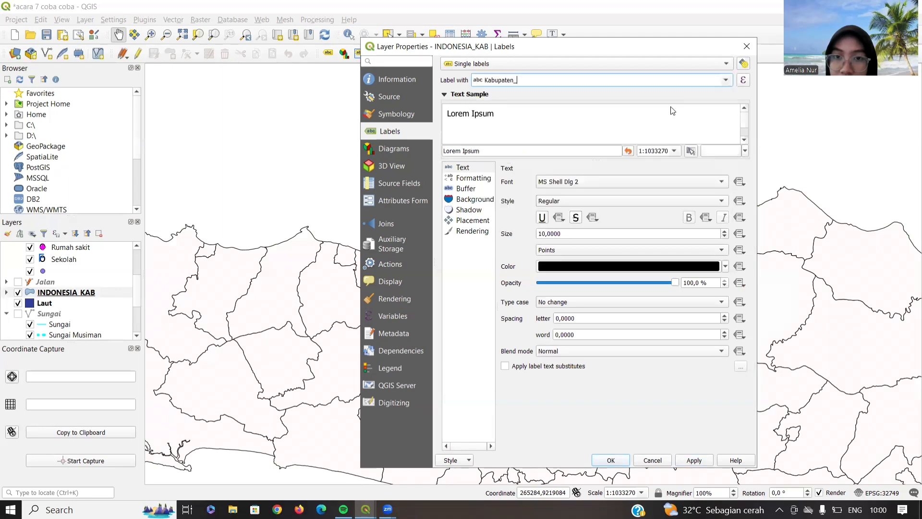
- Set the label font to Times New Roman size 8, enable a text buffer, and apply
left_click(579, 181)
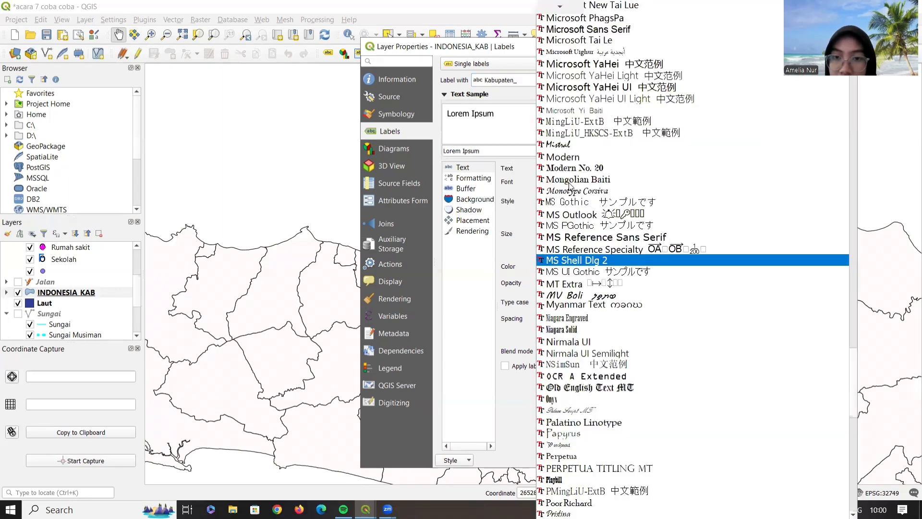
left_click(579, 182)
left_click(568, 183)
key("t")
key("i")
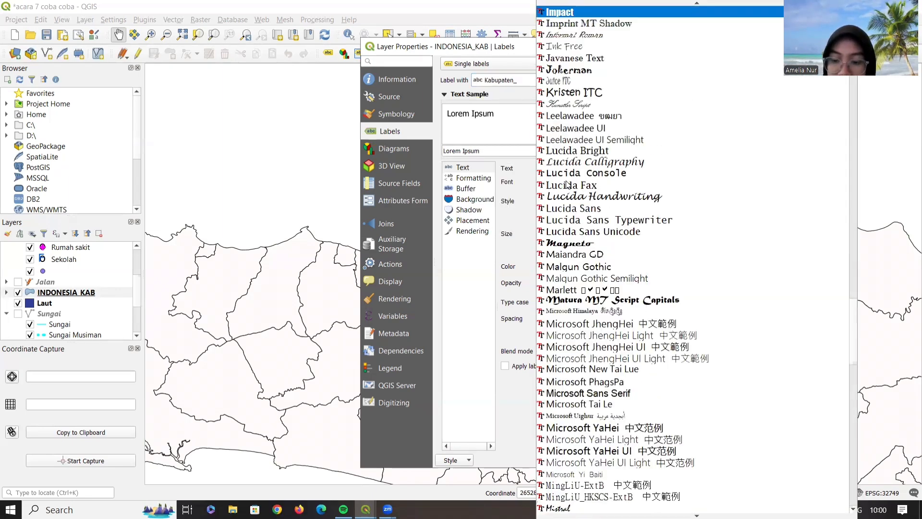
key("Down")
key("t")
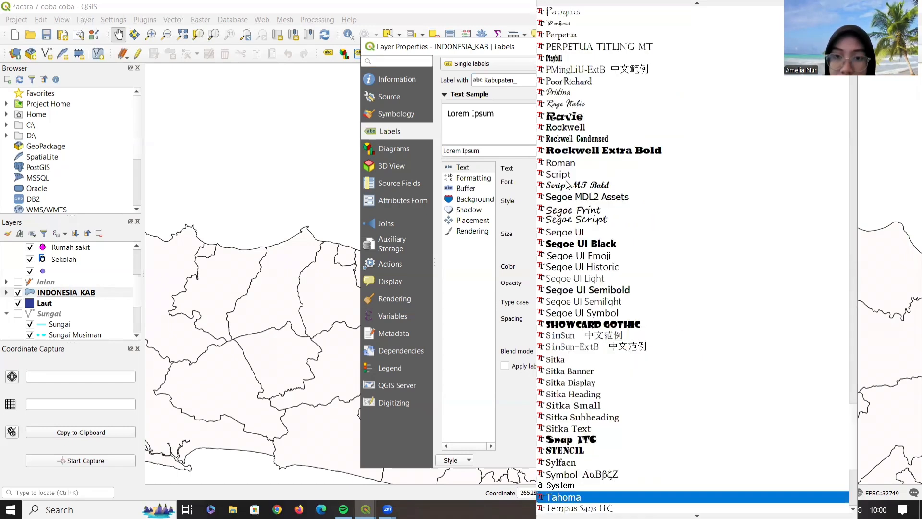
key("Down")
key("Down")
key("Return")
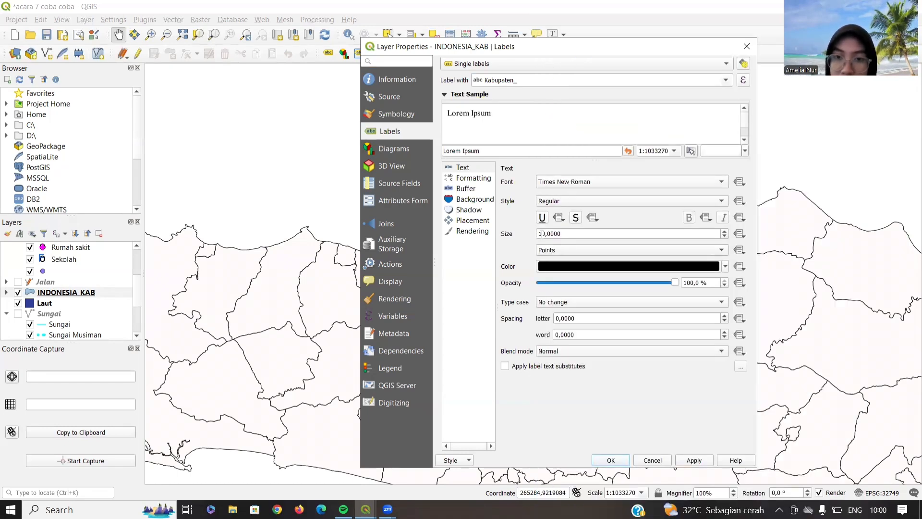
scroll(541, 234, "down", 2)
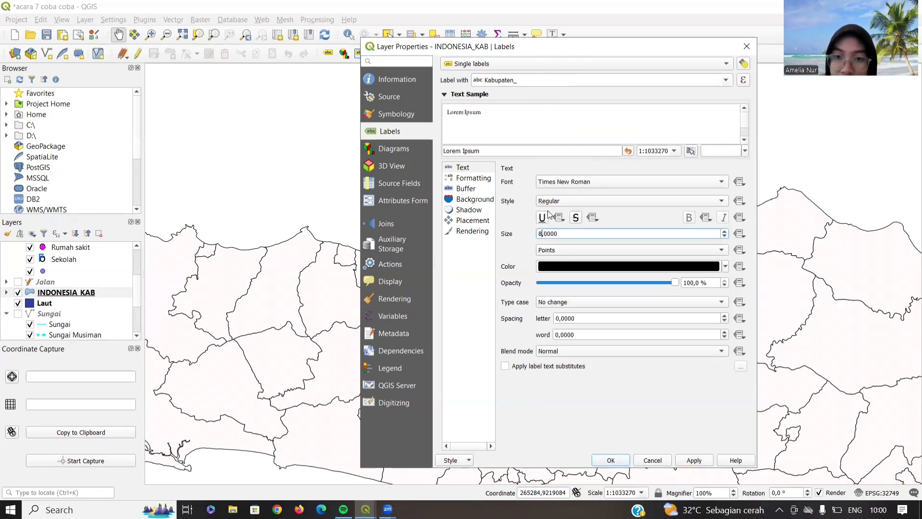
left_click(466, 189)
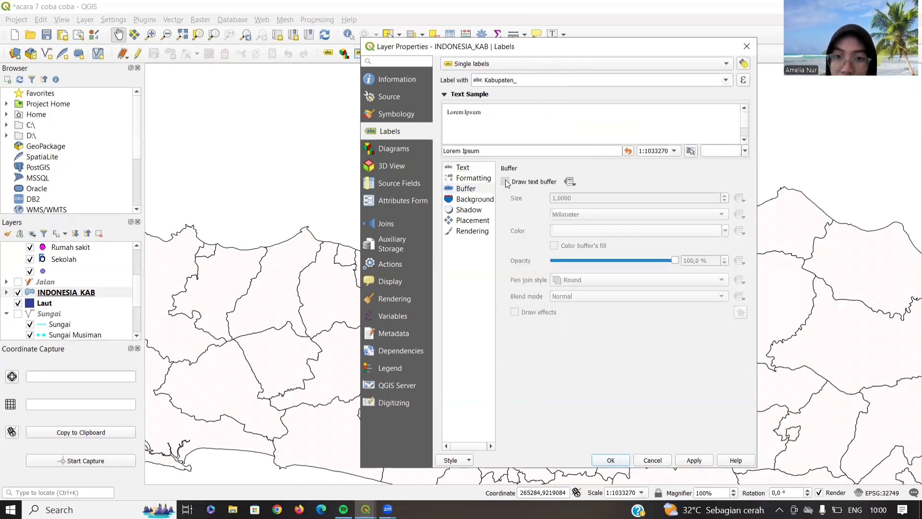
left_click(699, 458)
left_click(610, 458)
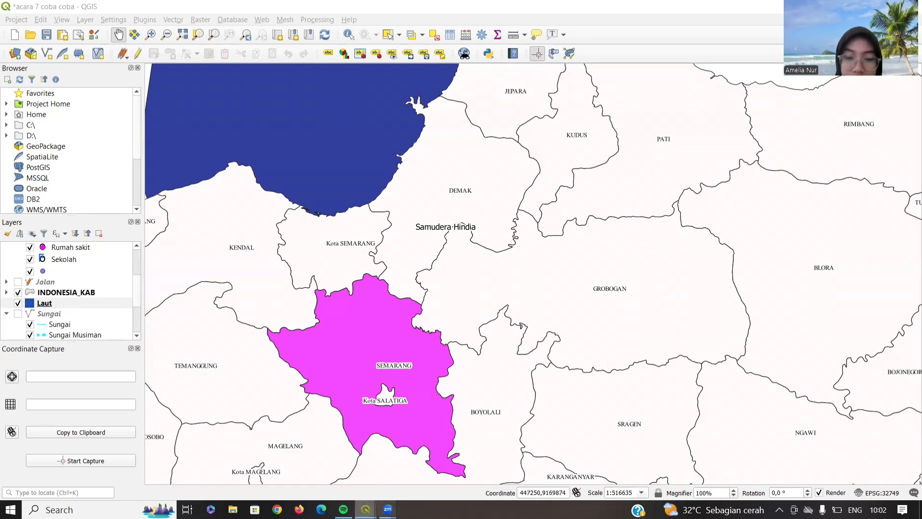
- Add a second map item in LAYOUT ACARA 8 sized to fit the INSET box
mouse_move(365, 509)
left_click(405, 455)
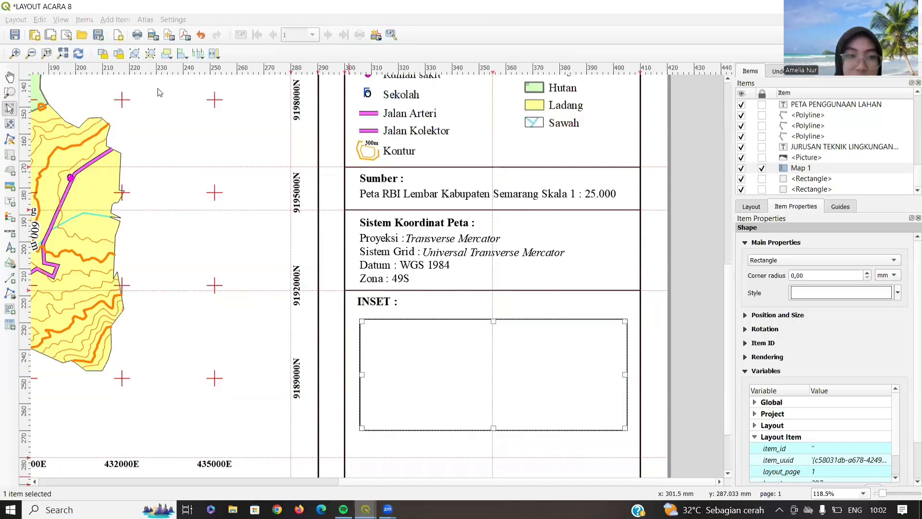
left_click(10, 156)
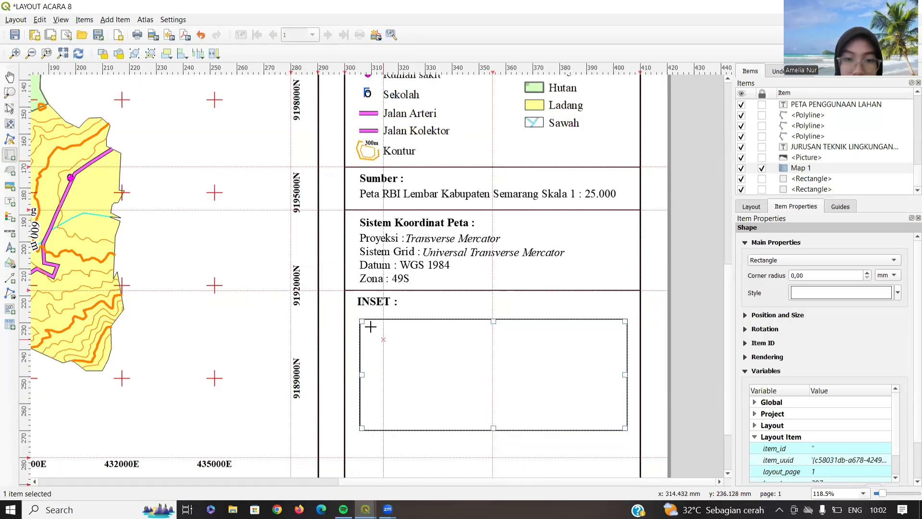
left_click_drag(369, 325, 619, 422)
left_click_drag(495, 325, 495, 332)
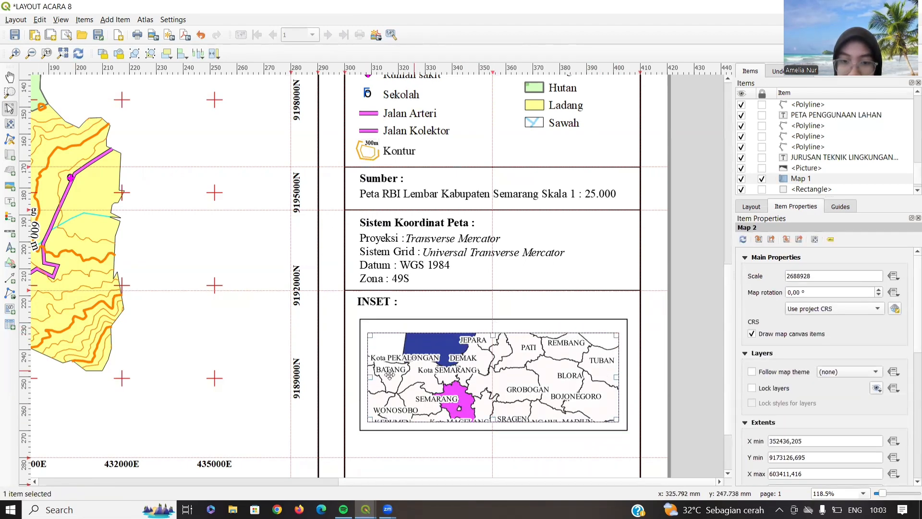
left_click_drag(396, 374, 379, 374)
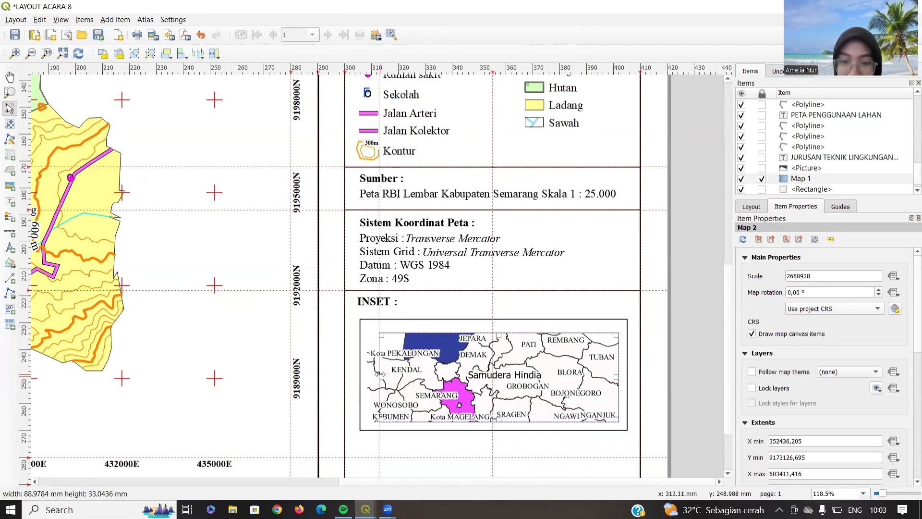
left_click_drag(614, 379, 607, 377)
left_click(494, 428)
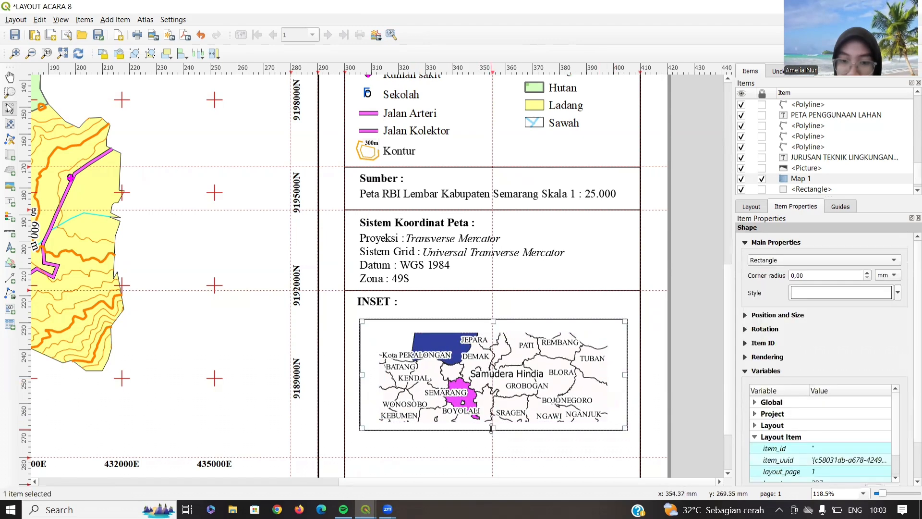
left_click_drag(494, 428, 494, 435)
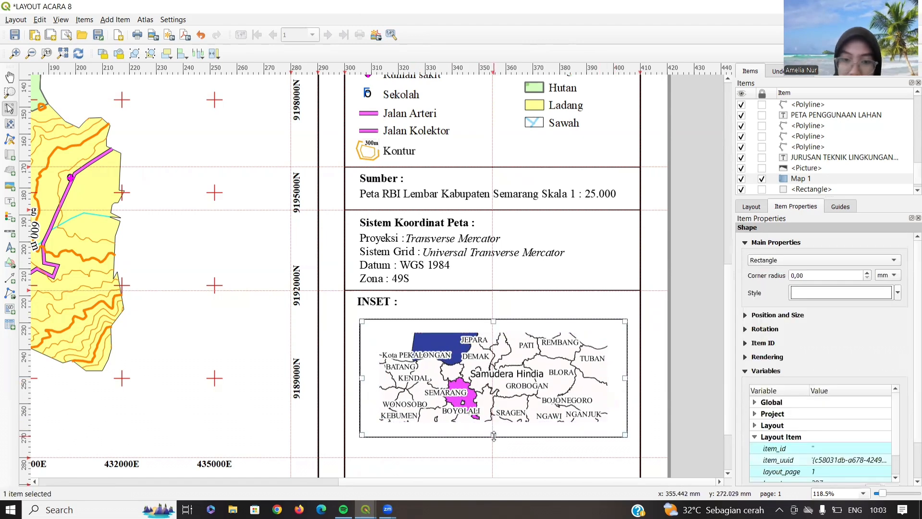
left_click(460, 347)
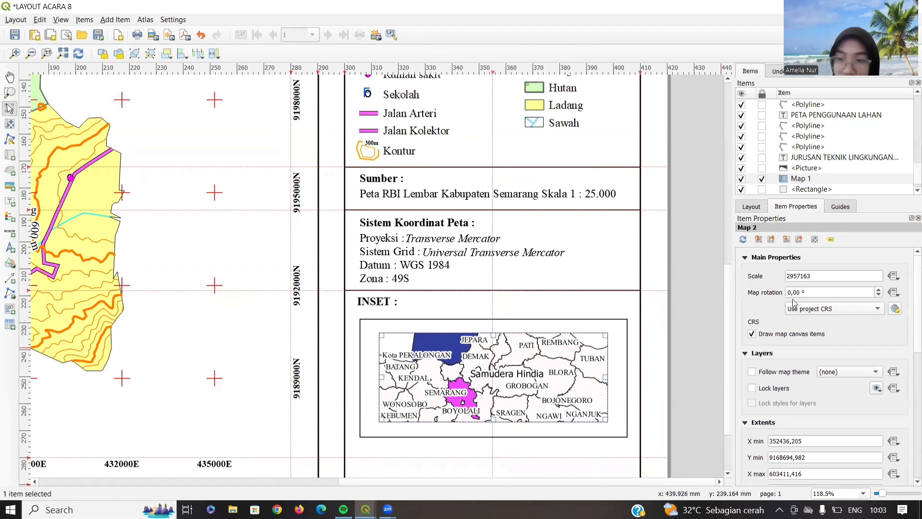
- Set the inset scale to 2400000, use the project CRS, and pan its content to Semarang
double_click(790, 277)
type("150000")
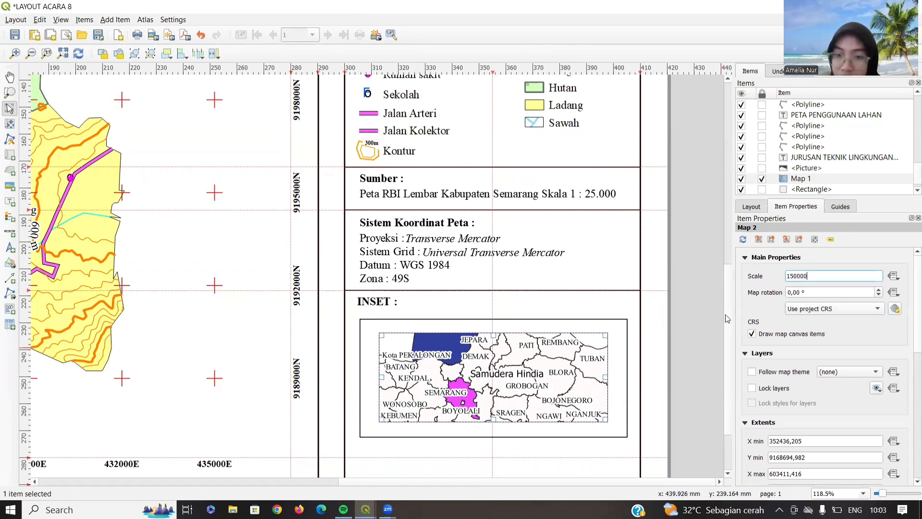
left_click(838, 310)
left_click(835, 320)
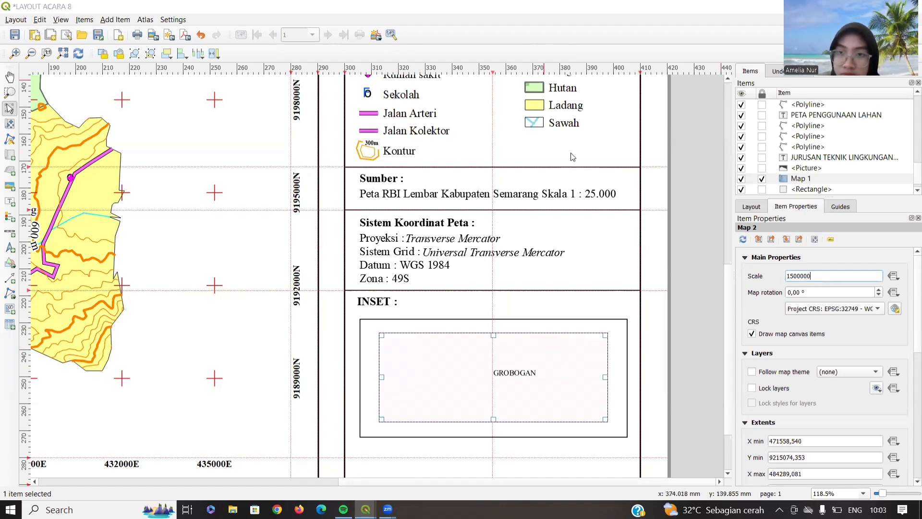
key("Return")
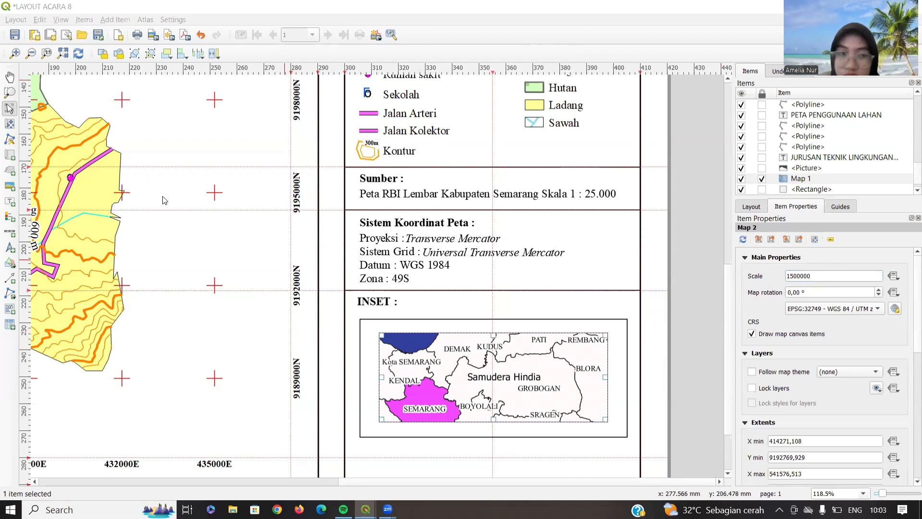
left_click(10, 125)
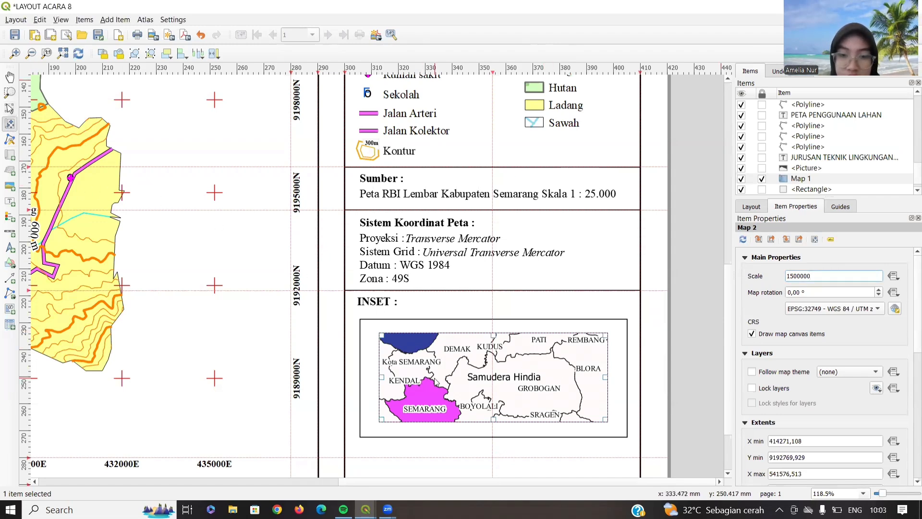
left_click_drag(438, 382, 476, 365)
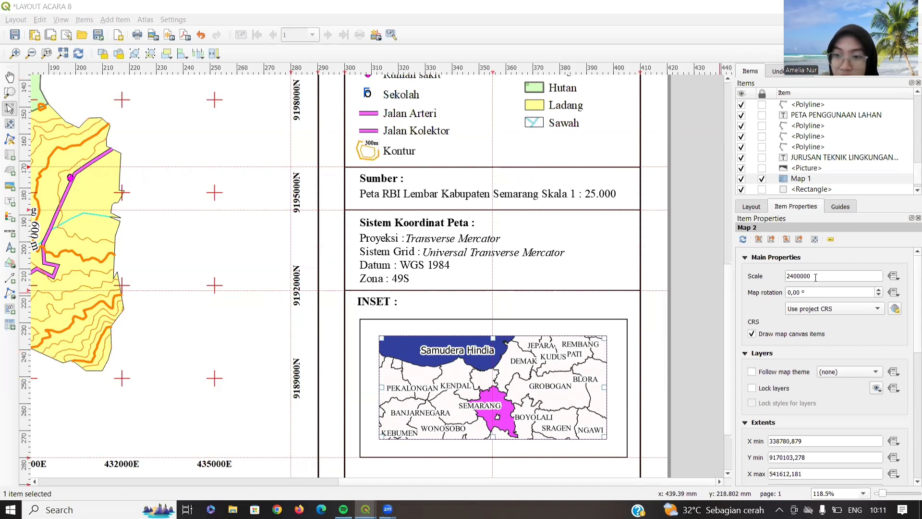
- Set the inset map to use the project CRS
left_click(831, 309)
left_click(819, 309)
left_click(818, 309)
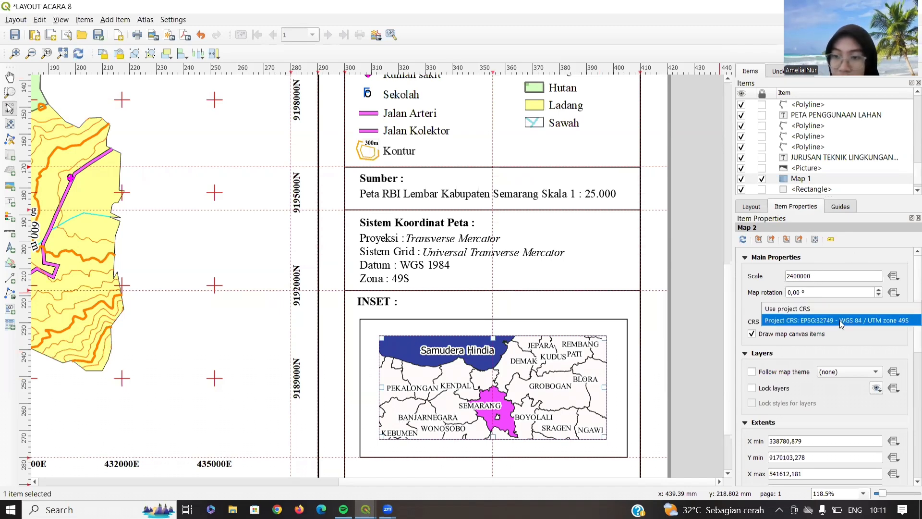
left_click(840, 320)
- Add a Cross-type grid to the inset in WGS 84 / UTM zone 49S (EPSG:32749)
scroll(746, 415, "down", 3)
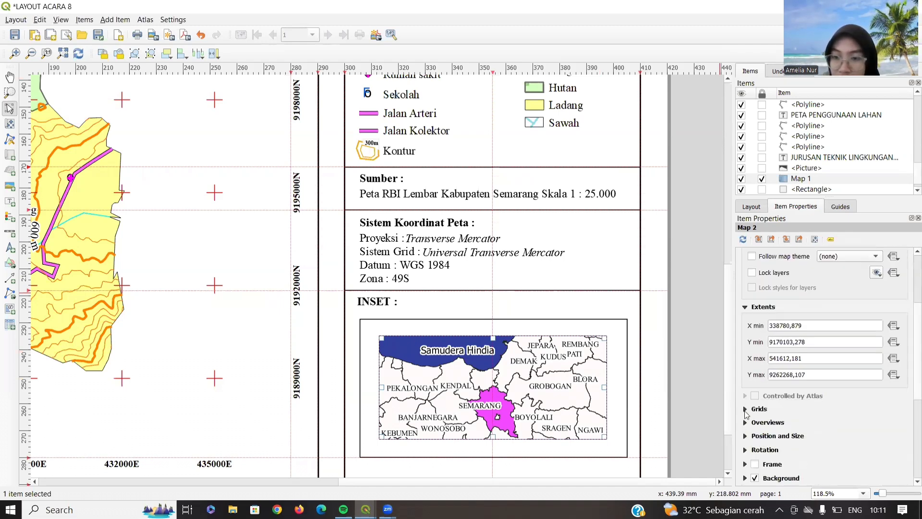
left_click(746, 409)
left_click(847, 450)
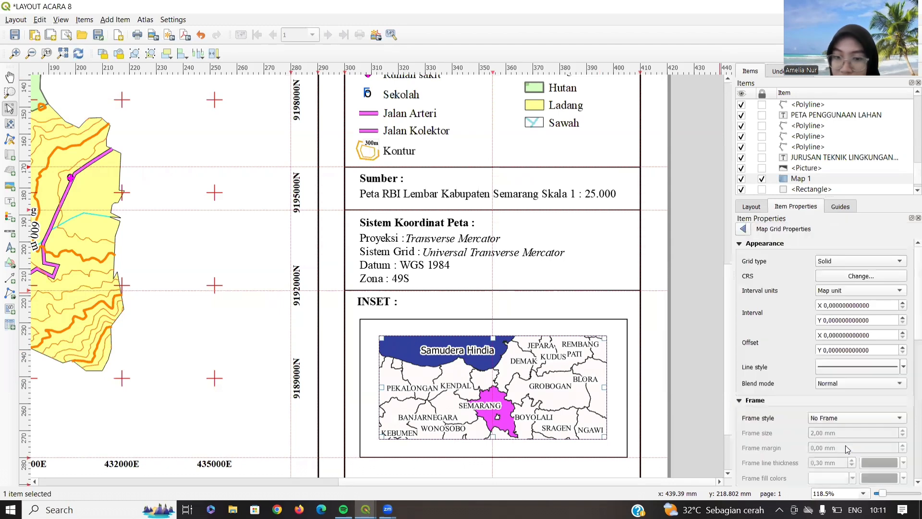
left_click(827, 260)
left_click(837, 273)
left_click(837, 276)
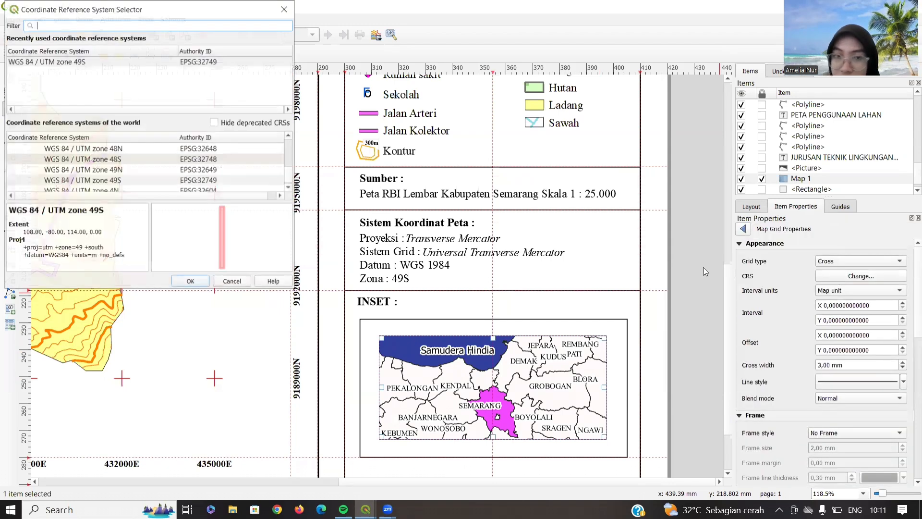
left_click(147, 61)
left_click(195, 282)
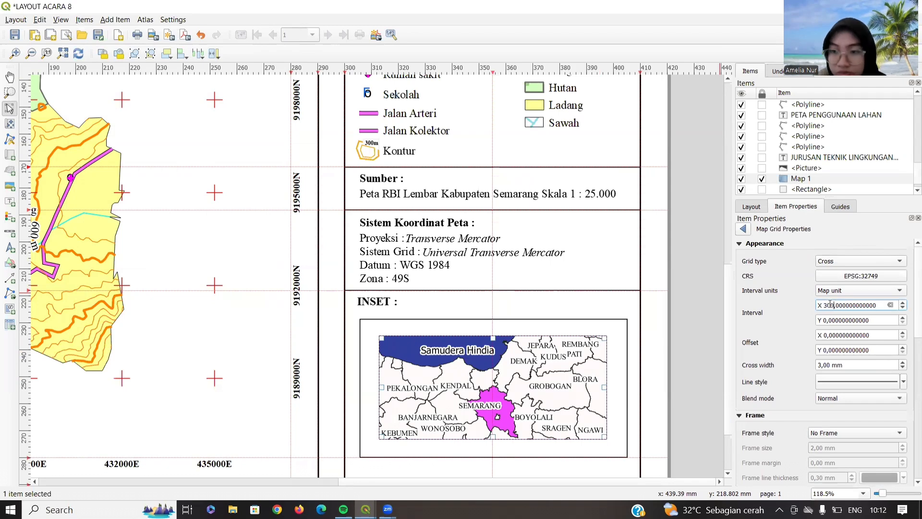
- Space the inset grid every 30000 units and colour its lines red
left_click(827, 320)
type("3000")
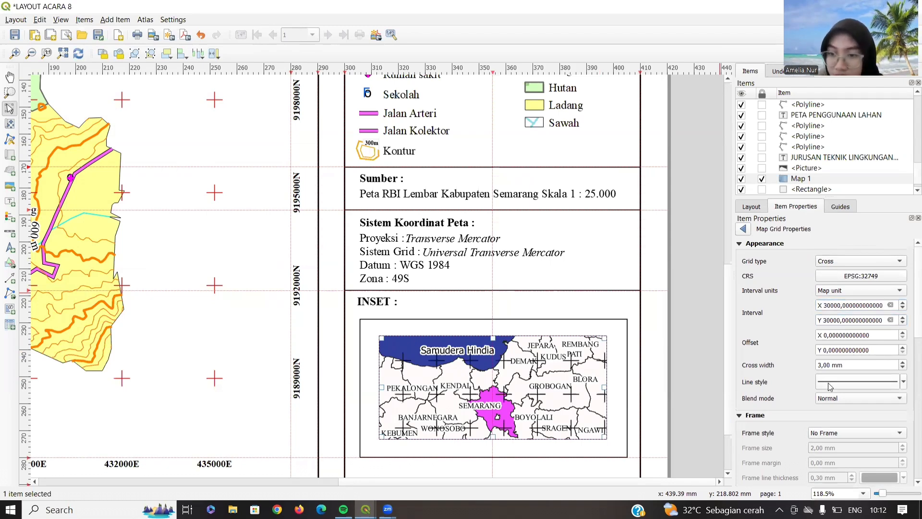
left_click(827, 382)
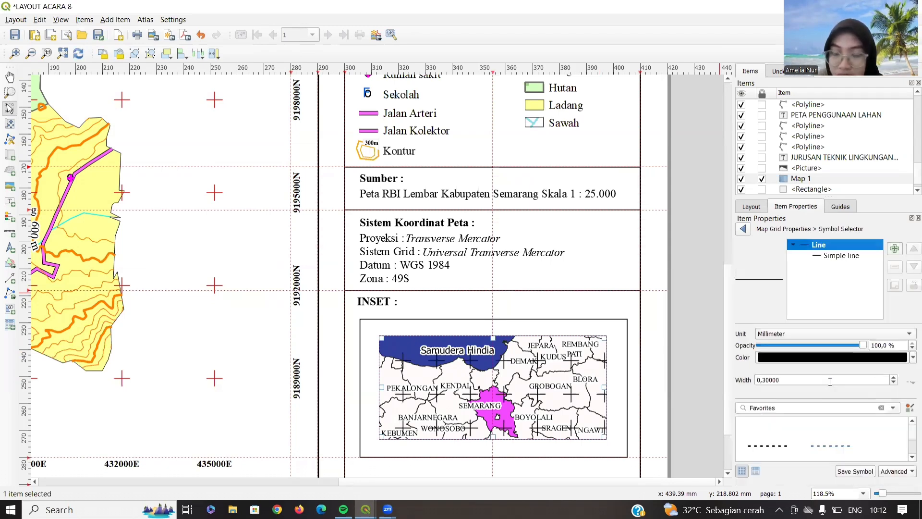
left_click(837, 256)
left_click(886, 353)
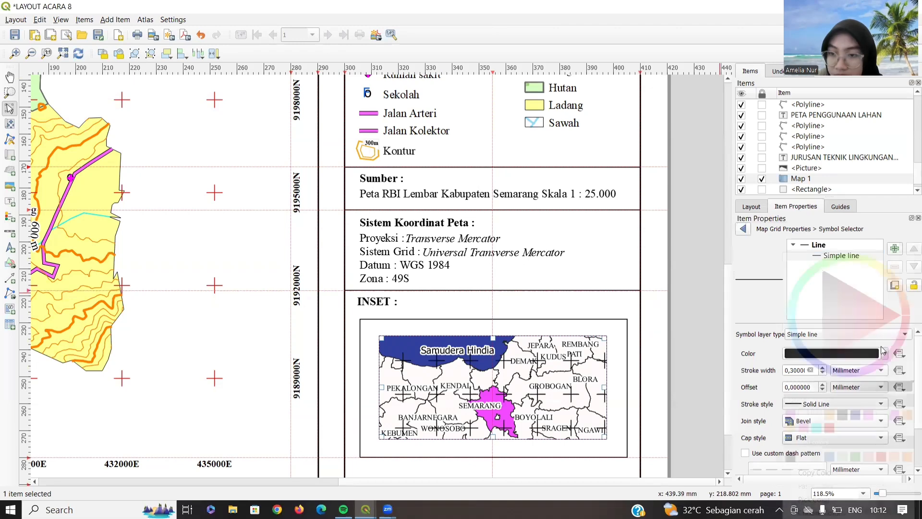
left_click(833, 428)
left_click(836, 428)
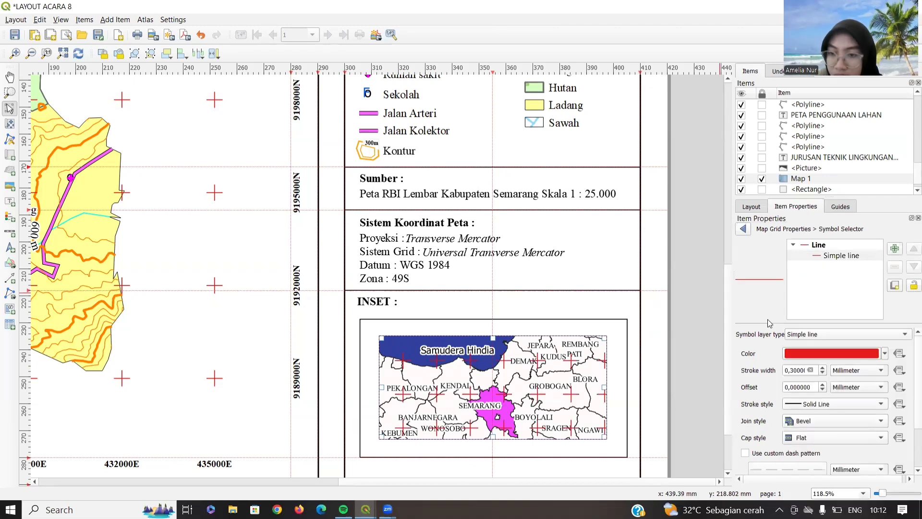
left_click(743, 228)
scroll(787, 398, "down", 6)
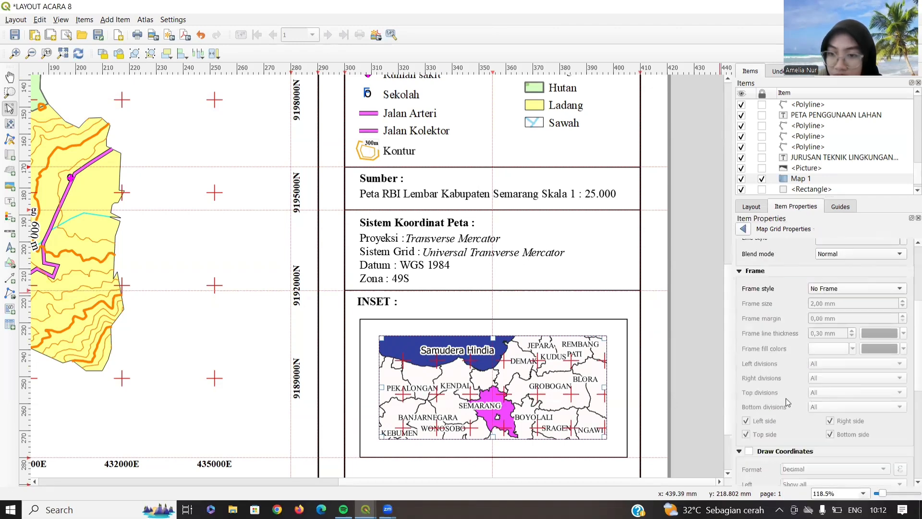
scroll(721, 350, "down", 1)
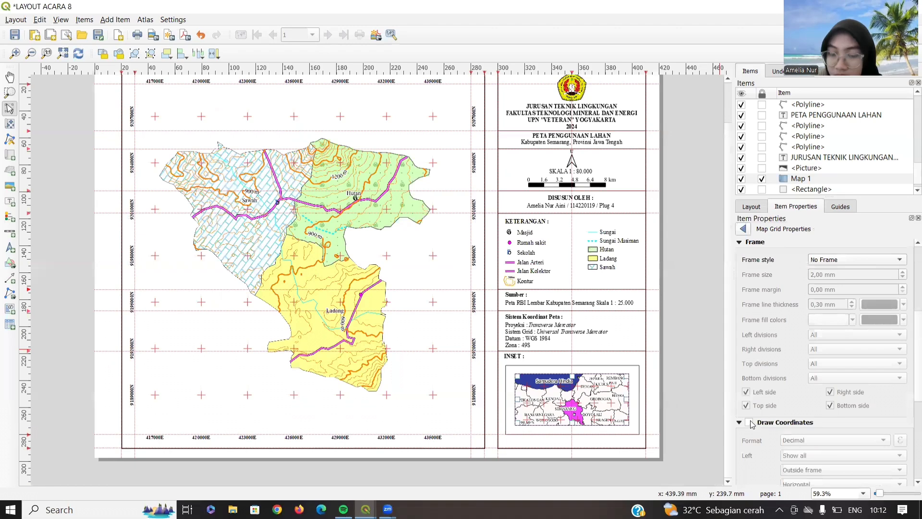
- Draw inset grid coordinates as Decimal with suffix, vertical ascending on left and right sides
left_click(751, 422)
scroll(521, 336, "up", 2)
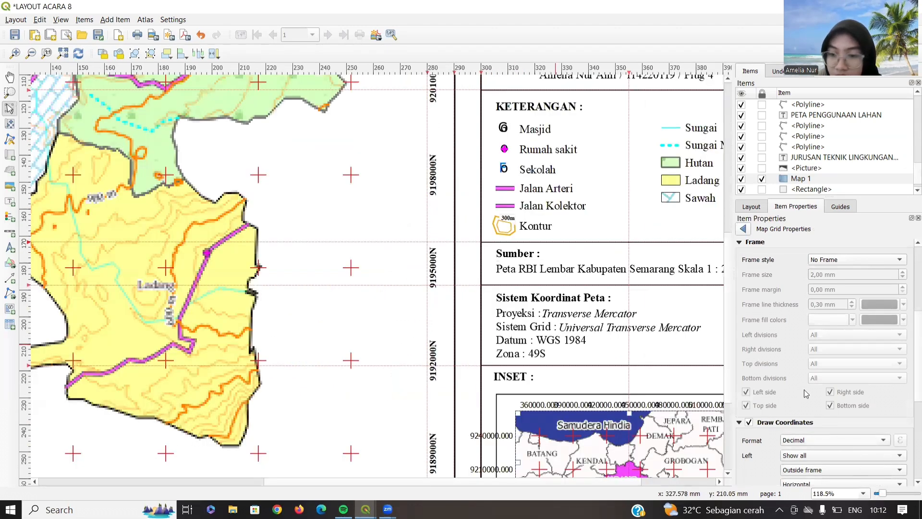
scroll(812, 385, "down", 3)
left_click(821, 299)
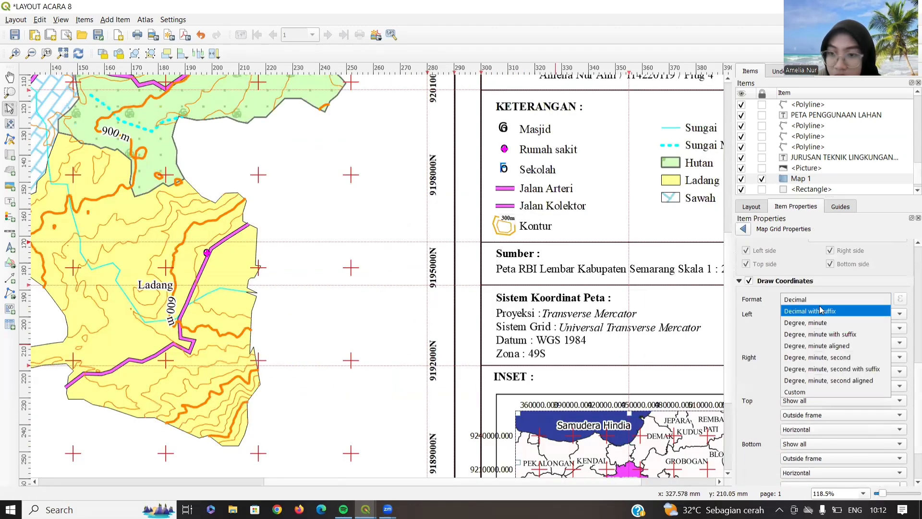
left_click(821, 311)
left_click(812, 343)
left_click(811, 355)
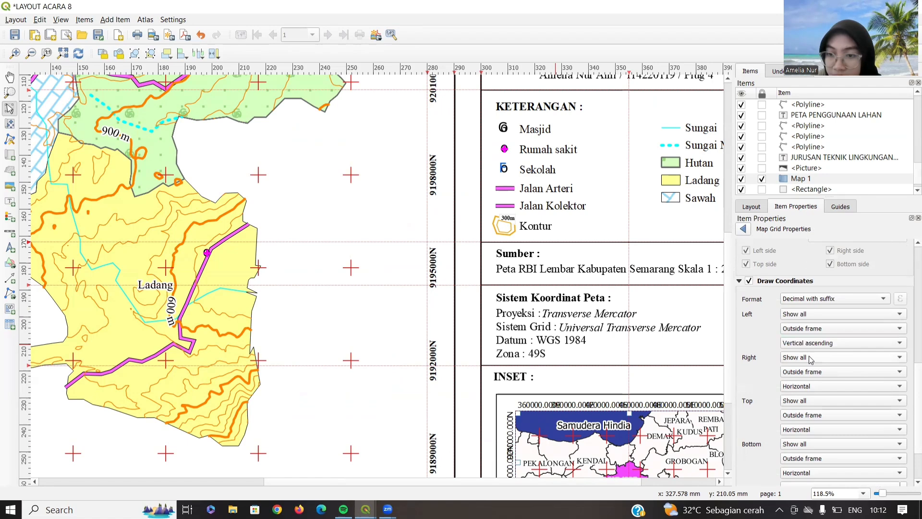
left_click(812, 385)
left_click(807, 398)
scroll(908, 408, "down", 3)
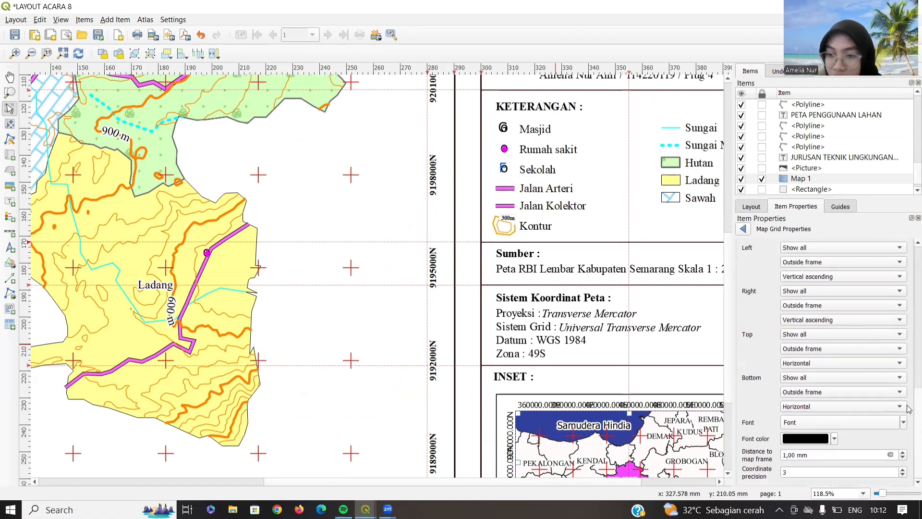
- Set grid labels to Times New Roman Bold 6 with 0 precision, then view the full page
left_click(801, 422)
left_click(451, 222)
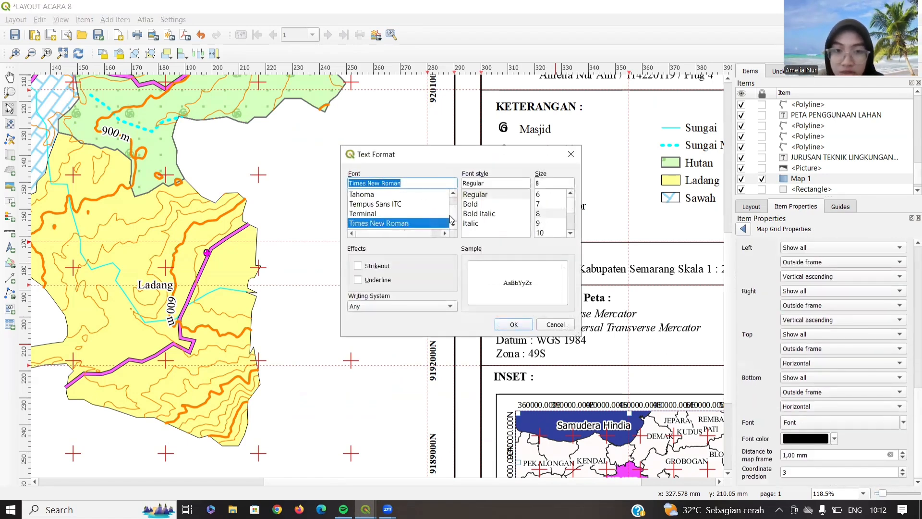
left_click(528, 204)
left_click(538, 196)
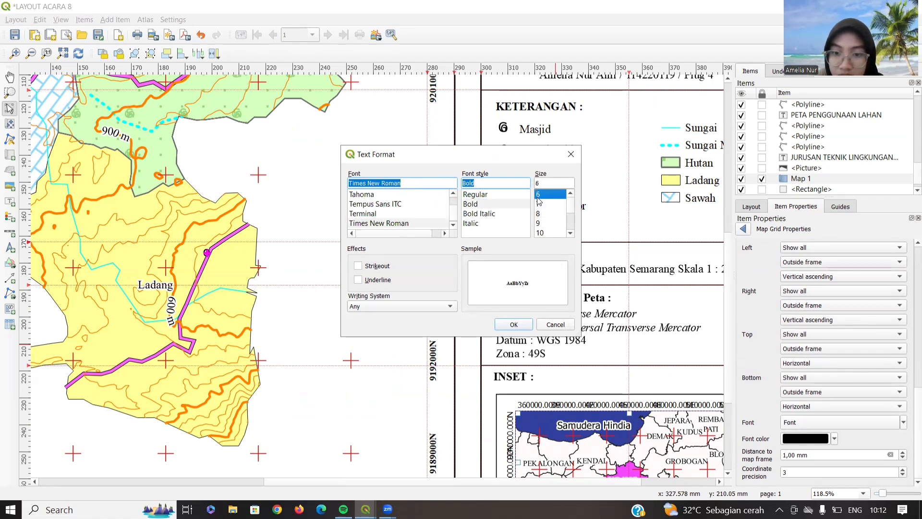
left_click(522, 327)
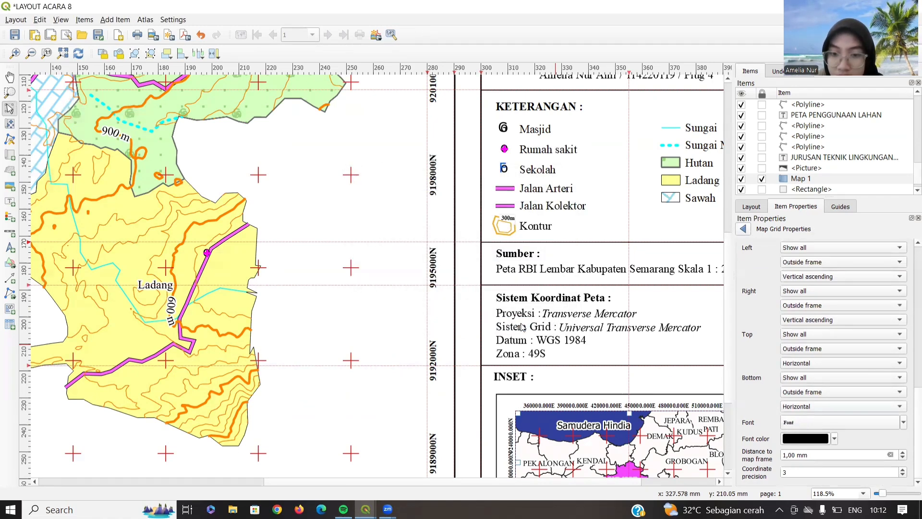
left_click(903, 475)
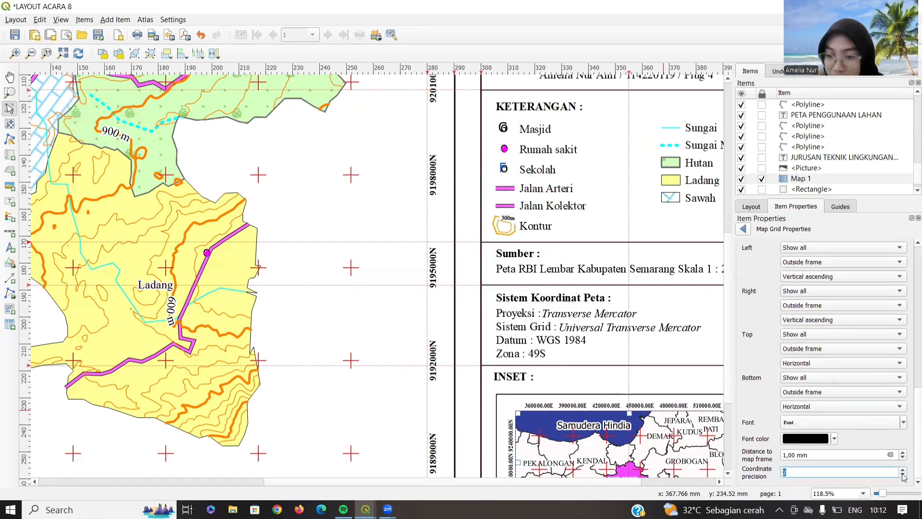
left_click(903, 476)
left_click(903, 475)
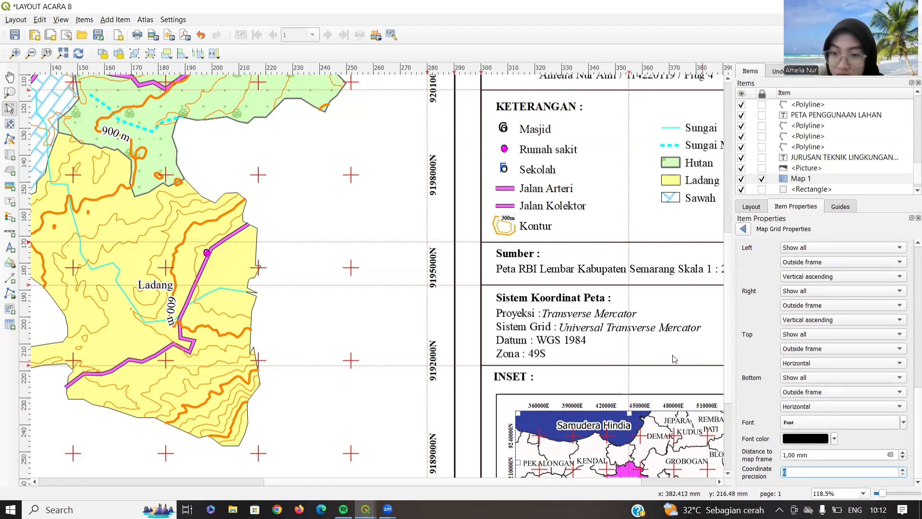
left_click_drag(617, 353, 525, 220)
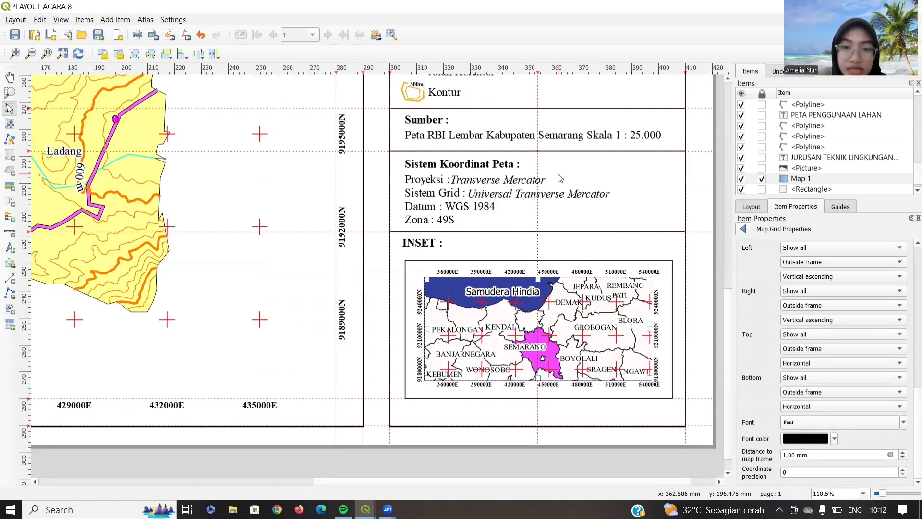
key("ctrl+0")
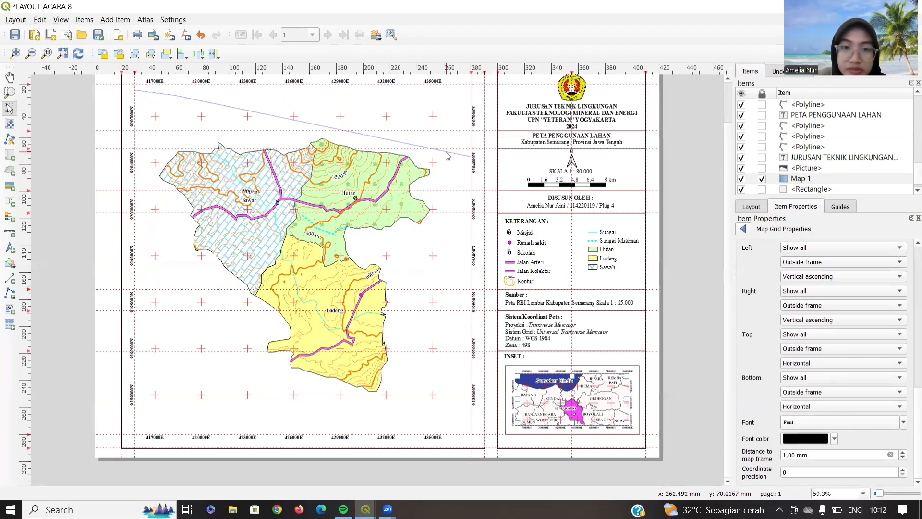
- Save the project from the Layout menu with the finished LAYOUT ACARA 8
scroll(449, 179, "up", 1)
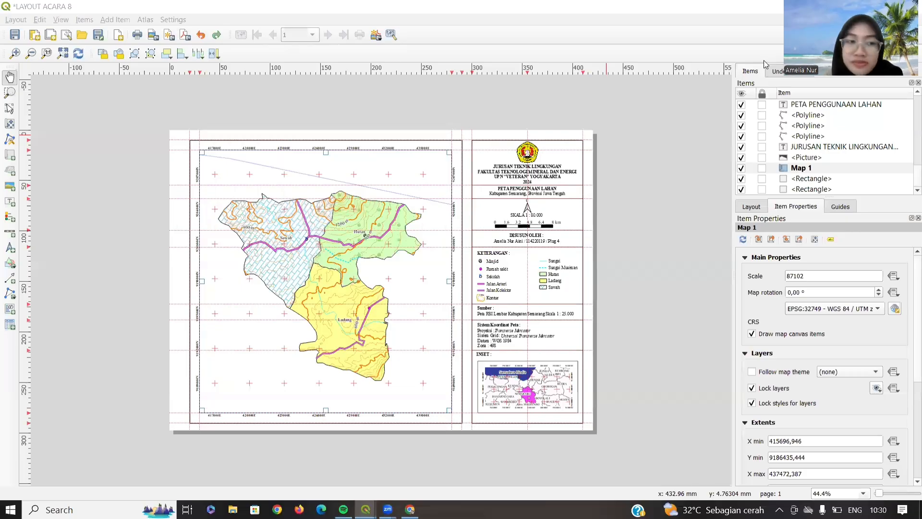
left_click(16, 19)
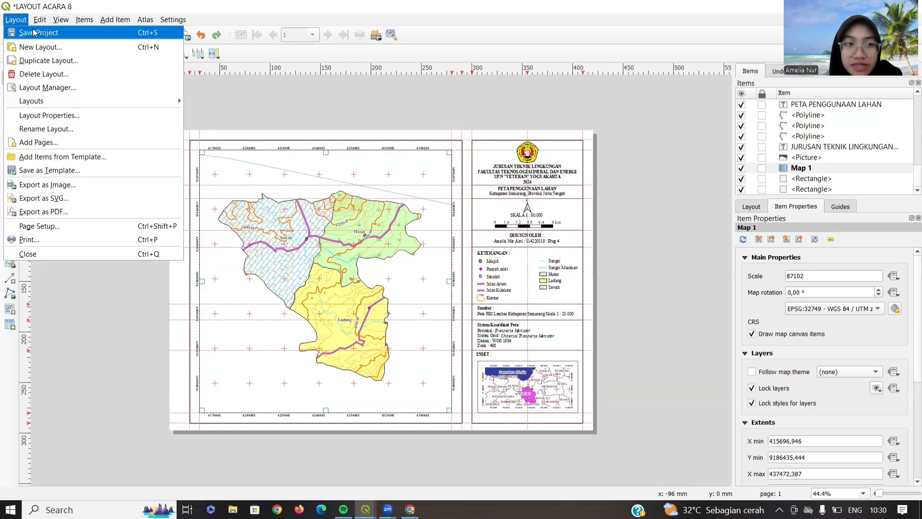
left_click(34, 32)
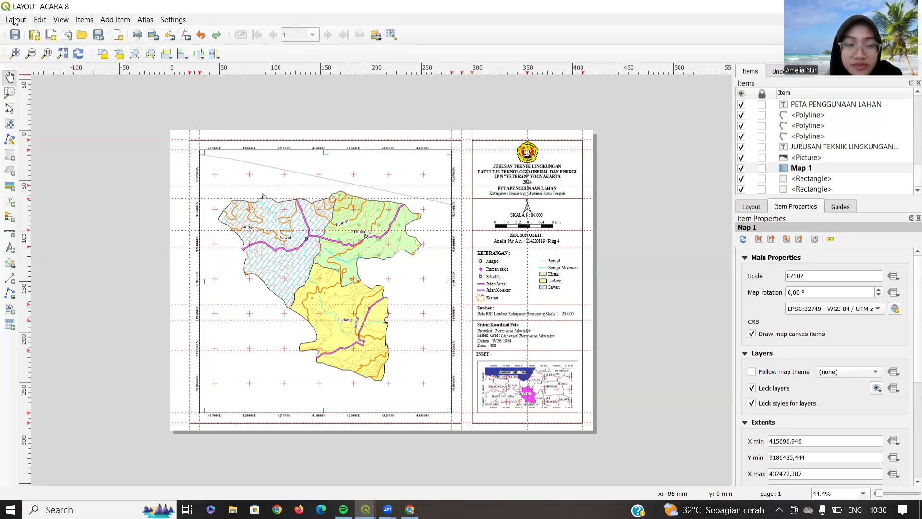